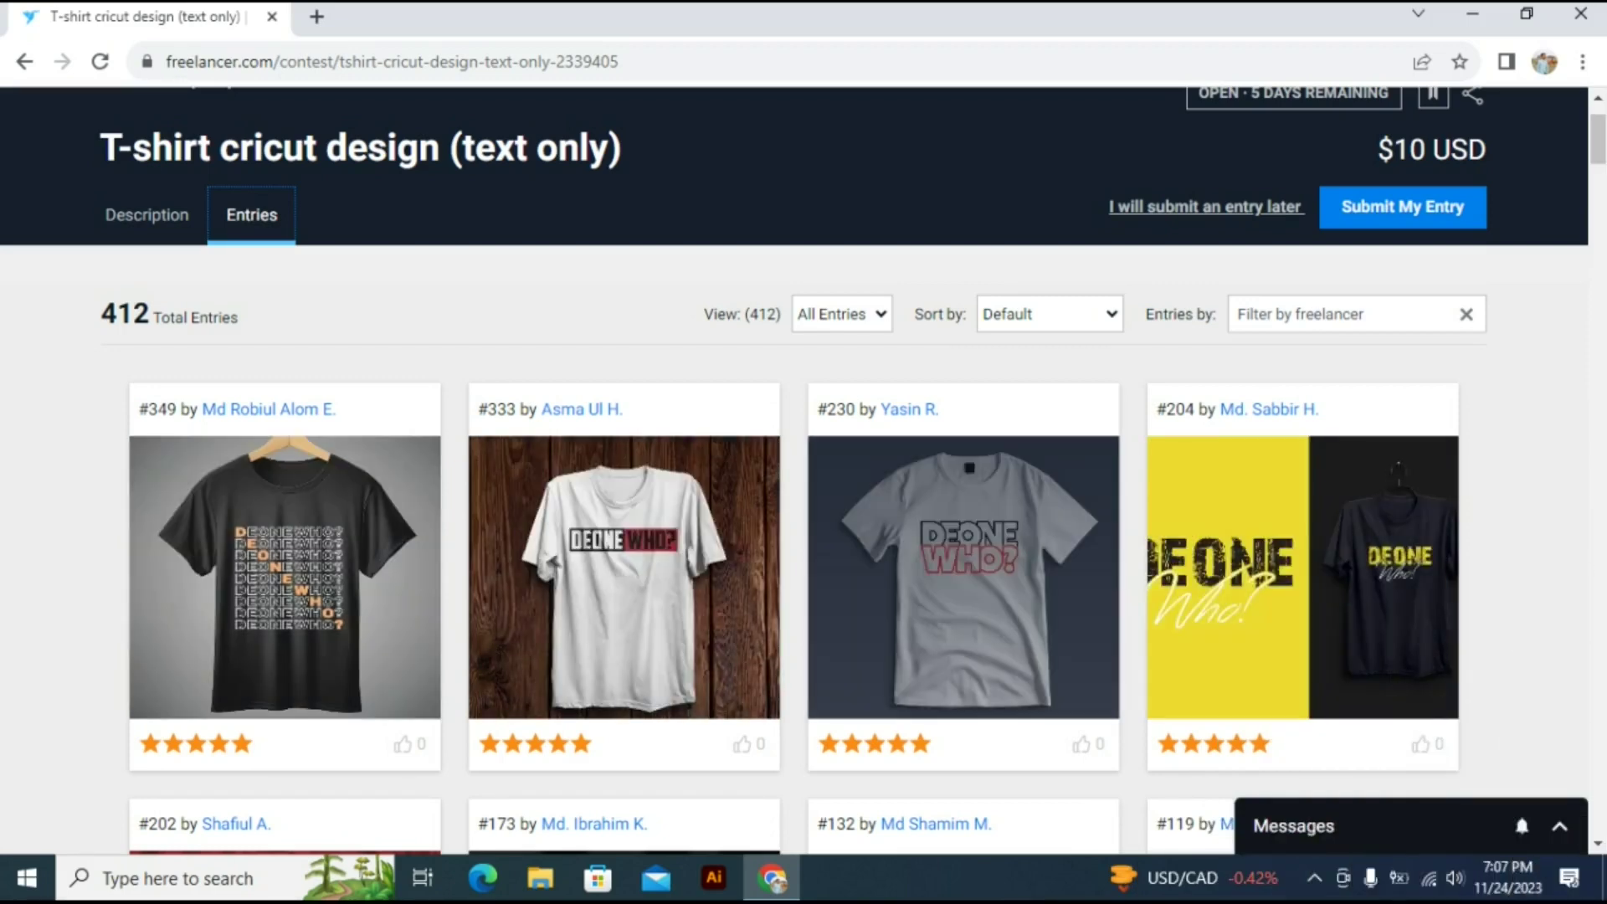
# Look through the designs submitted to the T-shirt cricut design contest.
pyautogui.scroll(-6, 804, 469)
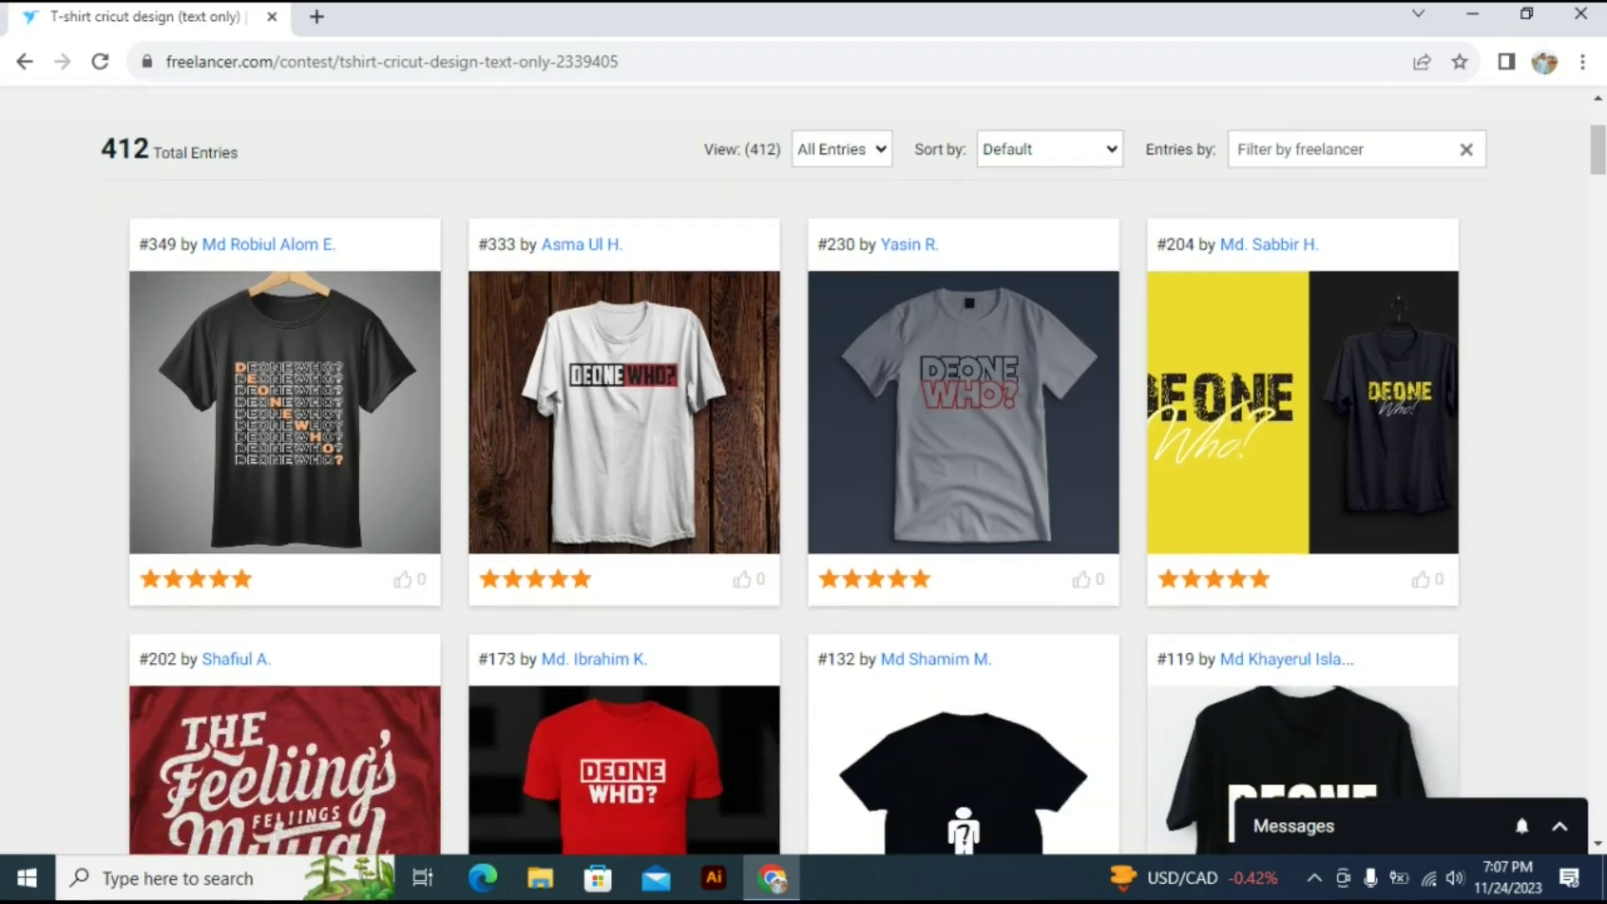
pyautogui.scroll(-4, 803, 469)
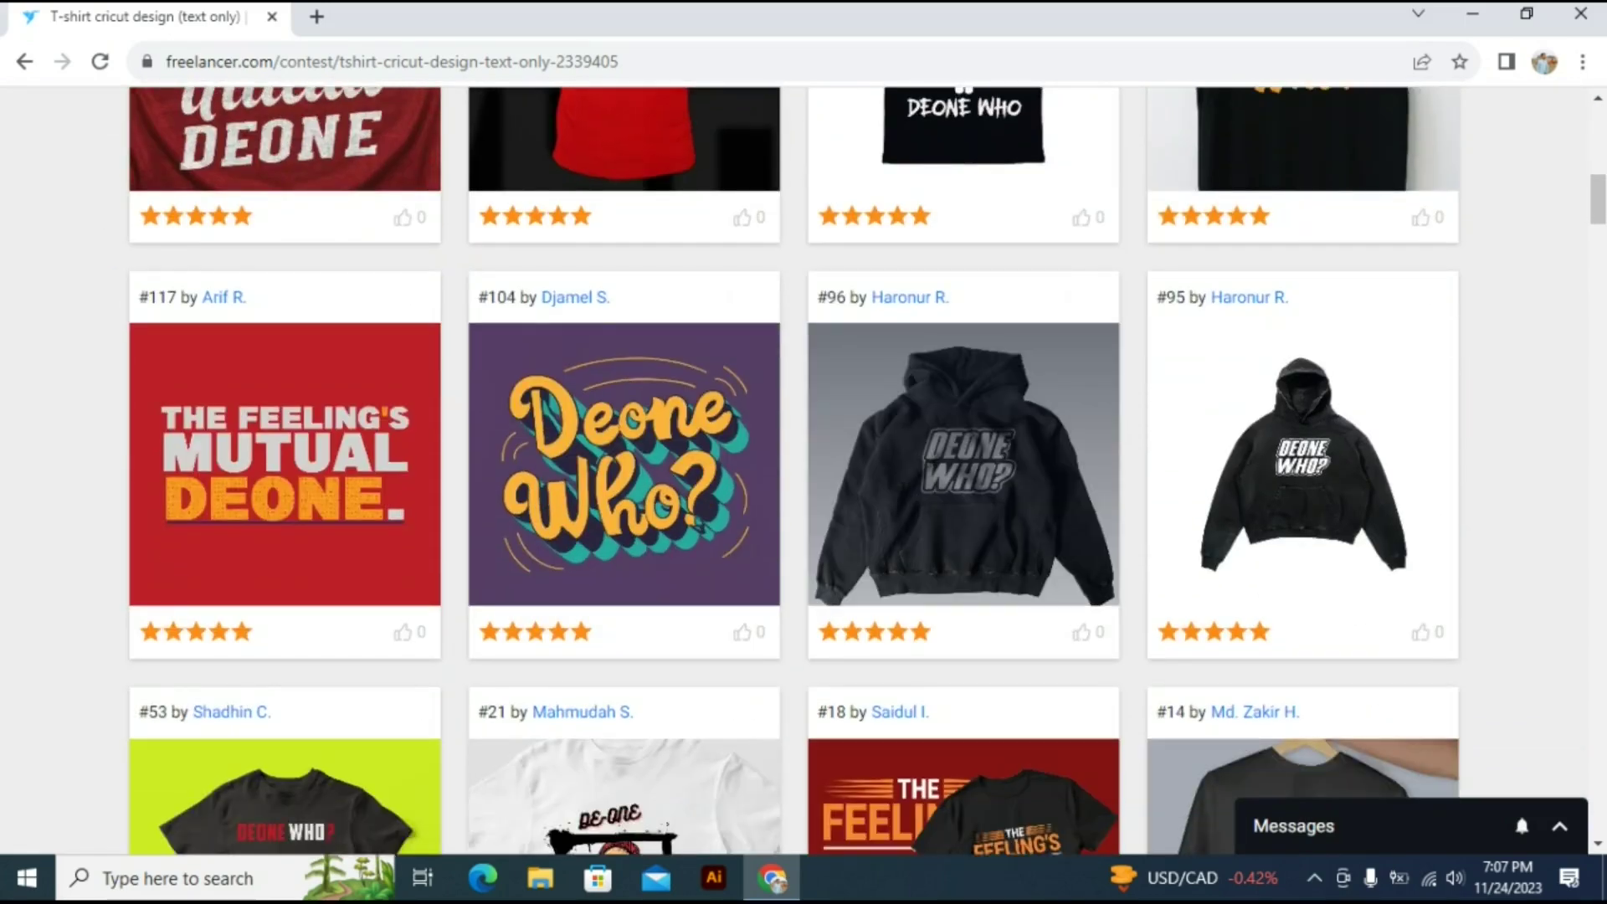
pyautogui.scroll(-3, 803, 469)
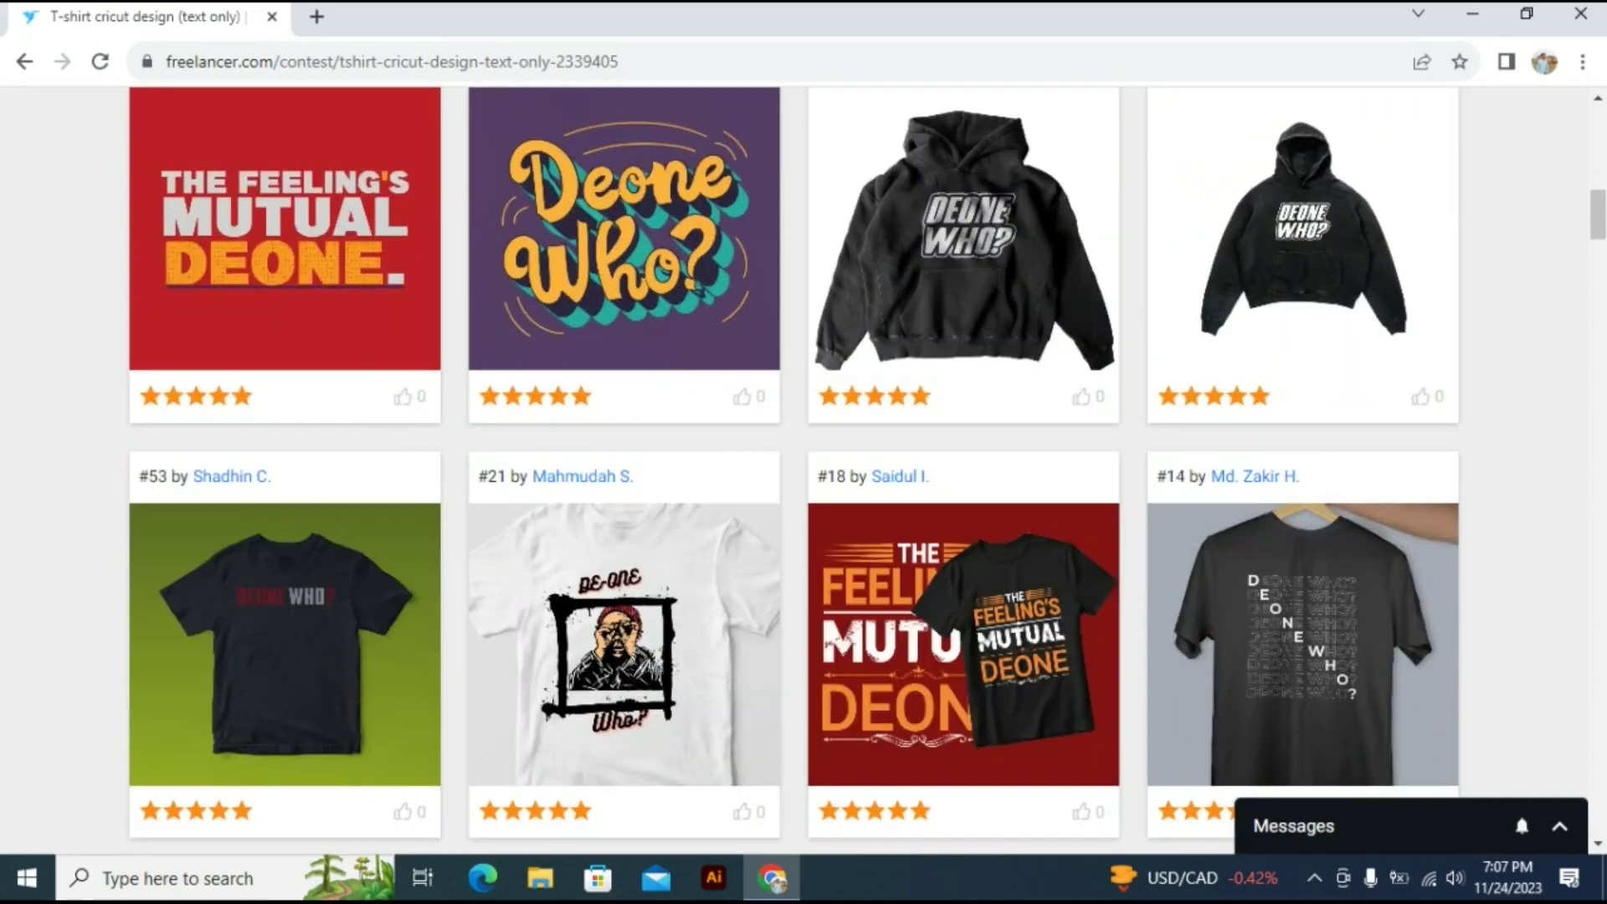
pyautogui.scroll(-4, 803, 468)
pyautogui.scroll(-4, 803, 469)
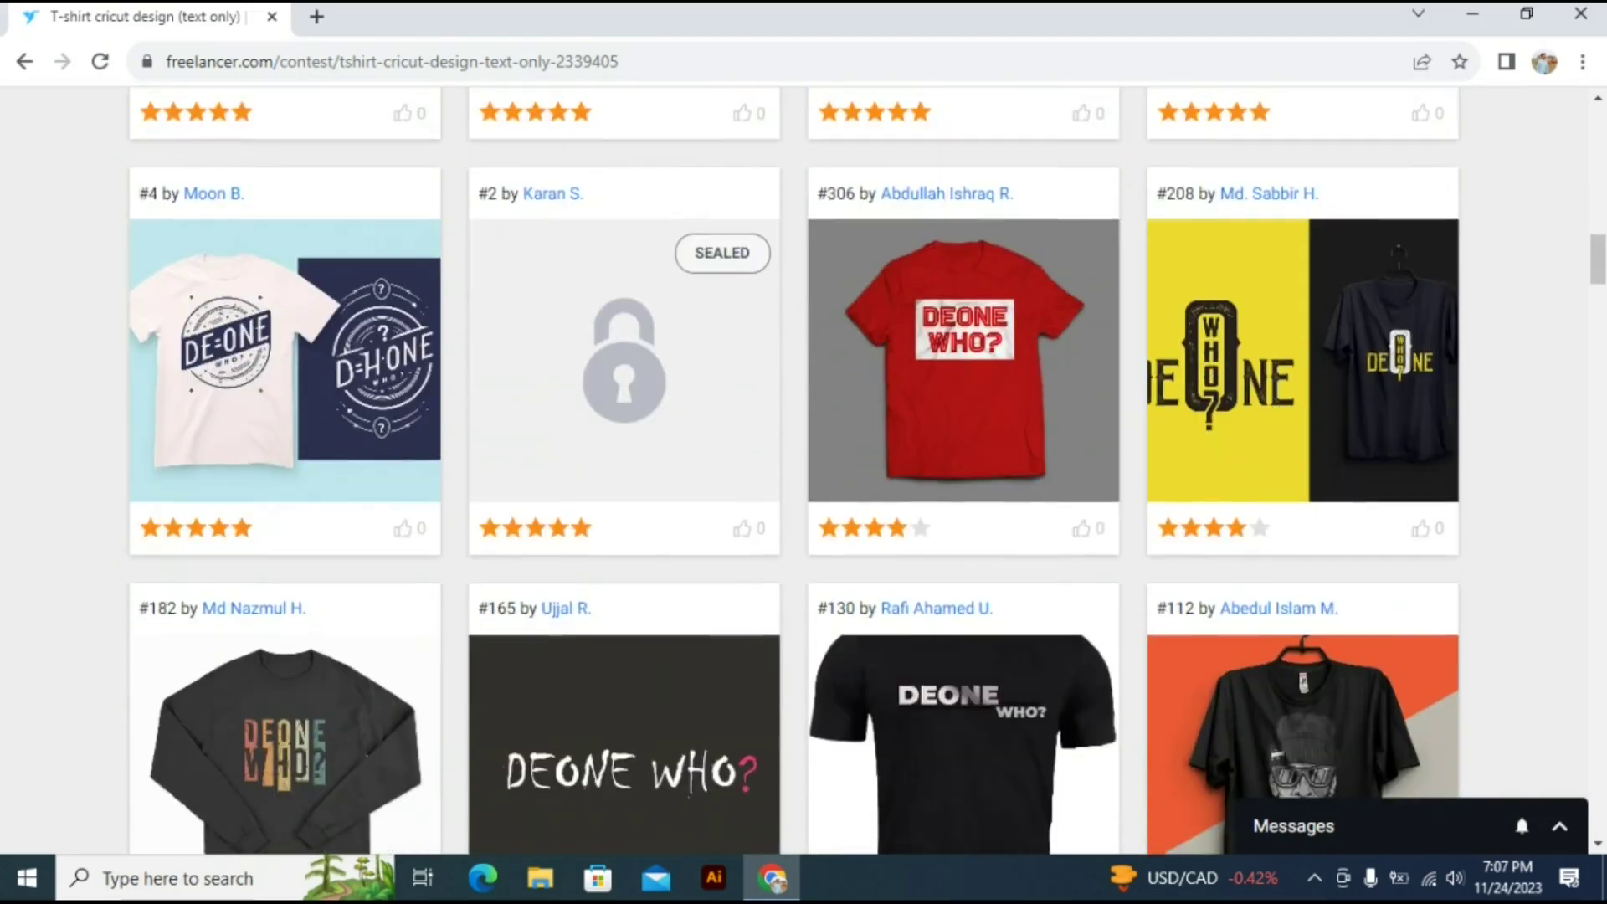
pyautogui.scroll(-2, 804, 469)
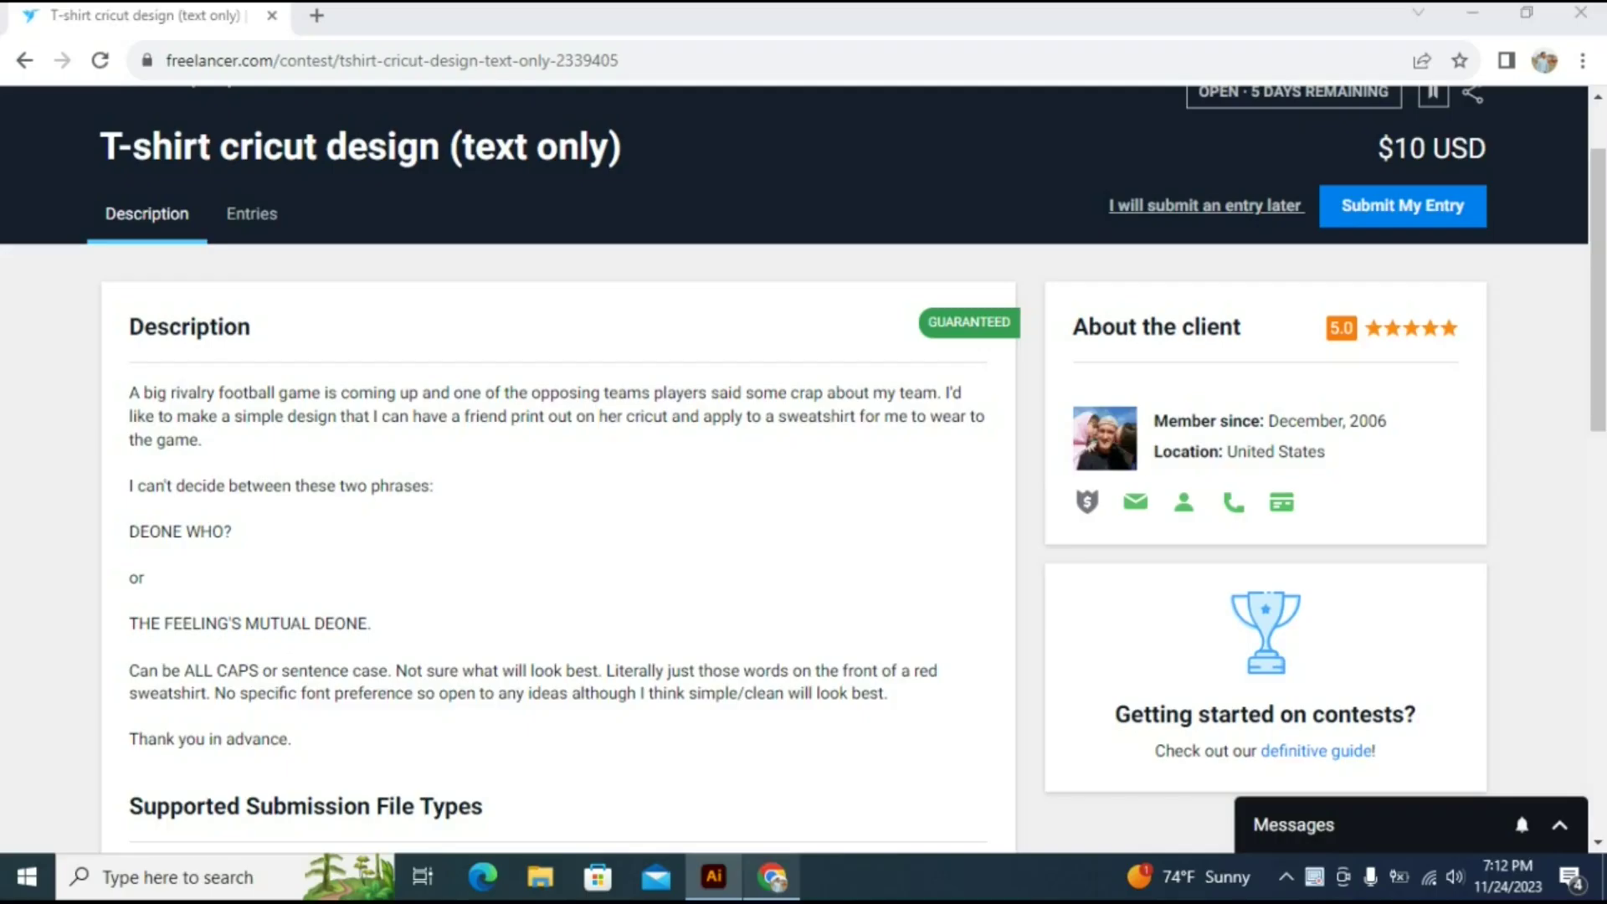
# Copy the phrase "DEONE WHO?" from the contest description and paste it as text beside the black artboard in Illustrator.
pyautogui.moveTo(129, 533); pyautogui.dragTo(232, 532)
pyautogui.hotkey('ctrl', 'c')
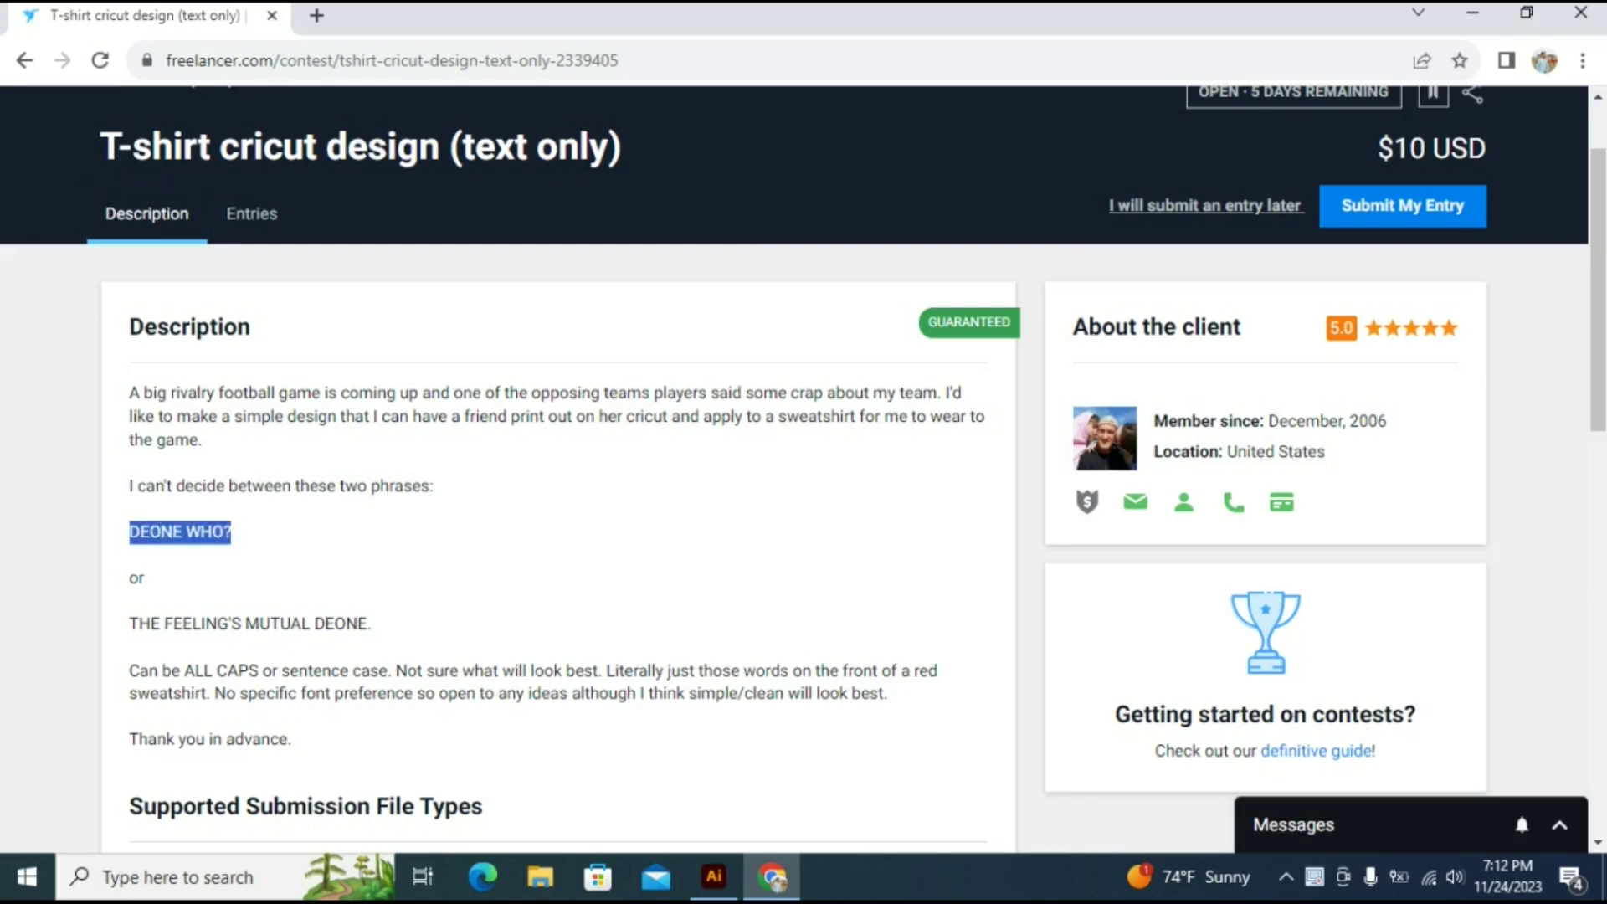
pyautogui.click(715, 876)
pyautogui.press('t')
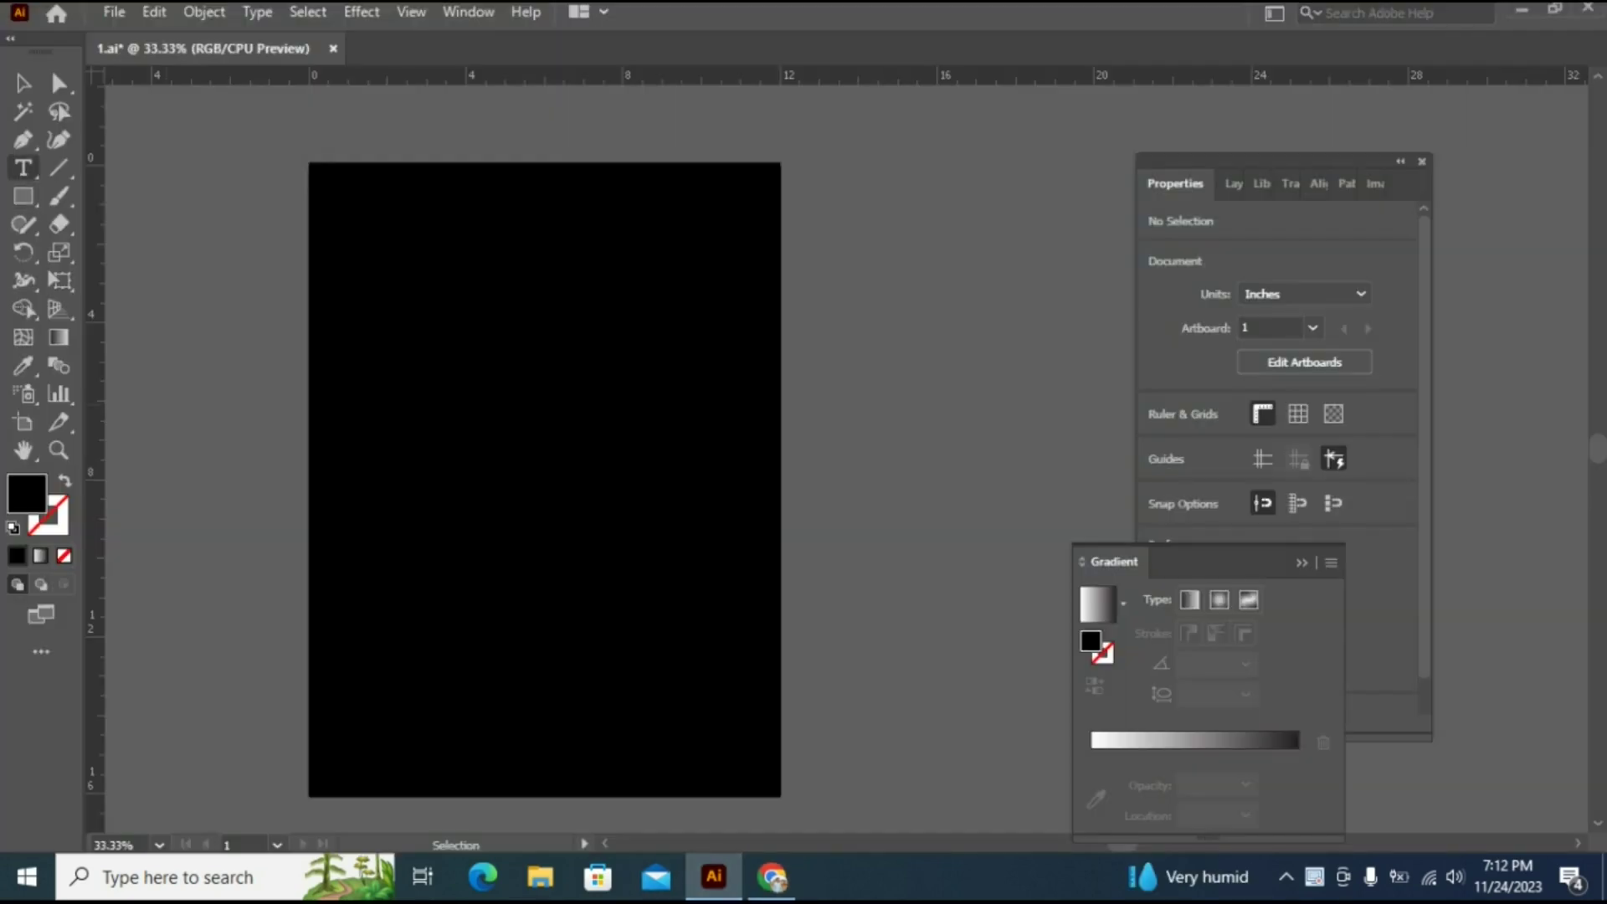
pyautogui.click(850, 339)
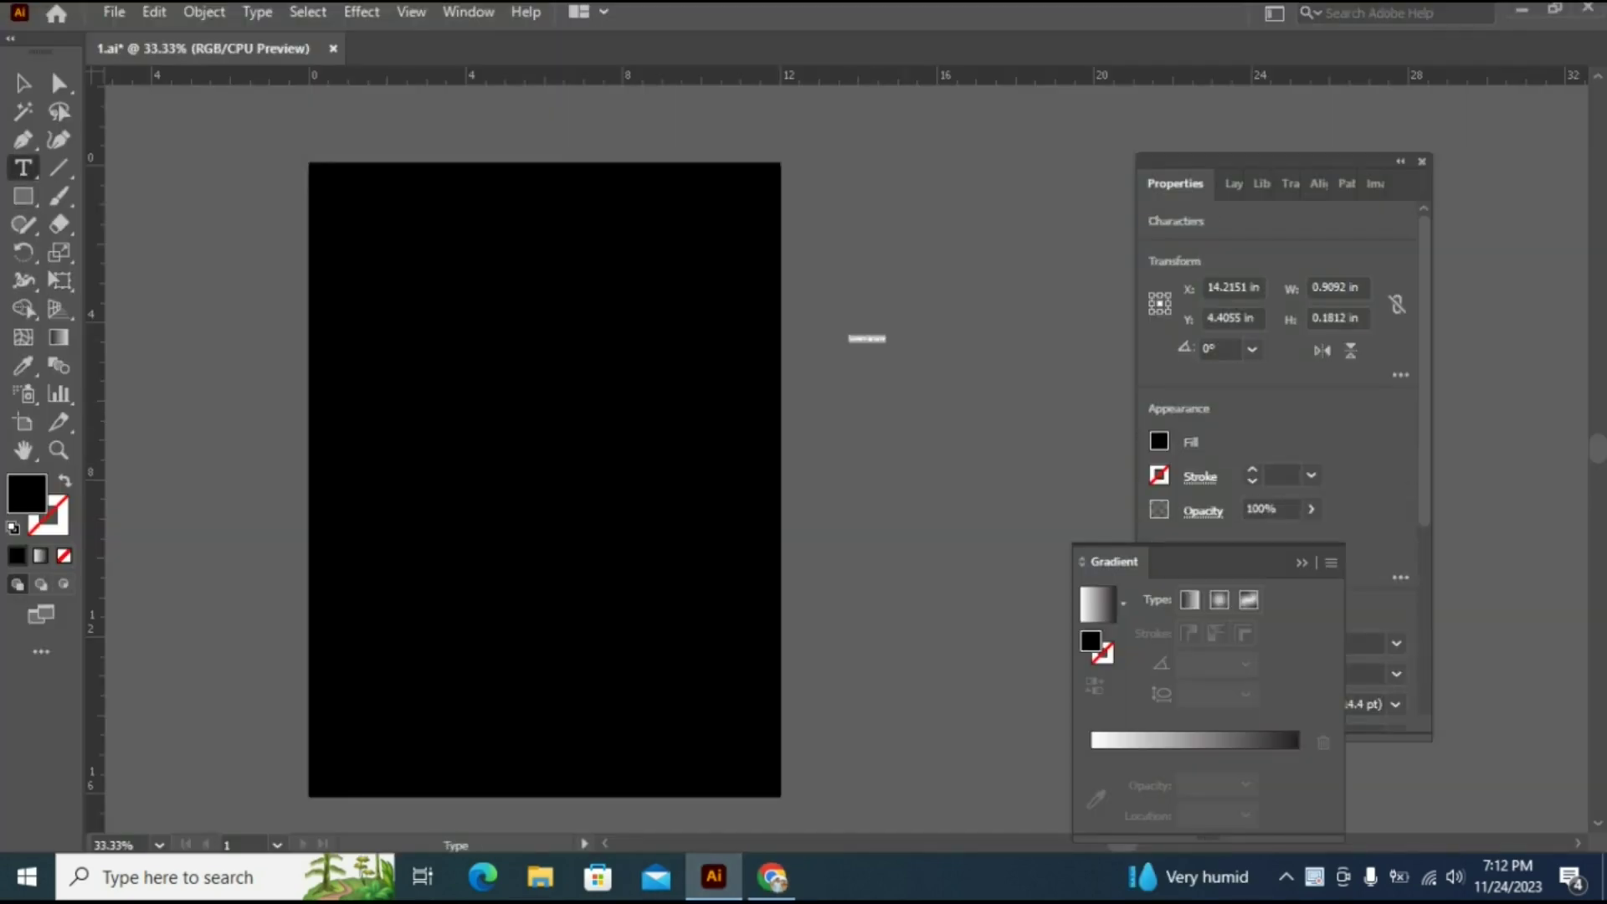
pyautogui.hotkey('ctrl', 'v')
pyautogui.press('Escape')
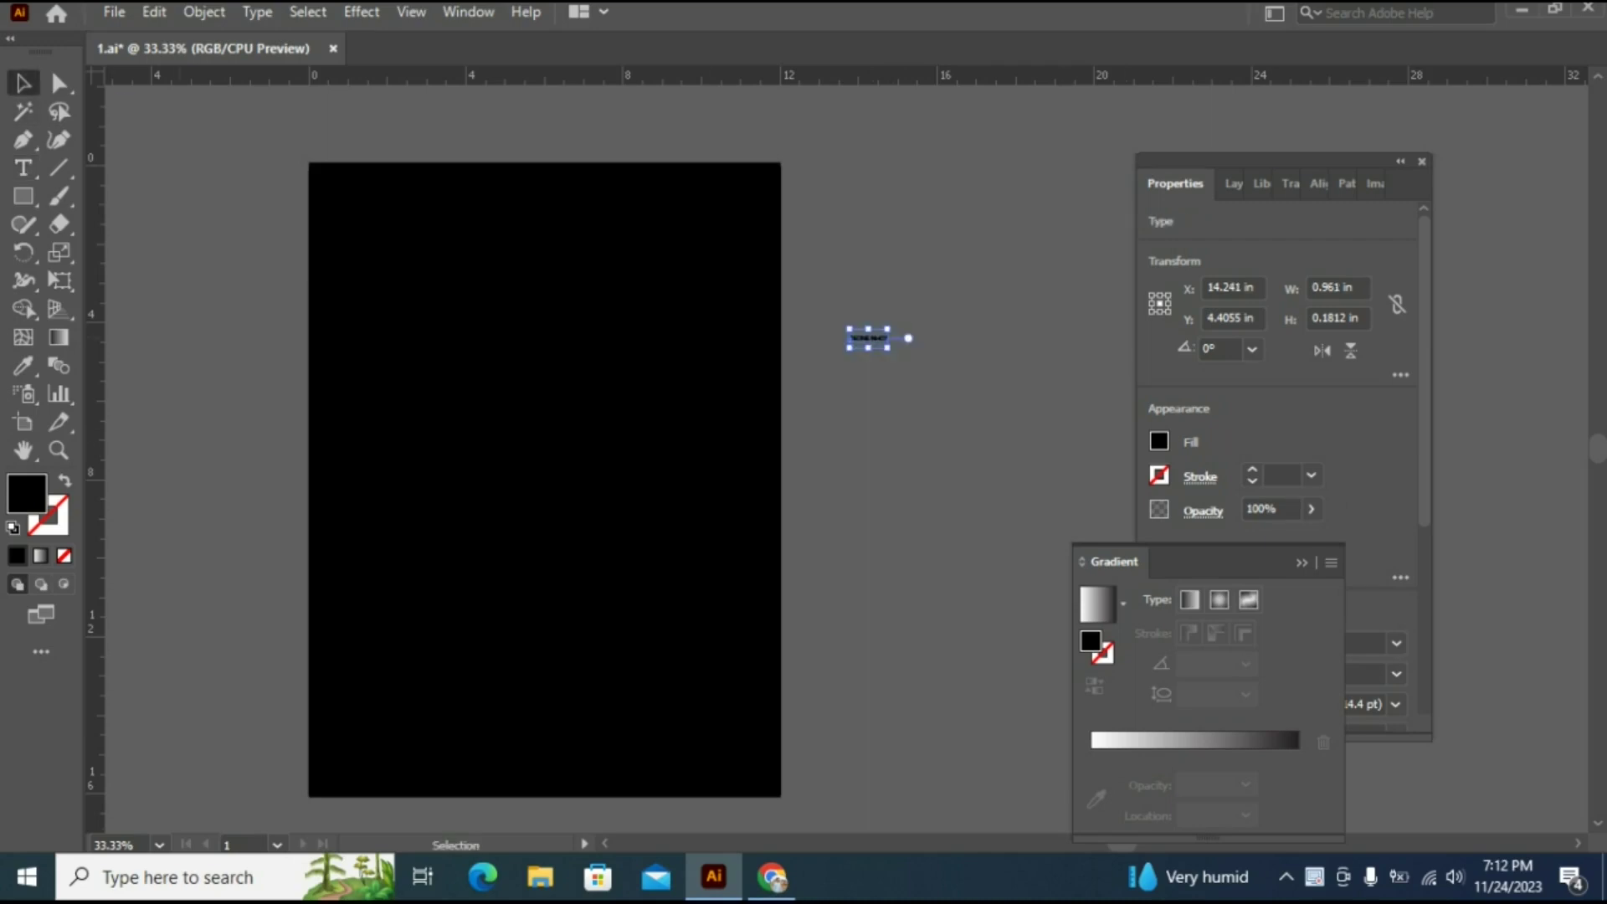
# Set the DEONE WHO? text to 72 pt and give it a white fill.
pyautogui.click(1373, 612)
pyautogui.click(1257, 704)
pyautogui.click(1294, 678)
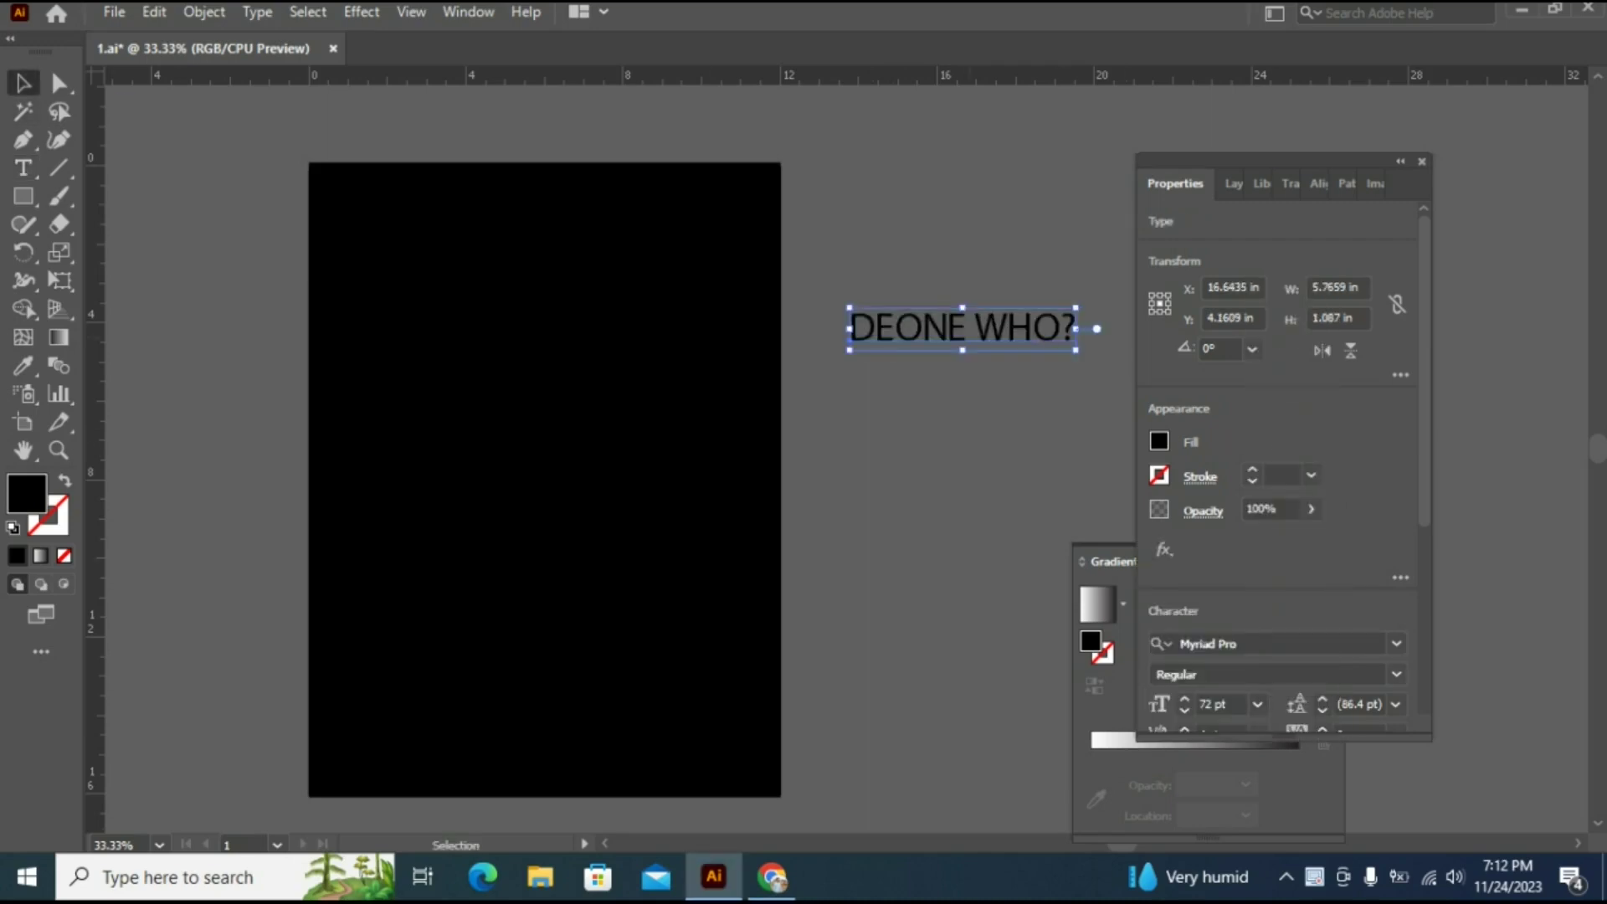
pyautogui.scroll(-4, 1281, 469)
pyautogui.scroll(4, 1281, 469)
pyautogui.click(1160, 442)
pyautogui.click(934, 525)
pyautogui.press('Escape')
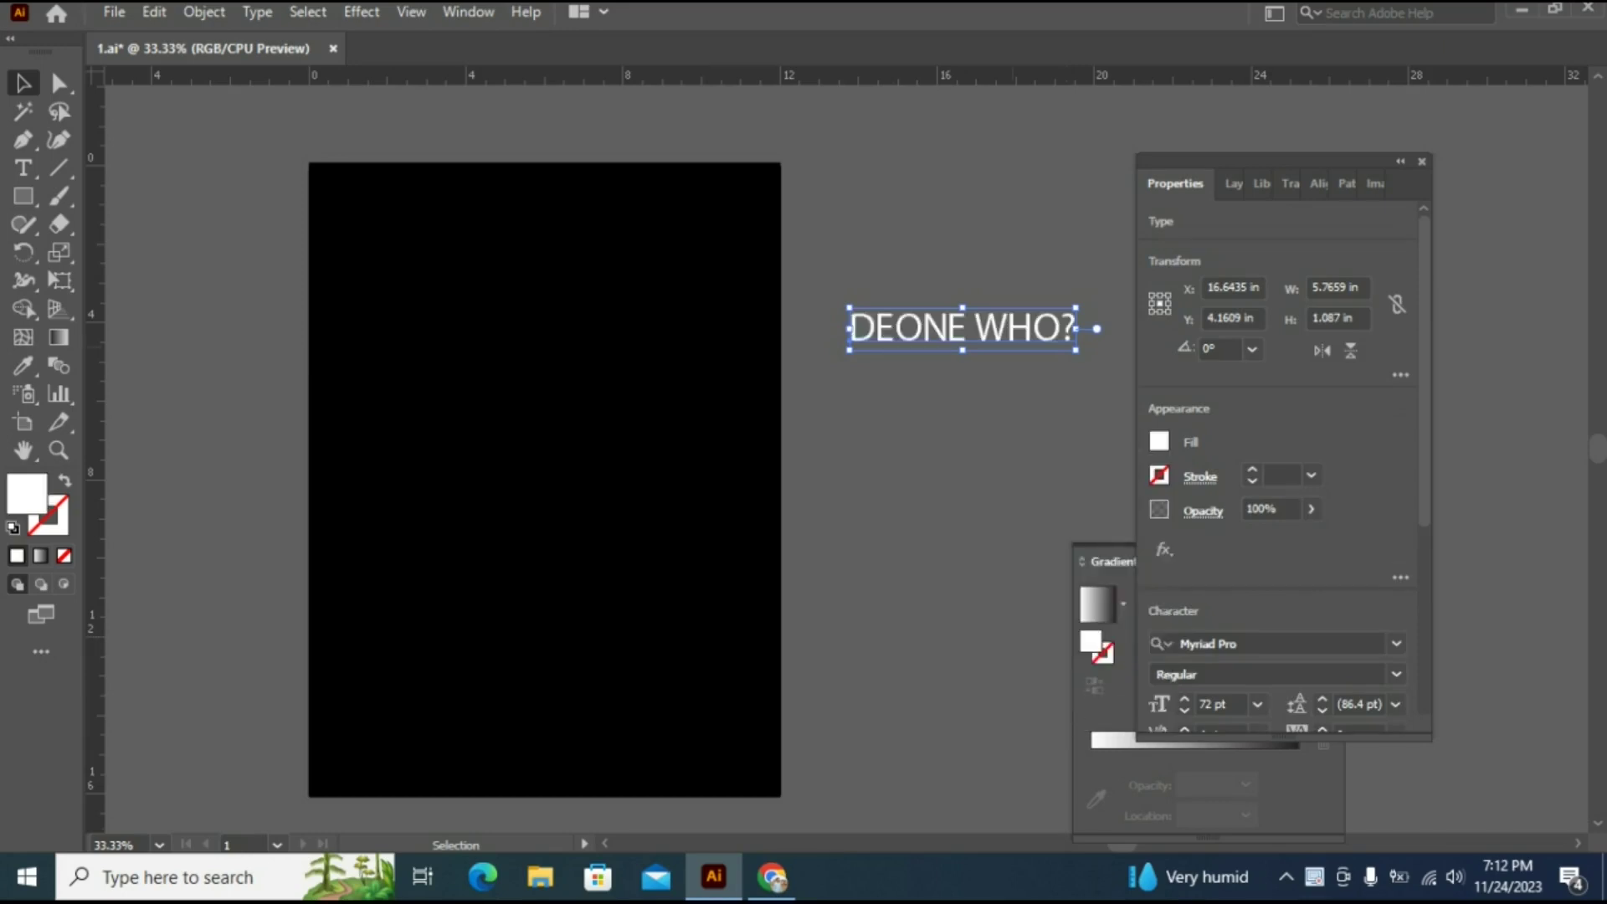
# Centre the white DEONE WHO? text horizontally and vertically on the artboard.
pyautogui.scroll(-3, 1281, 469)
pyautogui.scroll(3, 1281, 469)
pyautogui.click(1002, 507)
pyautogui.click(1016, 333)
pyautogui.scroll(-5, 1243, 586)
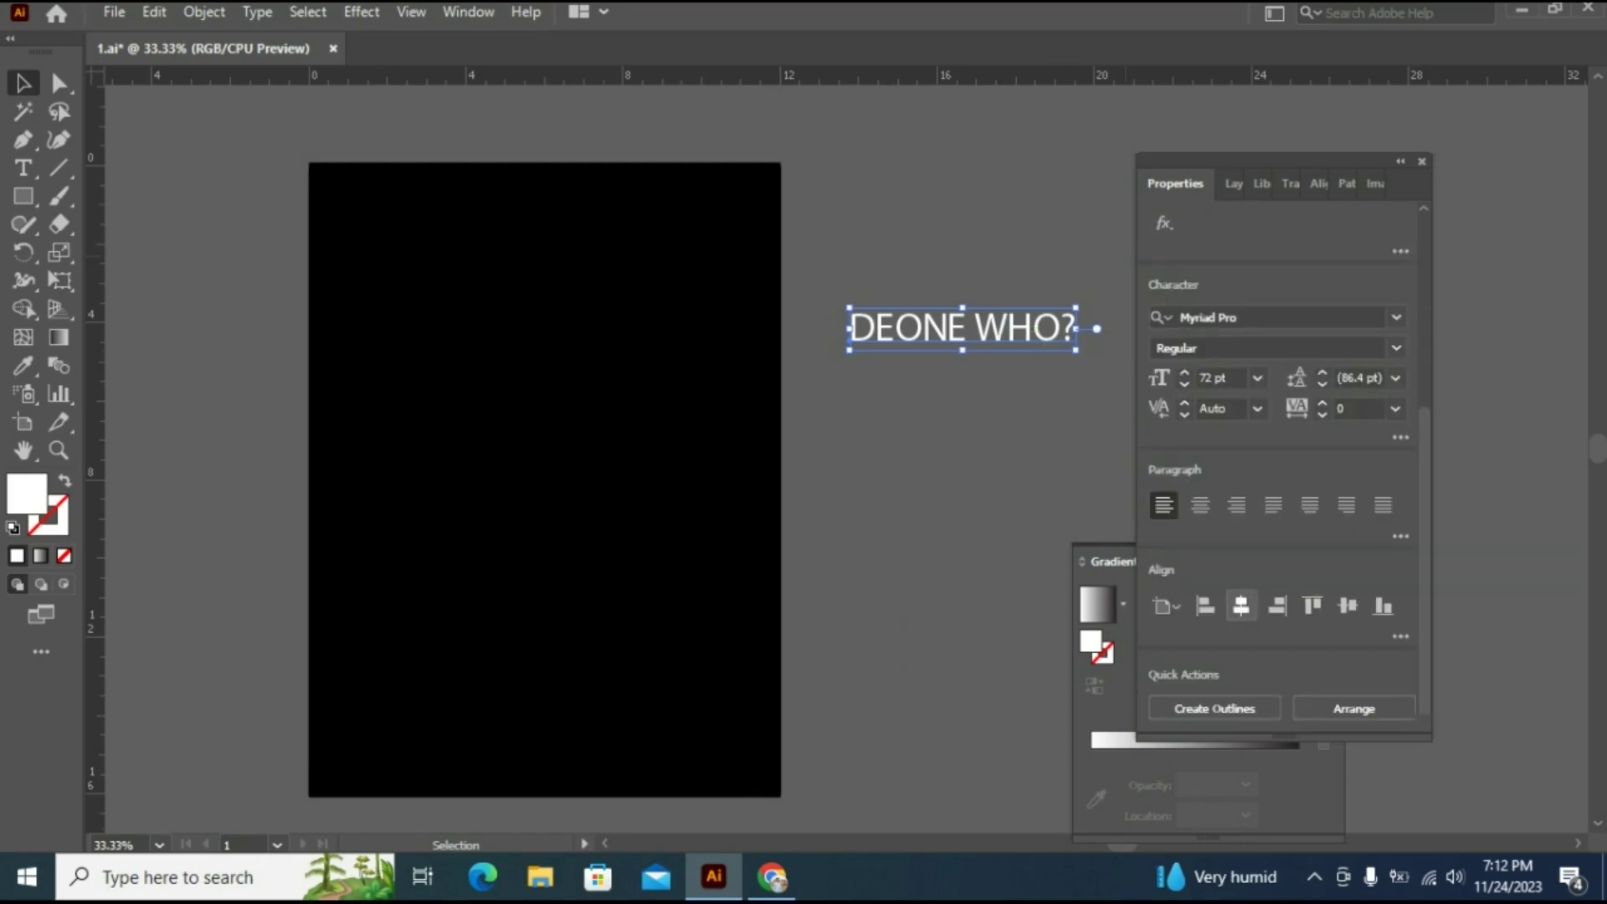
pyautogui.click(1242, 605)
pyautogui.click(1348, 605)
pyautogui.scroll(-2, 783, 594)
pyautogui.scroll(1, 782, 594)
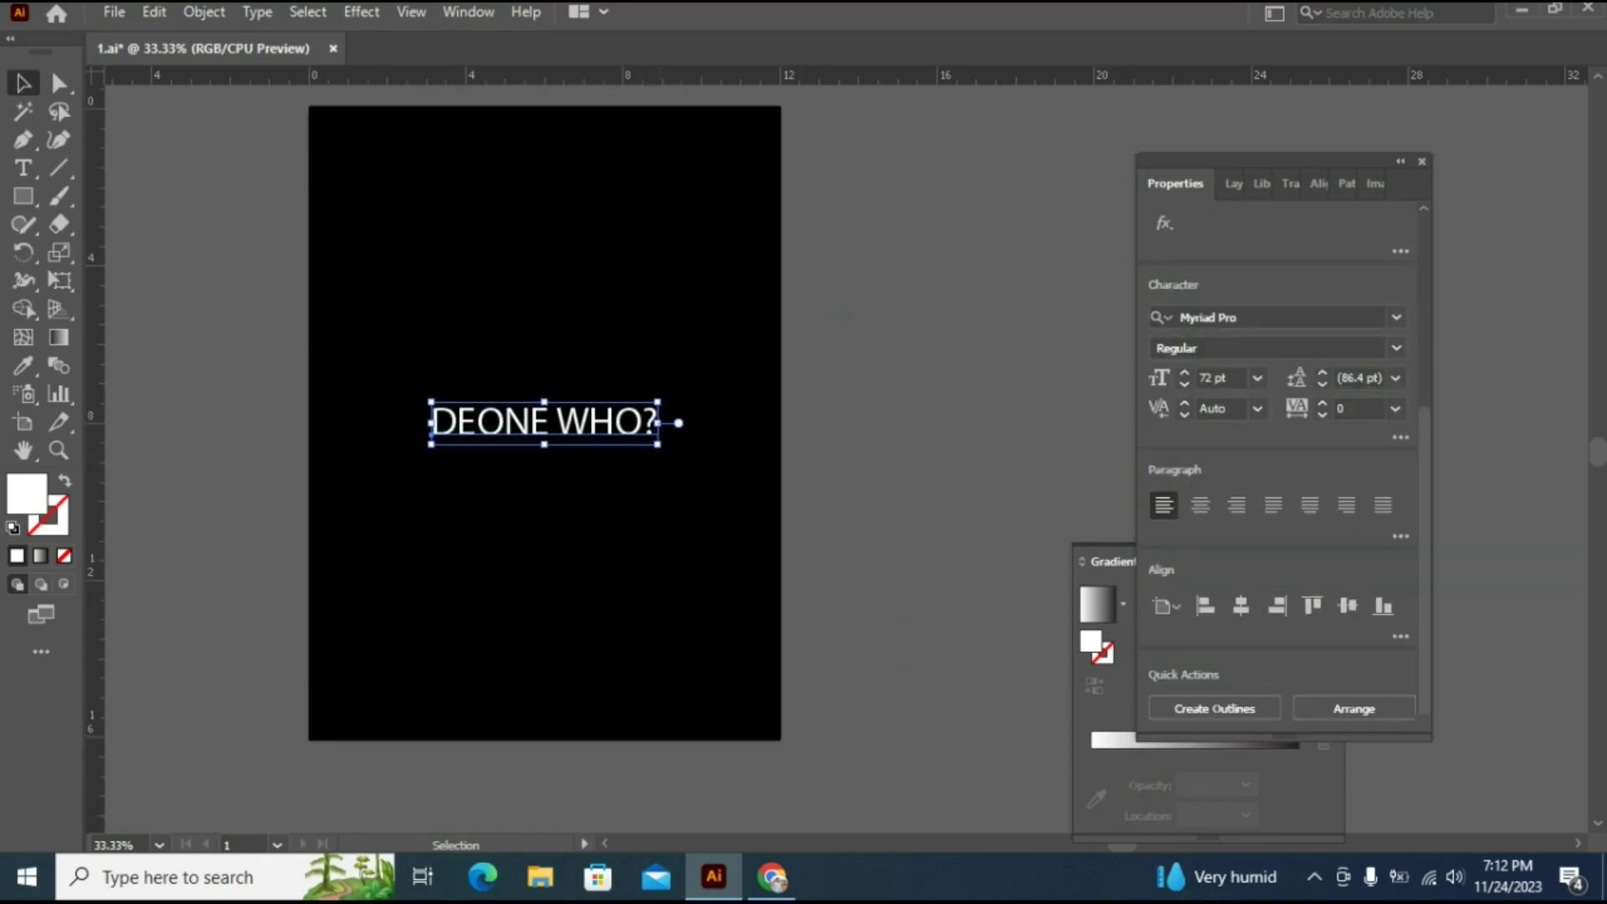
# Enlarge the text about its centre to about 112.9 pt and change its font to Oswald Bold.
pyautogui.moveTo(658, 444); pyautogui.dragTo(756, 494)
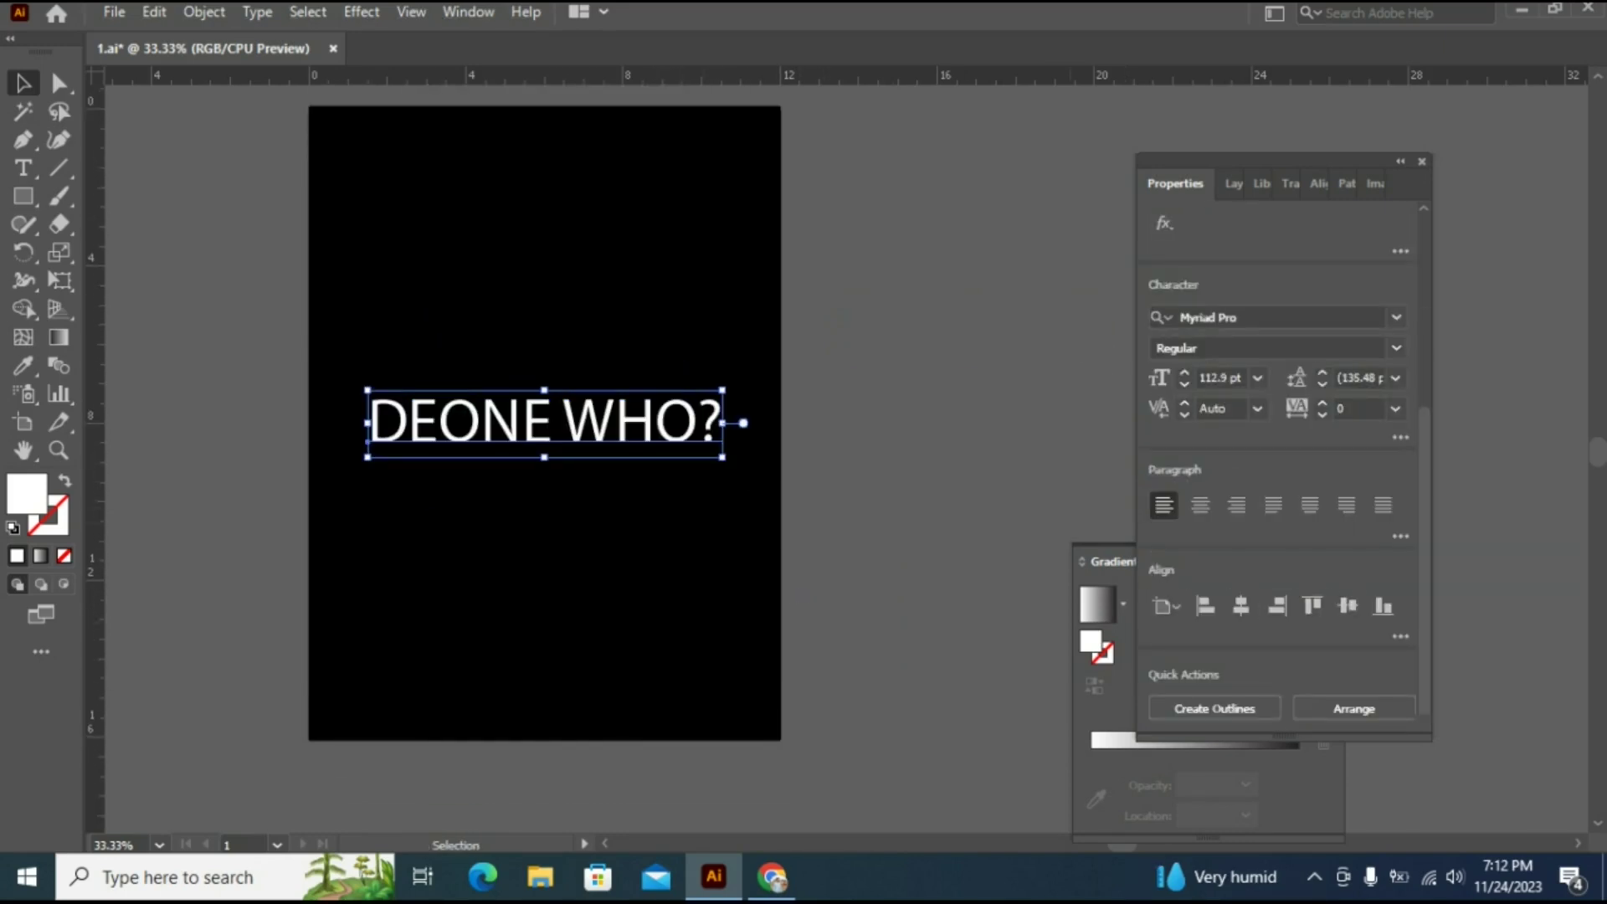
pyautogui.click(1230, 319)
pyautogui.write('o')
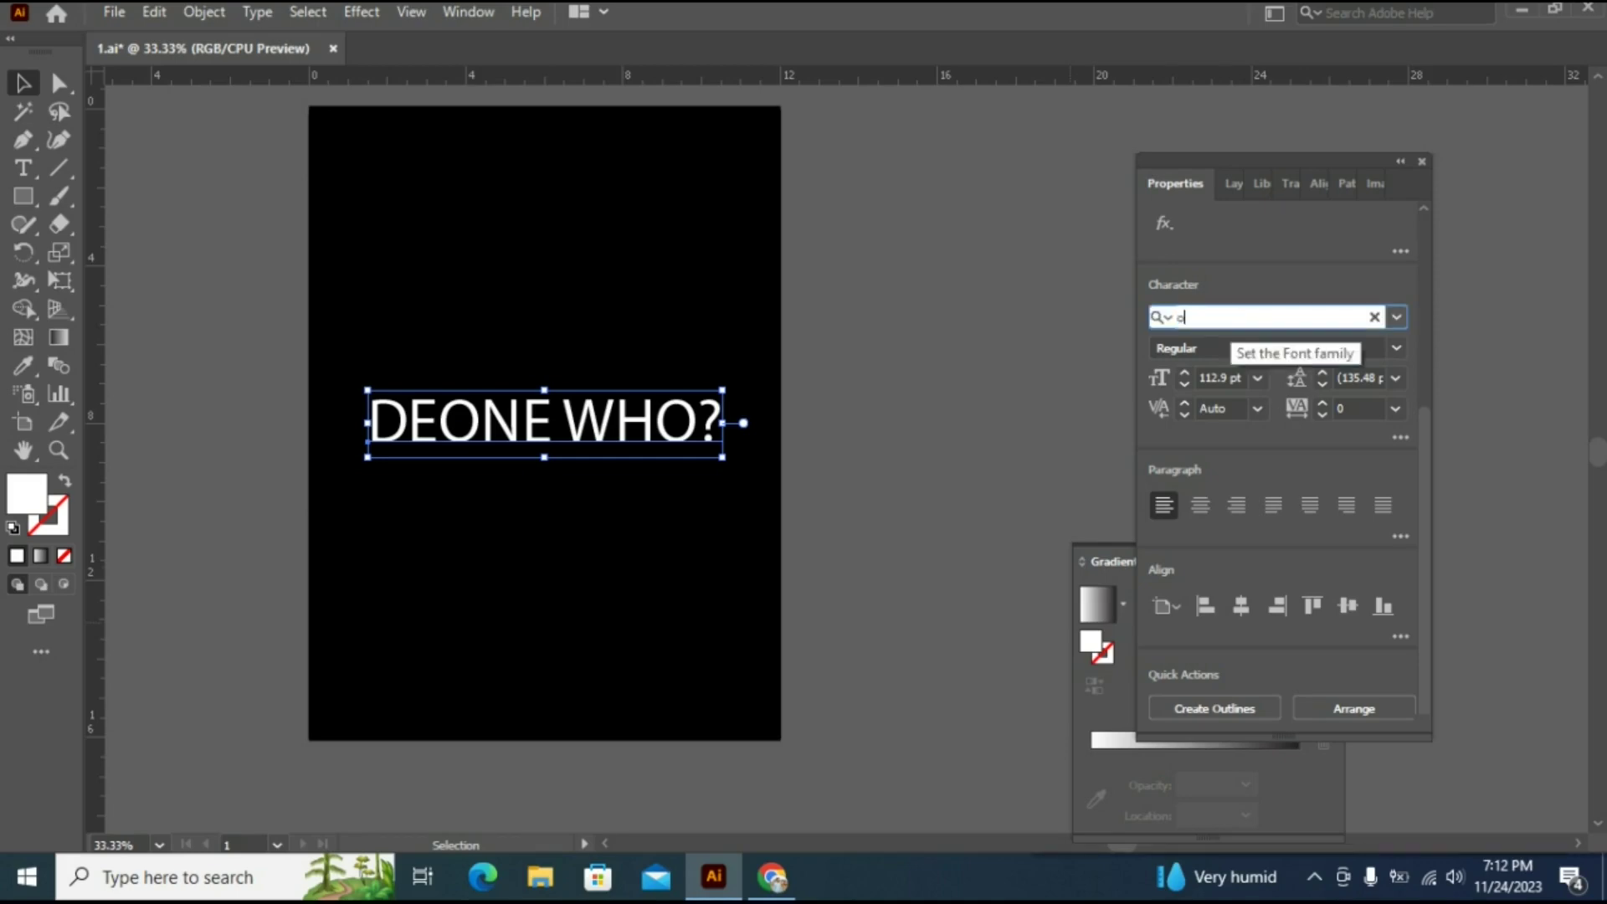
pyautogui.write('swald')
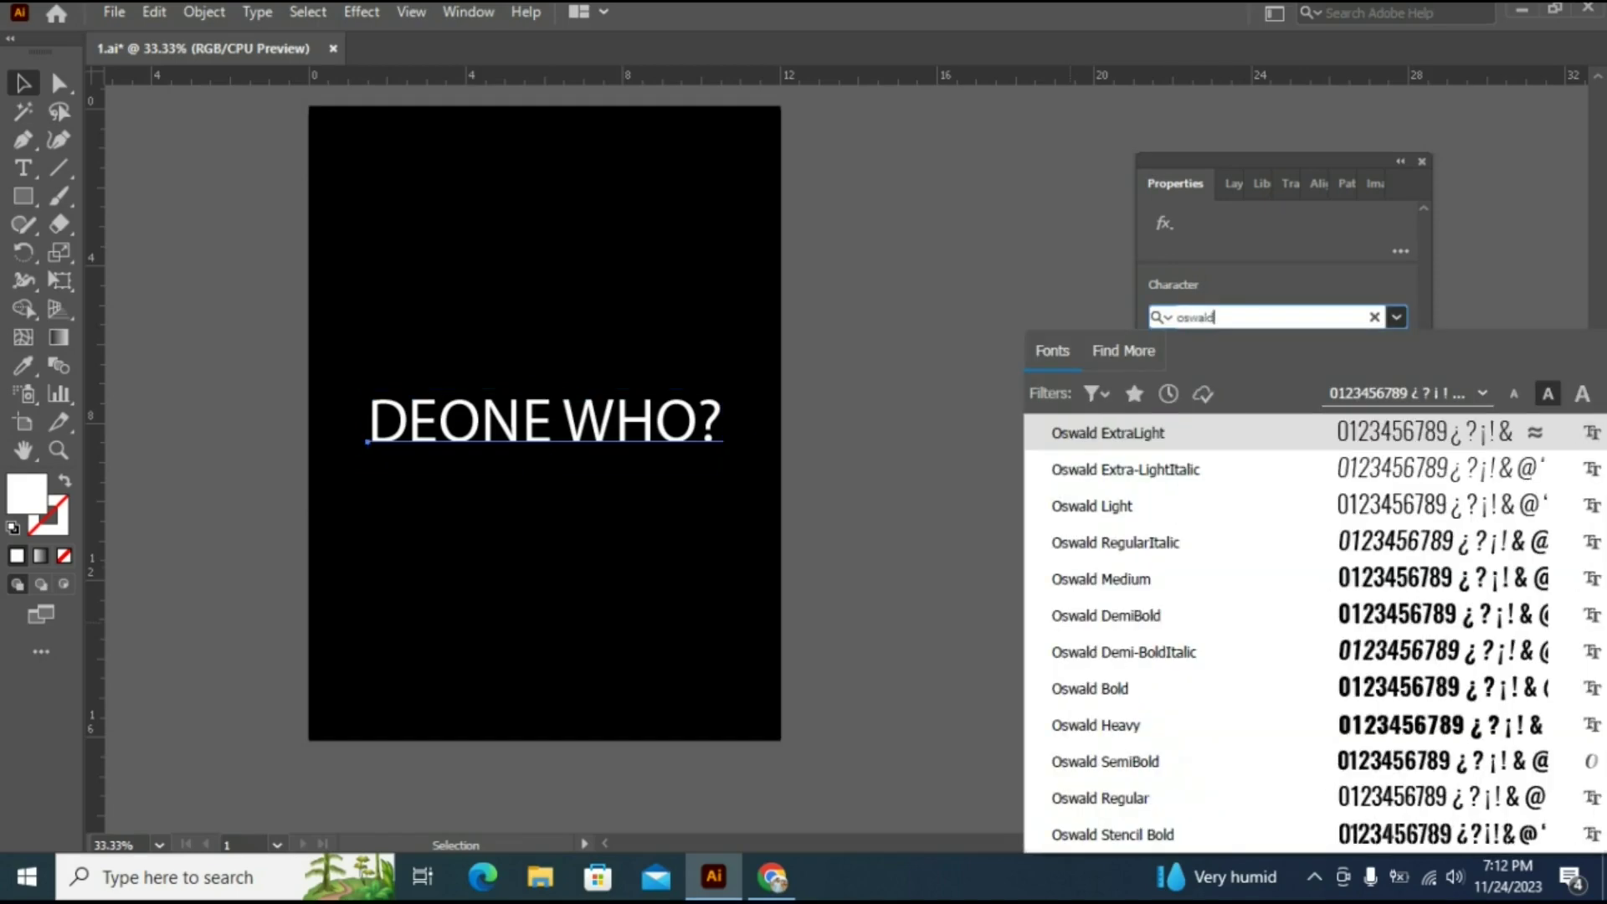
pyautogui.click(1090, 689)
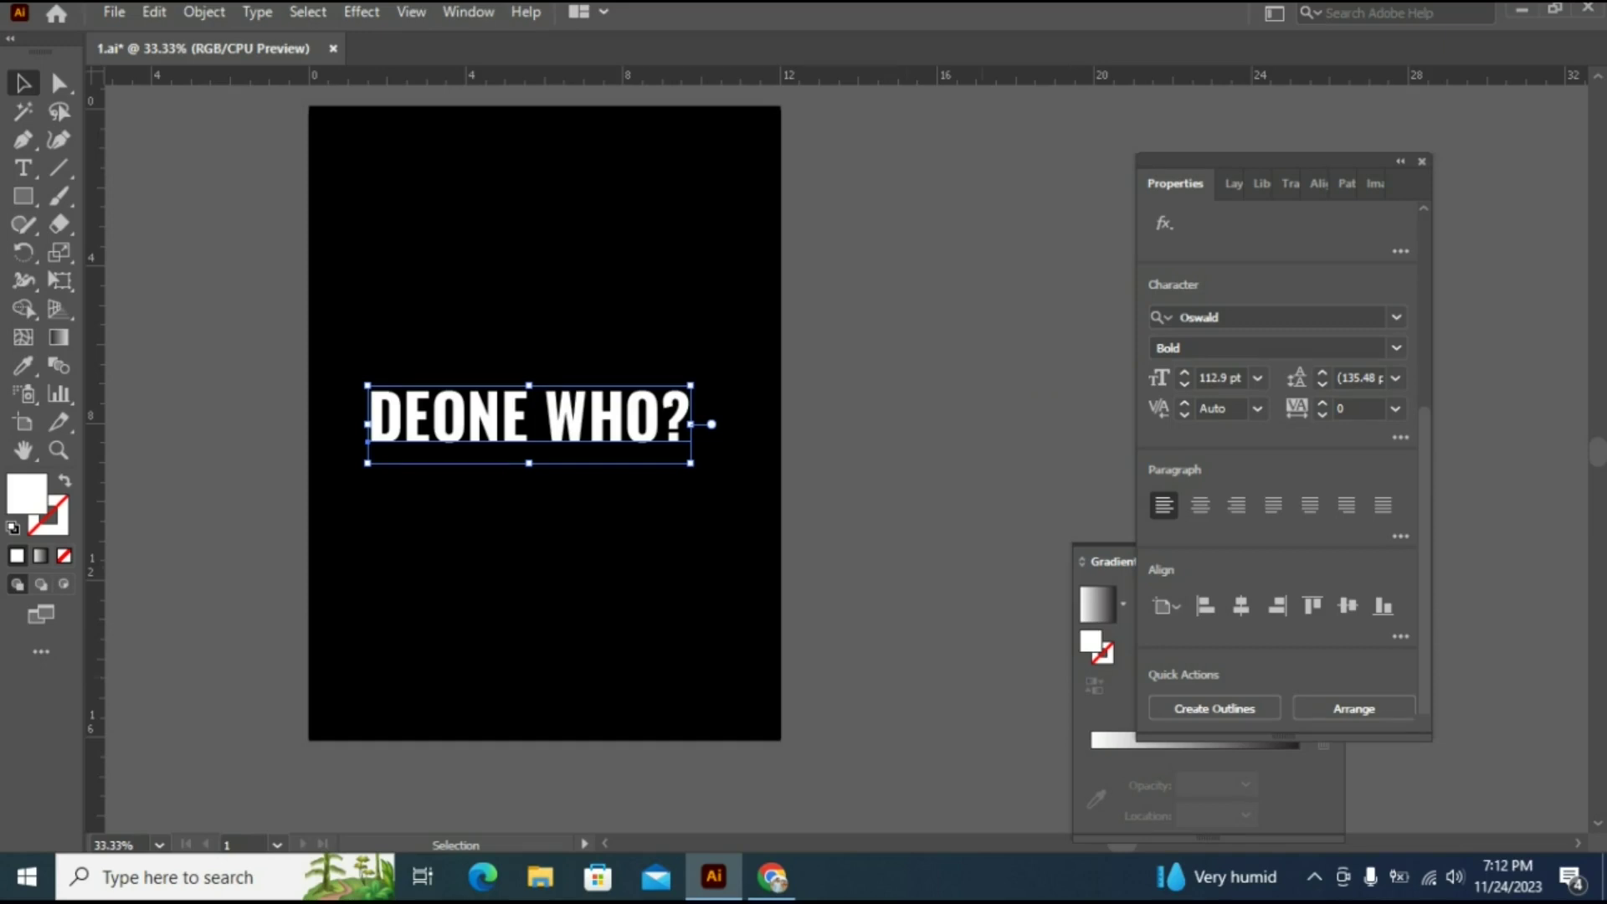
# Convert the DEONE WHO? text to outlines and ungroup the result.
pyautogui.rightClick(630, 418)
pyautogui.click(711, 526)
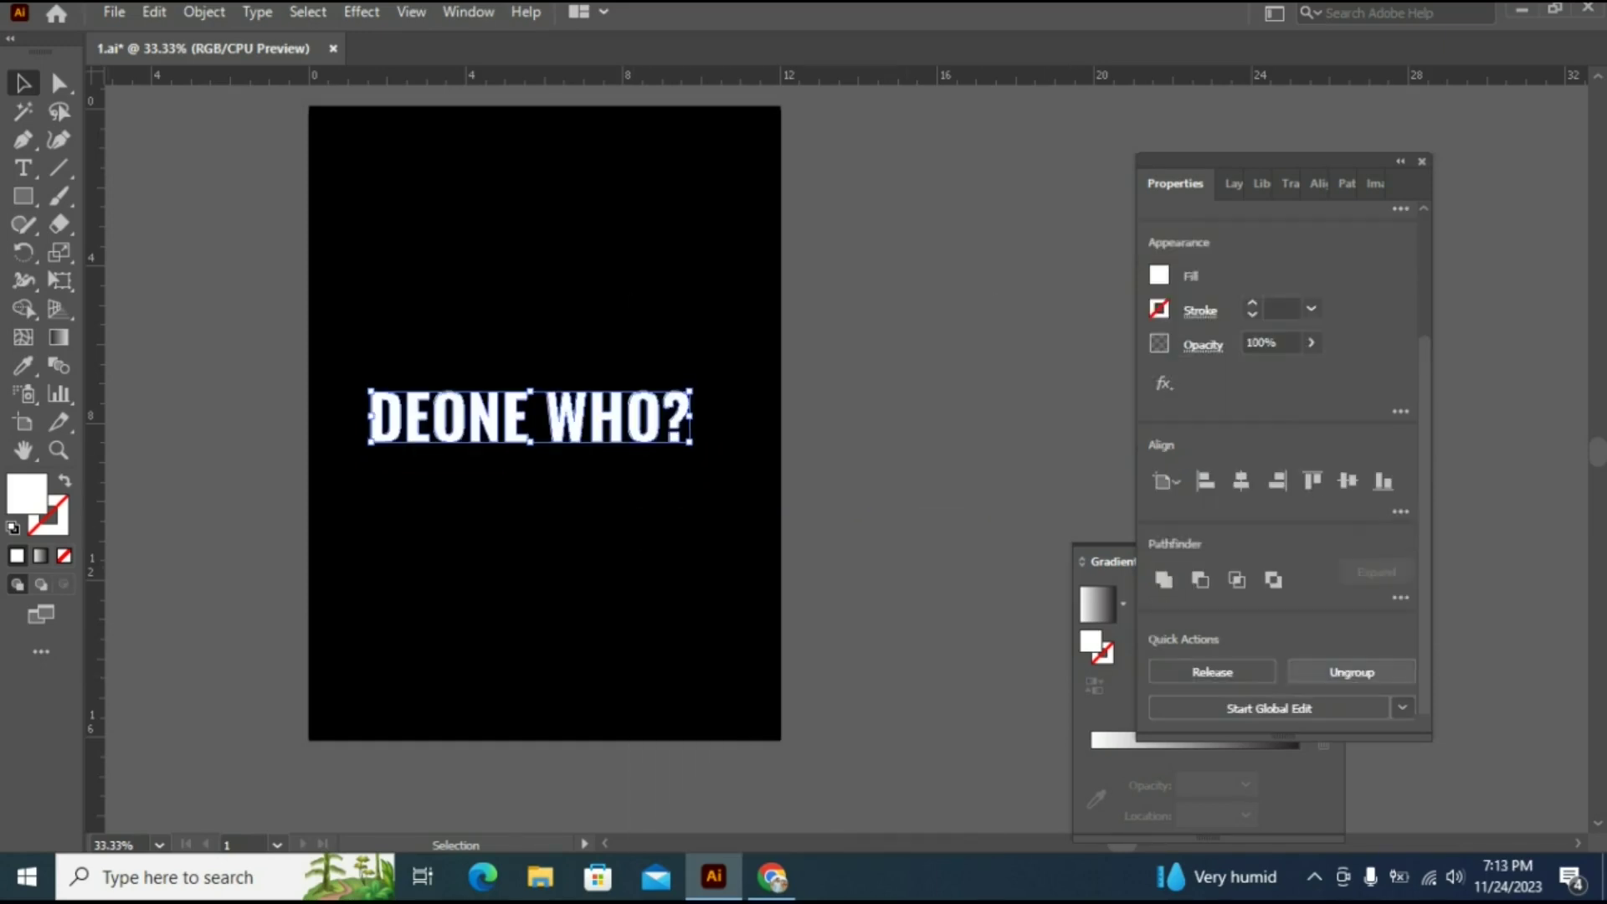
pyautogui.click(1352, 673)
pyautogui.click(887, 502)
# Centre the outlined lettering horizontally and vertically on the artboard.
pyautogui.click(680, 425)
pyautogui.click(1242, 602)
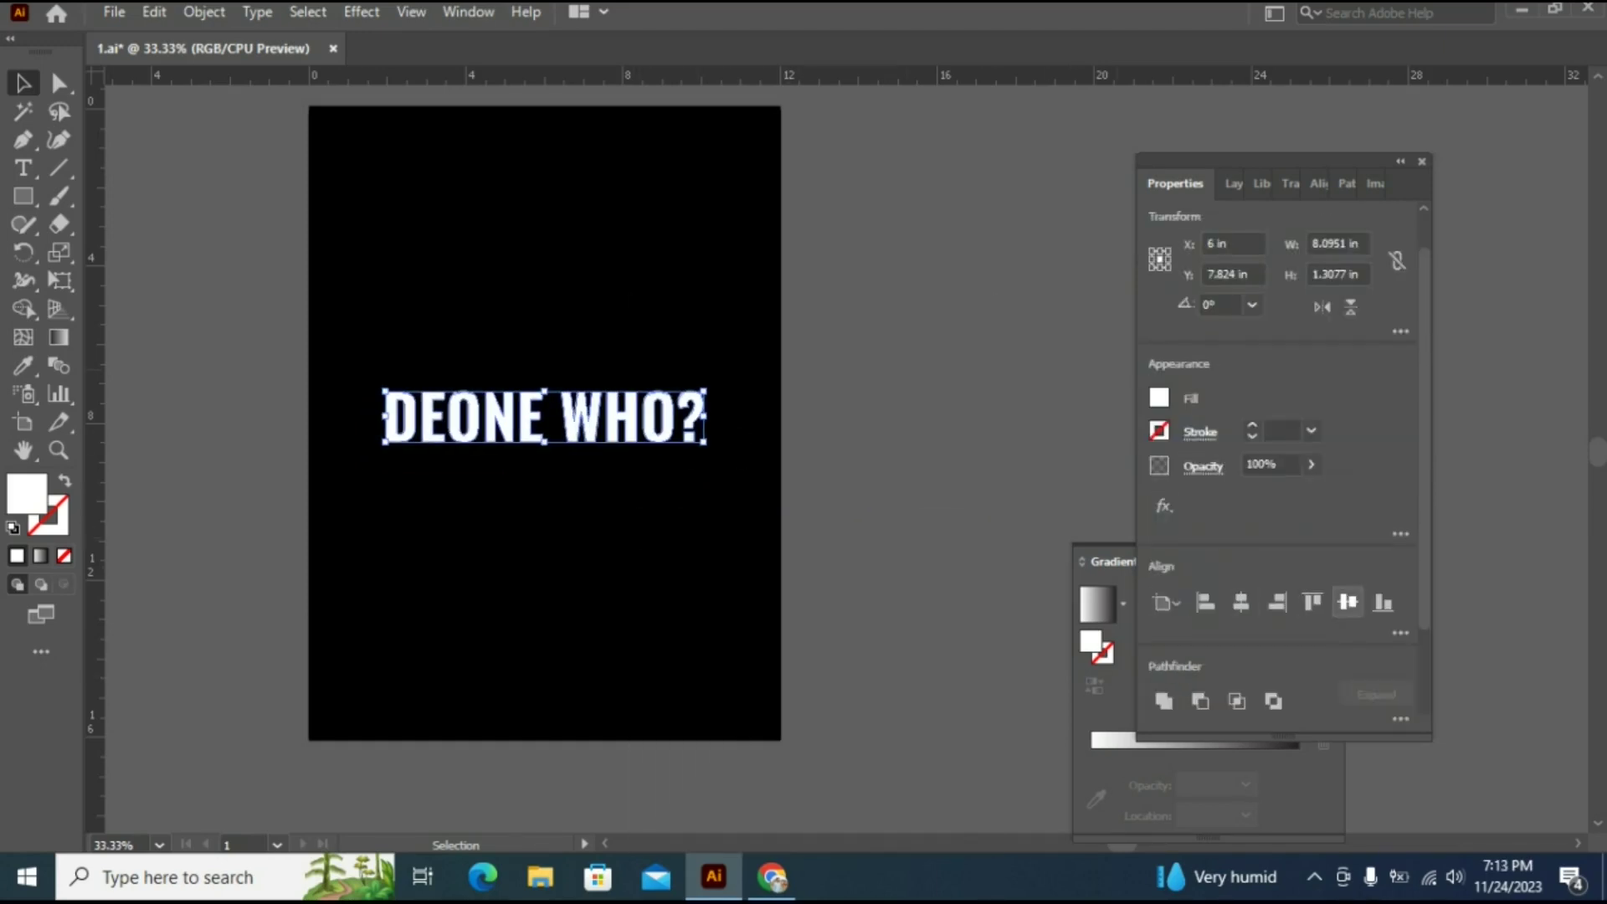
pyautogui.click(1348, 602)
pyautogui.click(871, 596)
pyautogui.scroll(1, 870, 596)
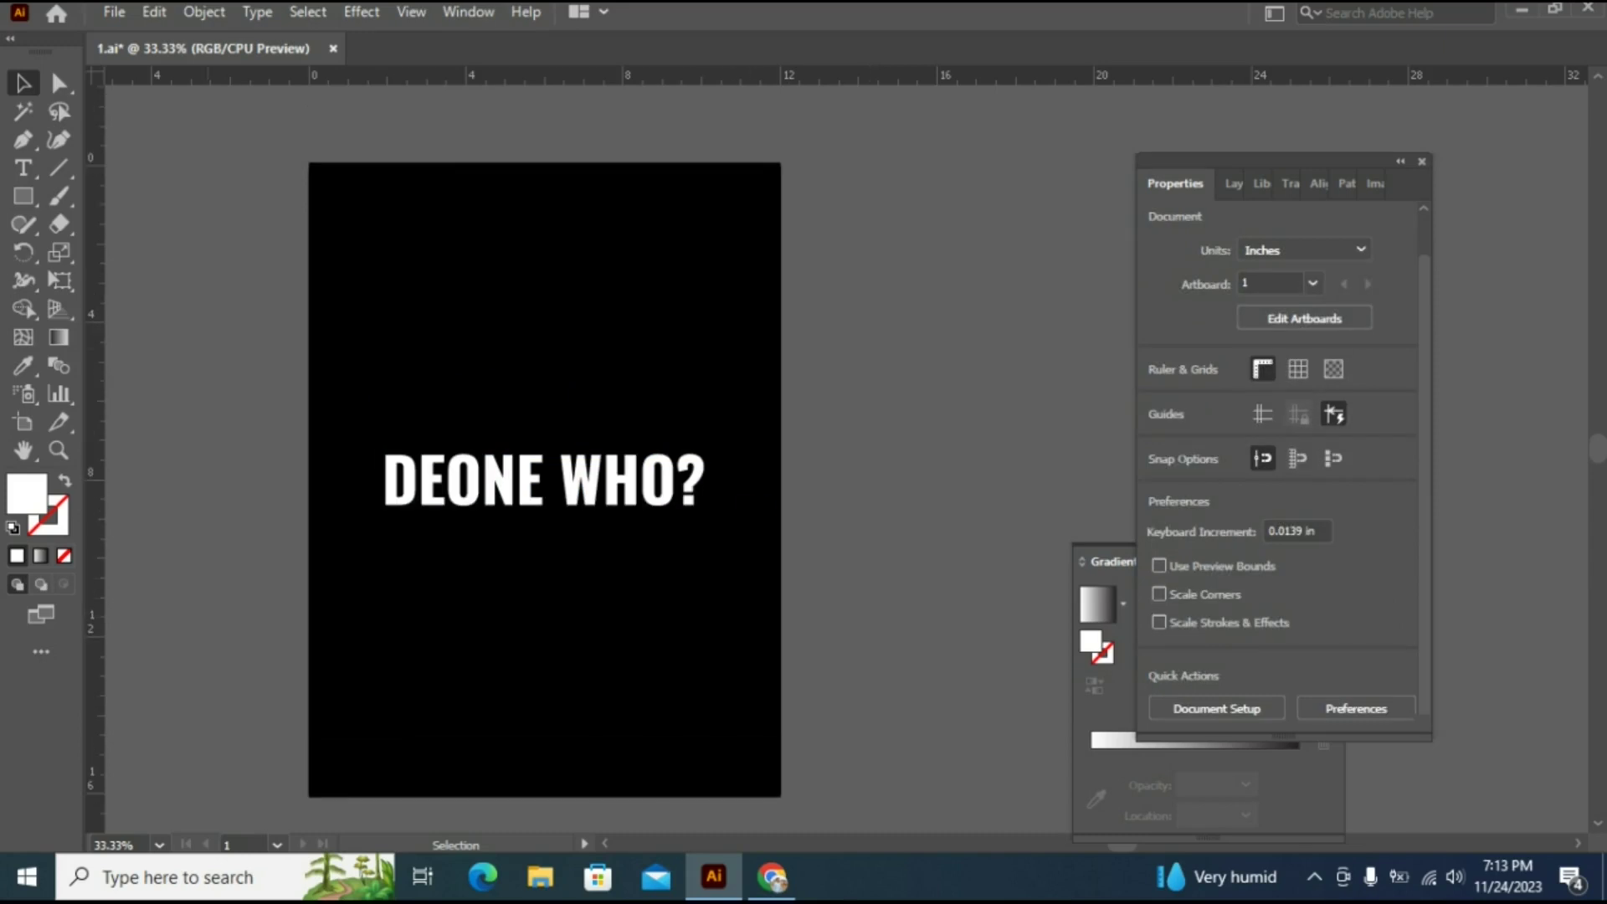
# Draw a rectangle about 18.9 by 0.48 in across the artboard above the lettering and fill it golden yellow.
pyautogui.press('m')
pyautogui.moveTo(176, 399); pyautogui.dragTo(918, 417)
pyautogui.press('v')
pyautogui.click(659, 500)
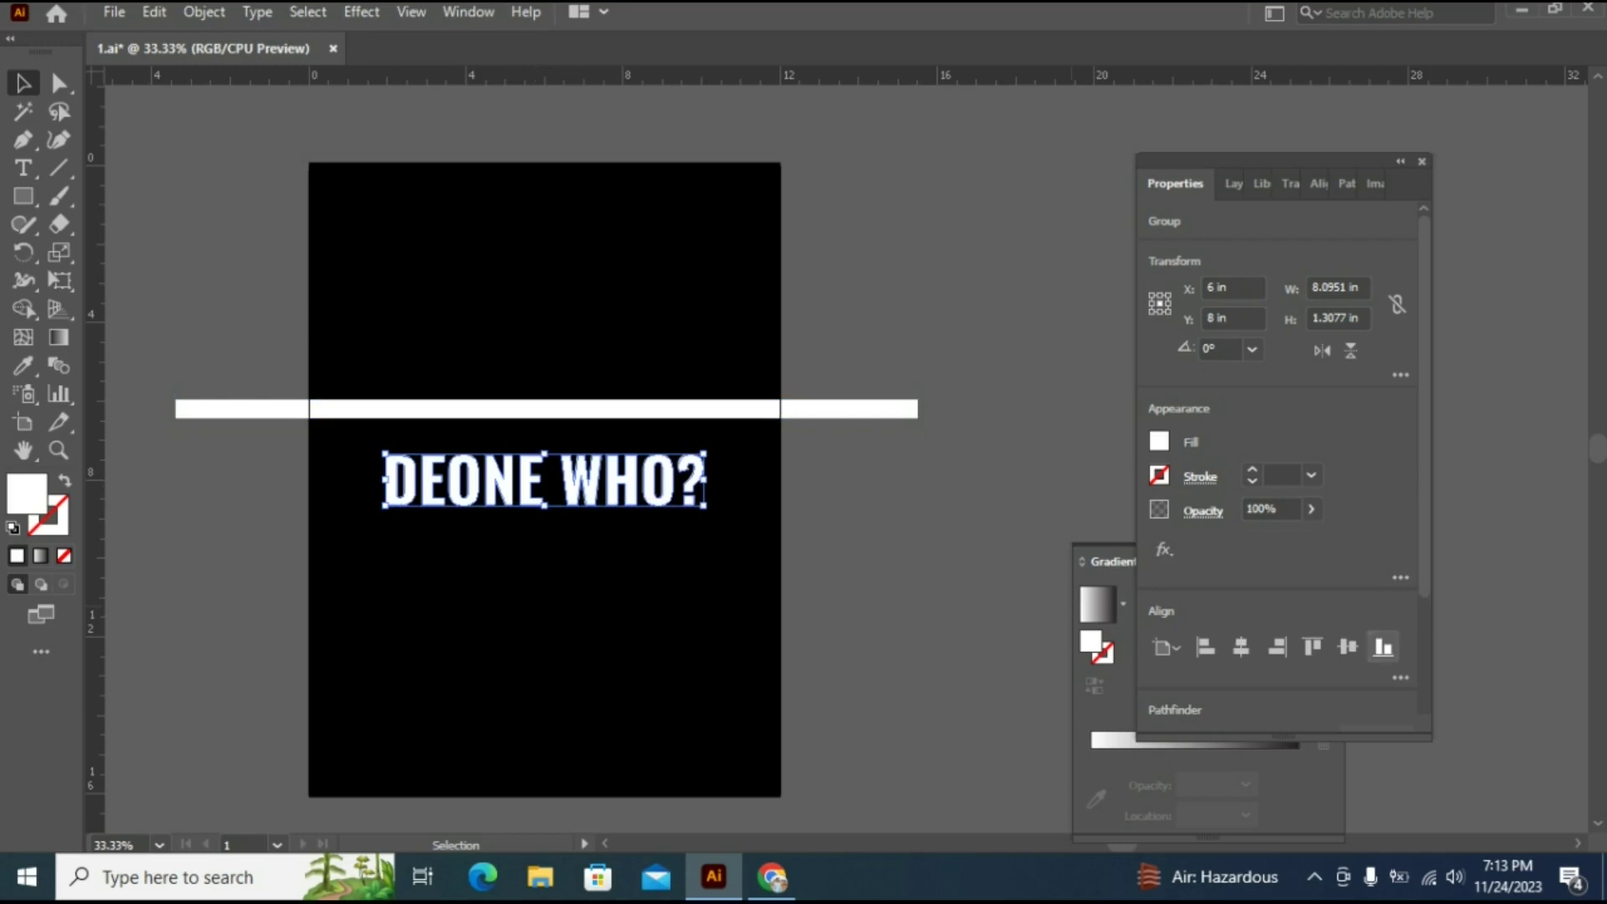
pyautogui.click(971, 486)
pyautogui.click(880, 400)
pyautogui.click(1160, 441)
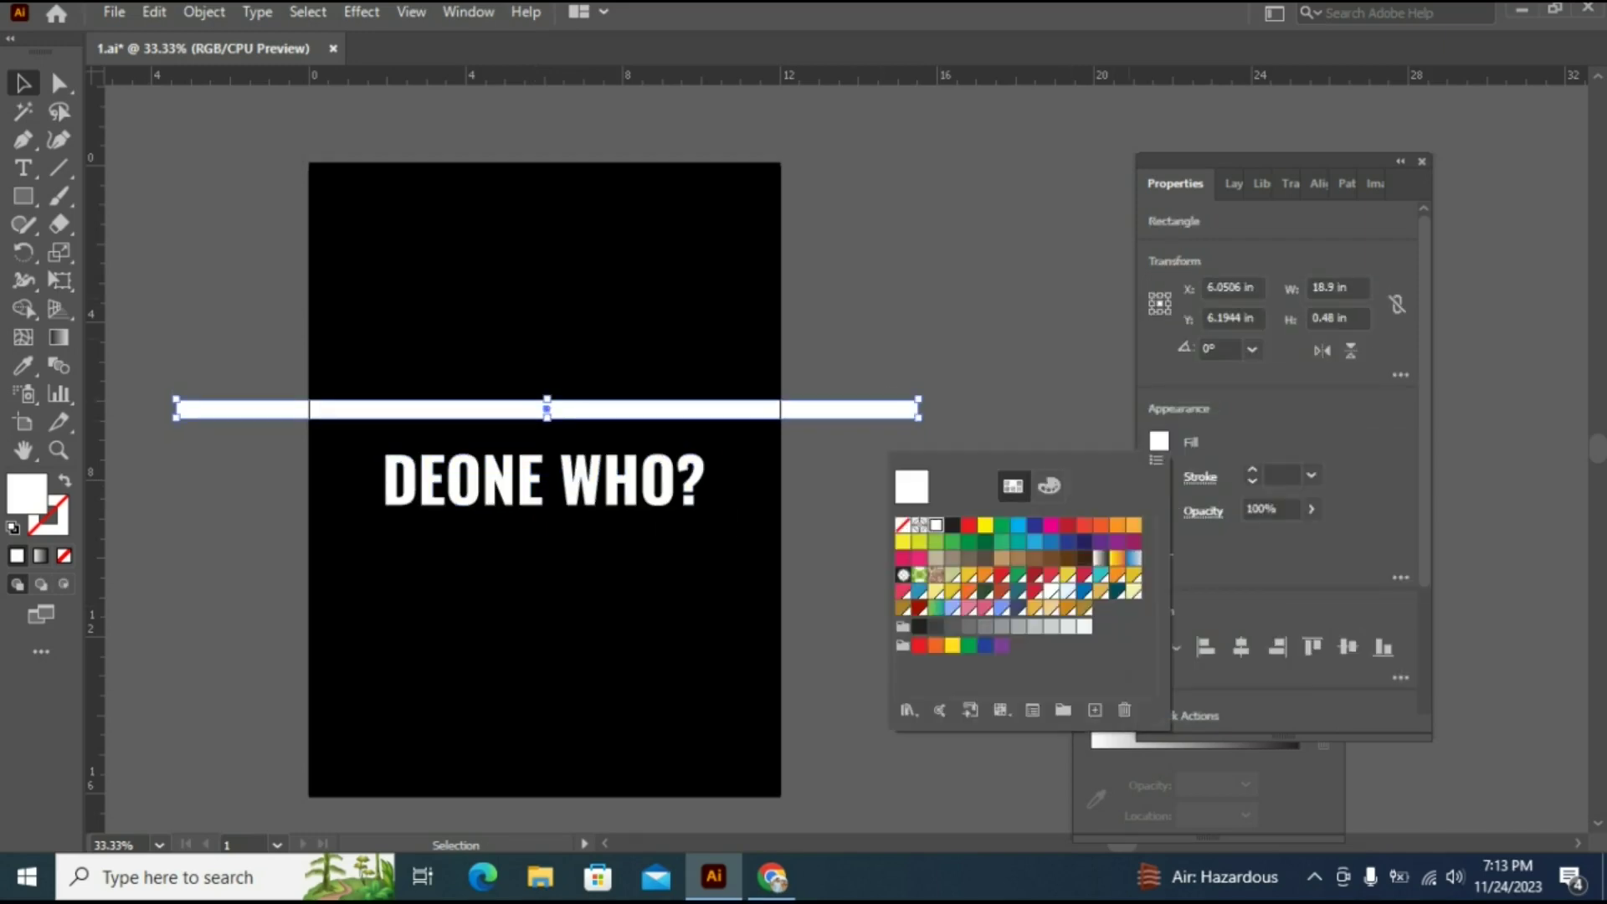
pyautogui.click(1135, 525)
# Centre the yellow bar horizontally and vertically on the artboard and reduce its height to 0.24 in.
pyautogui.click(1242, 646)
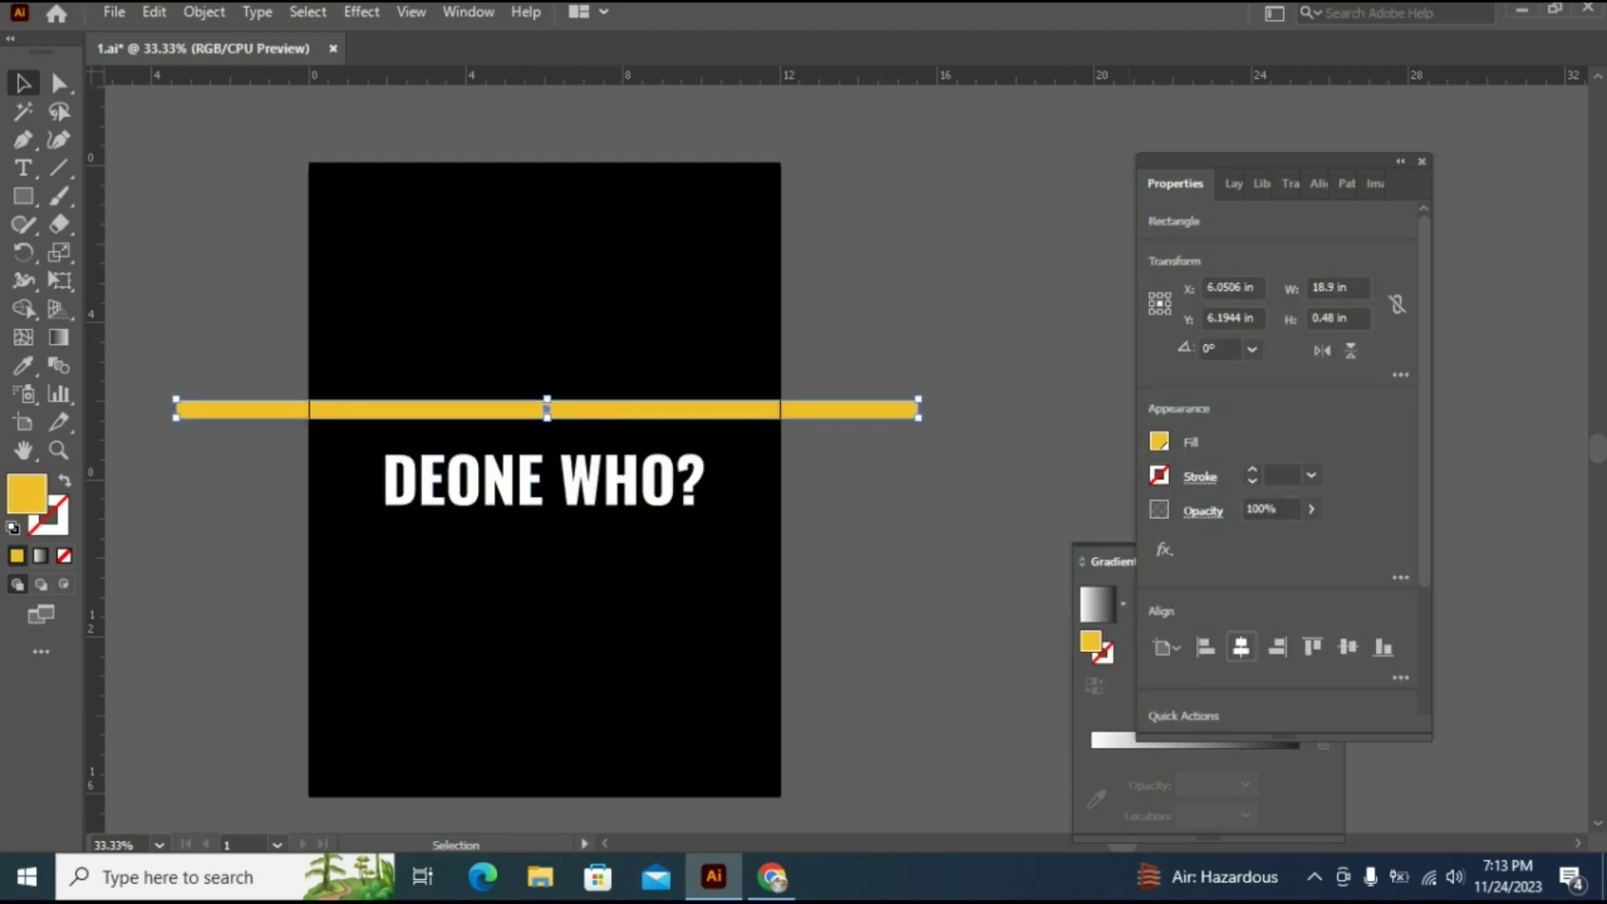
pyautogui.click(1348, 646)
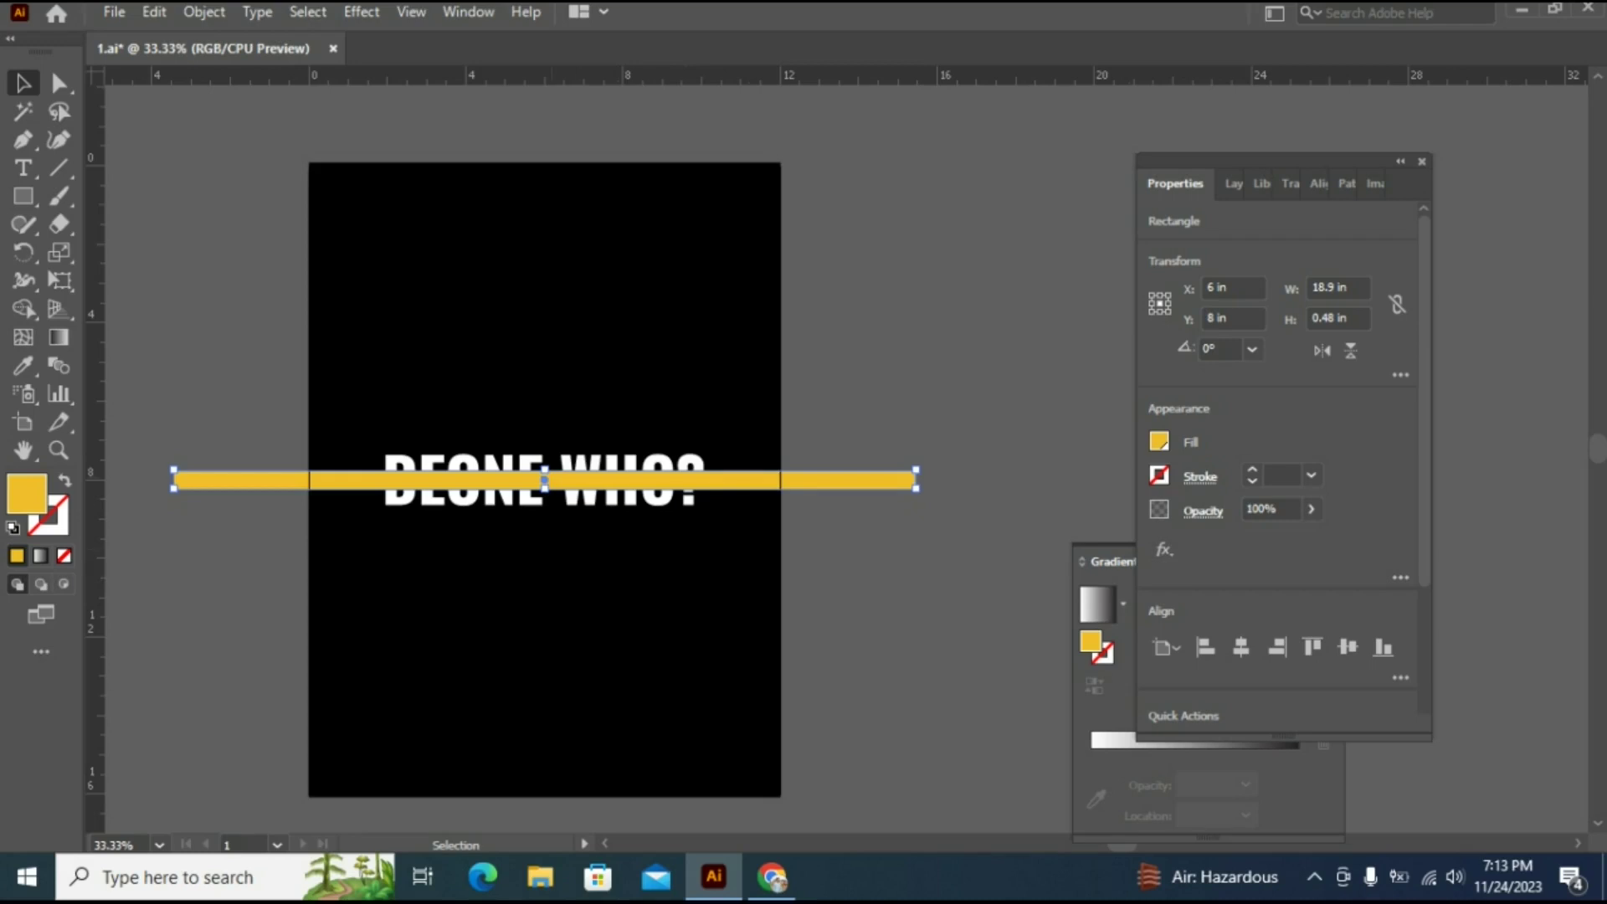
pyautogui.moveTo(545, 482); pyautogui.dragTo(545, 480)
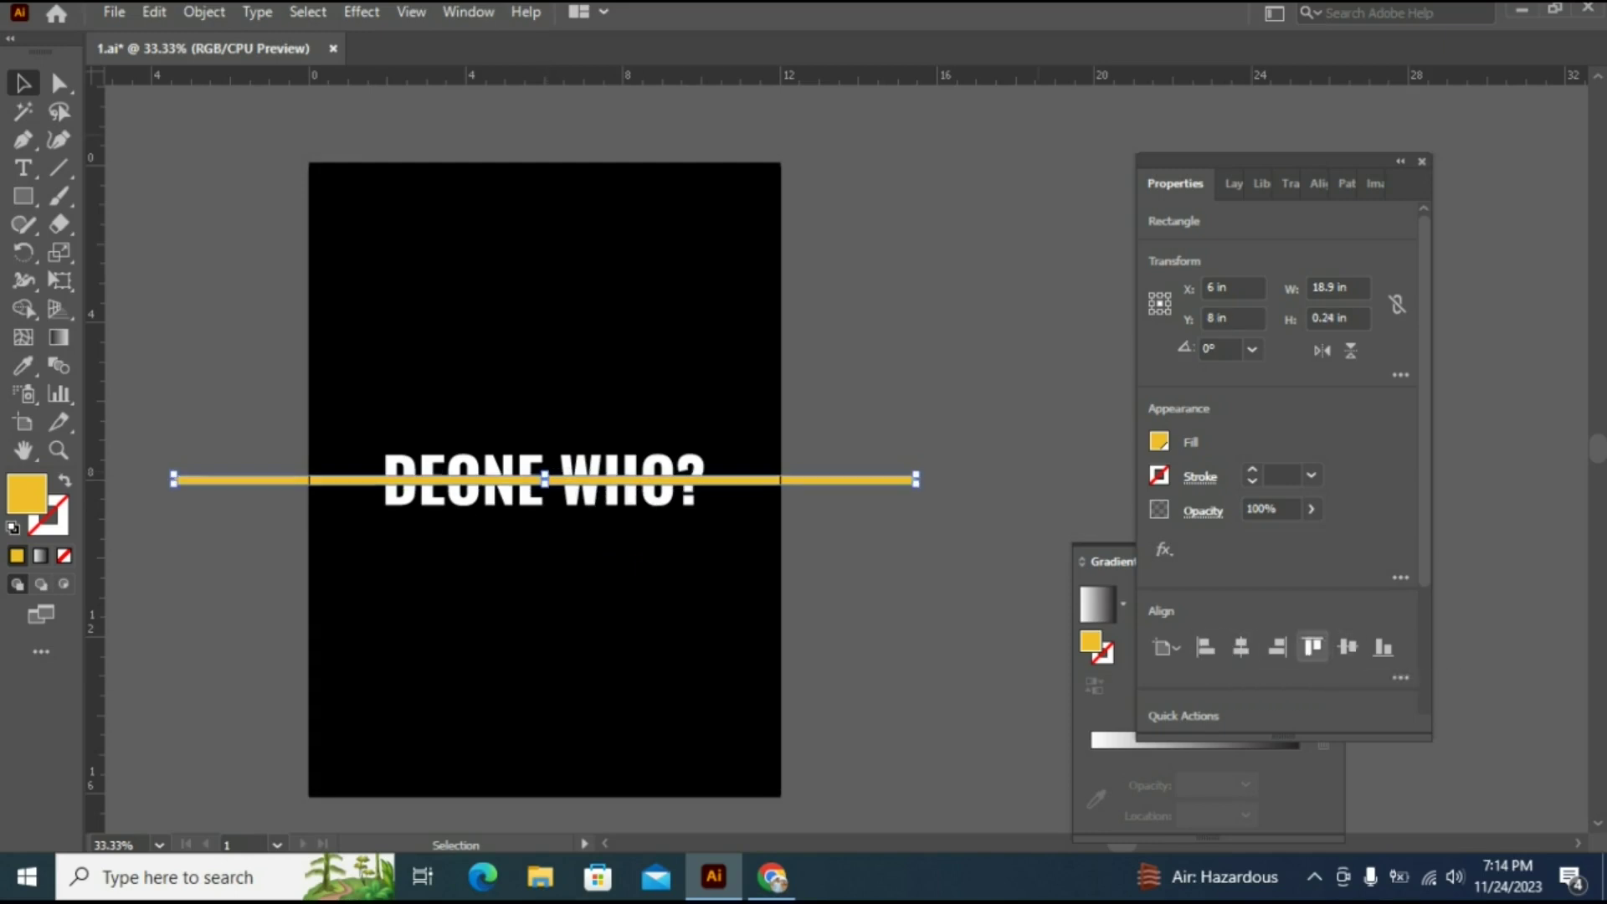
# Draw a yellow rectangle about 22.5 by 1.57 in over the upper half of the lettering and delete the thin bar.
pyautogui.click(184, 100)
pyautogui.press('m')
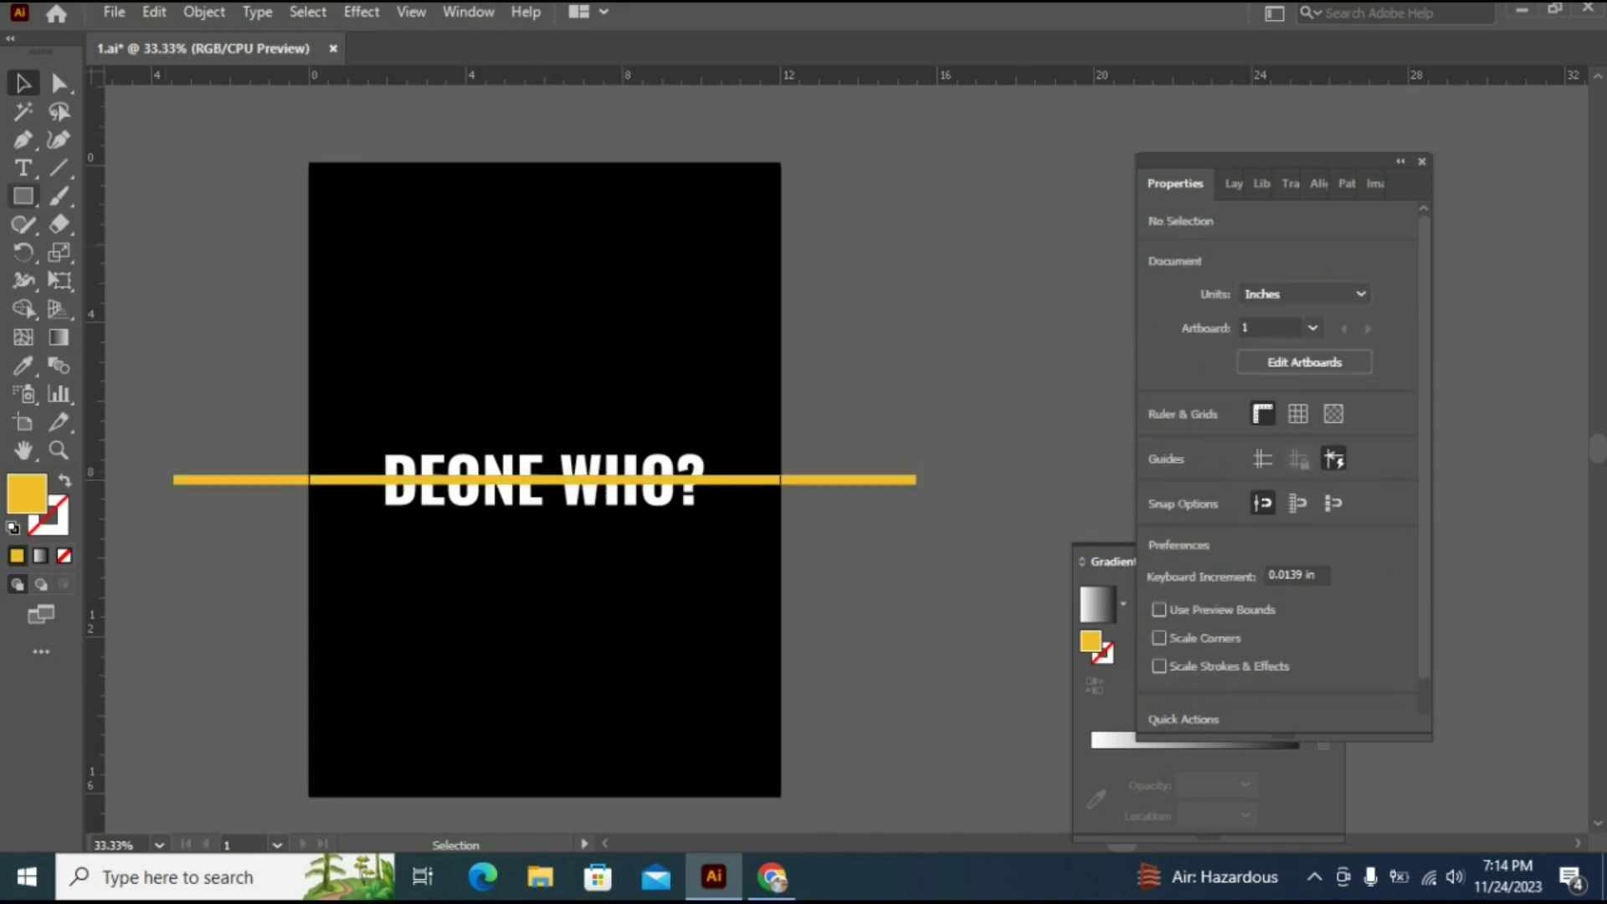
pyautogui.moveTo(132, 418); pyautogui.dragTo(1015, 479)
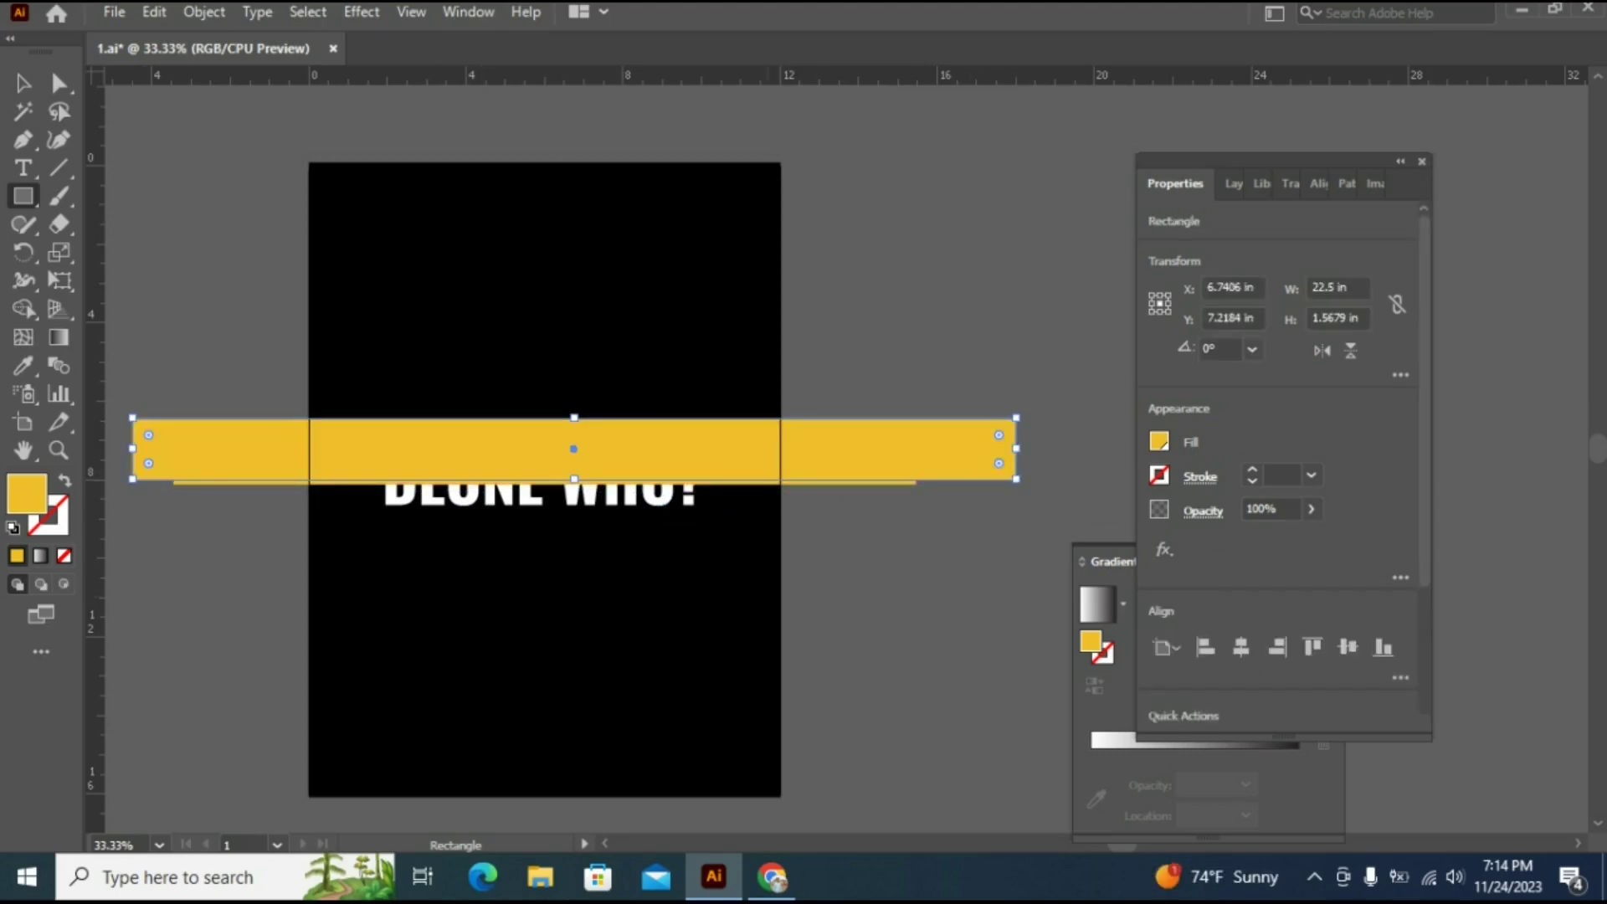
pyautogui.click(23, 82)
pyautogui.click(184, 126)
pyautogui.click(916, 483)
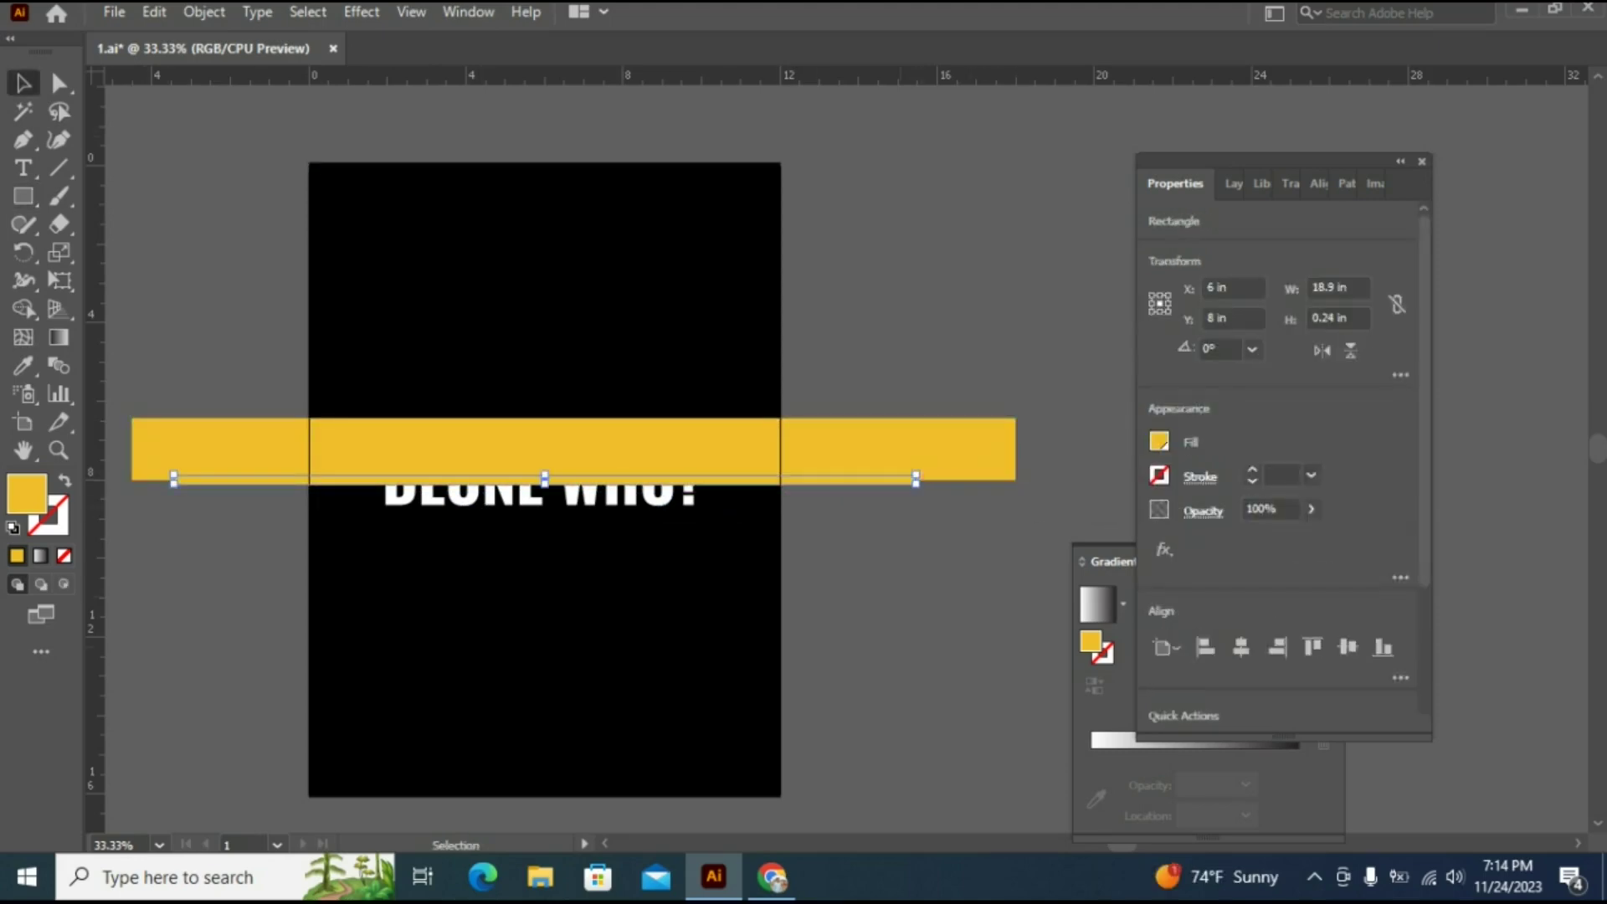
pyautogui.press('Delete')
# Trim the yellow rectangle to the upper halves of the letters with the Shape Builder, removing the area outside them.
pyautogui.moveTo(185, 333); pyautogui.dragTo(839, 672)
pyautogui.hotkey('ctrl', '+')
pyautogui.hotkey('ctrl', '+')
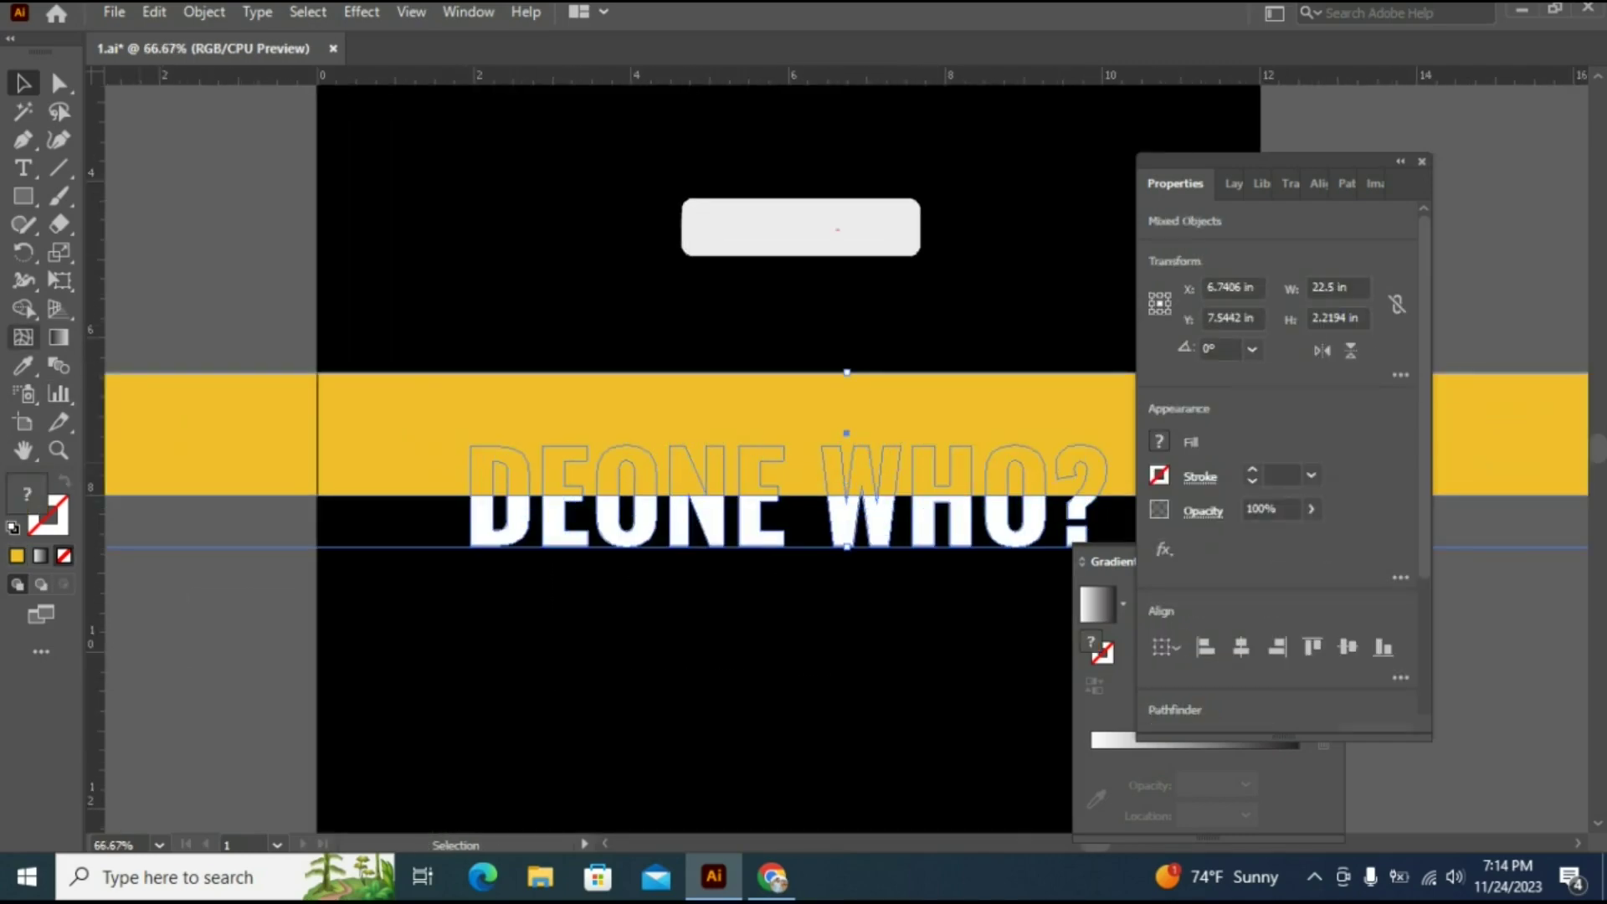
pyautogui.click(23, 309)
pyautogui.keyDown('alt'); pyautogui.click(369, 459); pyautogui.keyUp('alt')
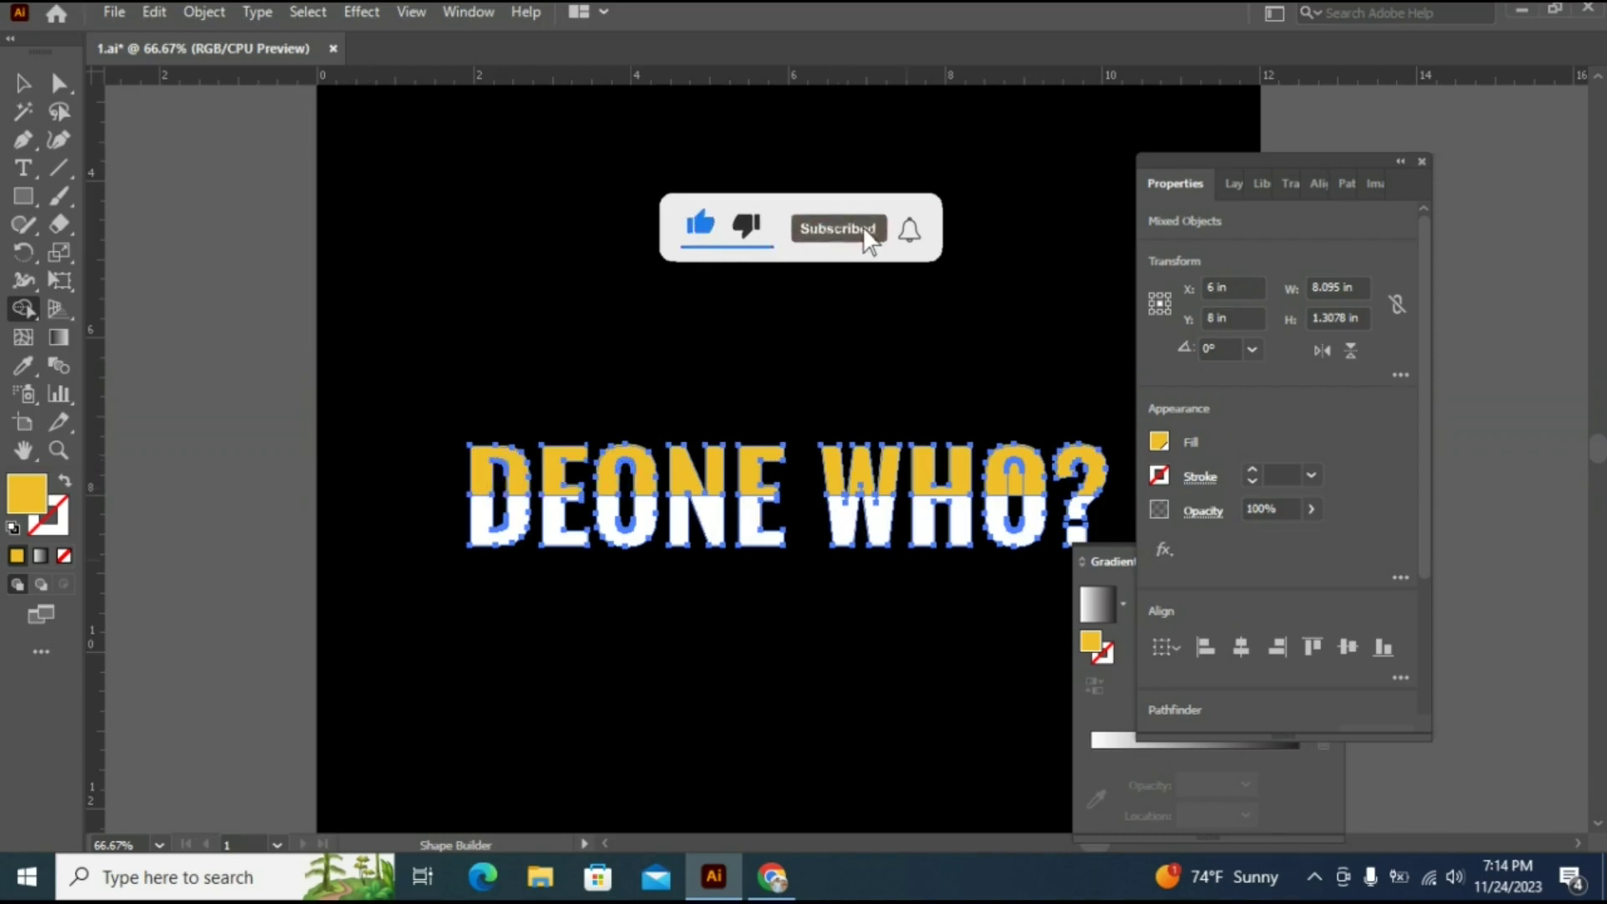
pyautogui.moveTo(1095, 848); pyautogui.dragTo(1109, 848)
pyautogui.click(24, 83)
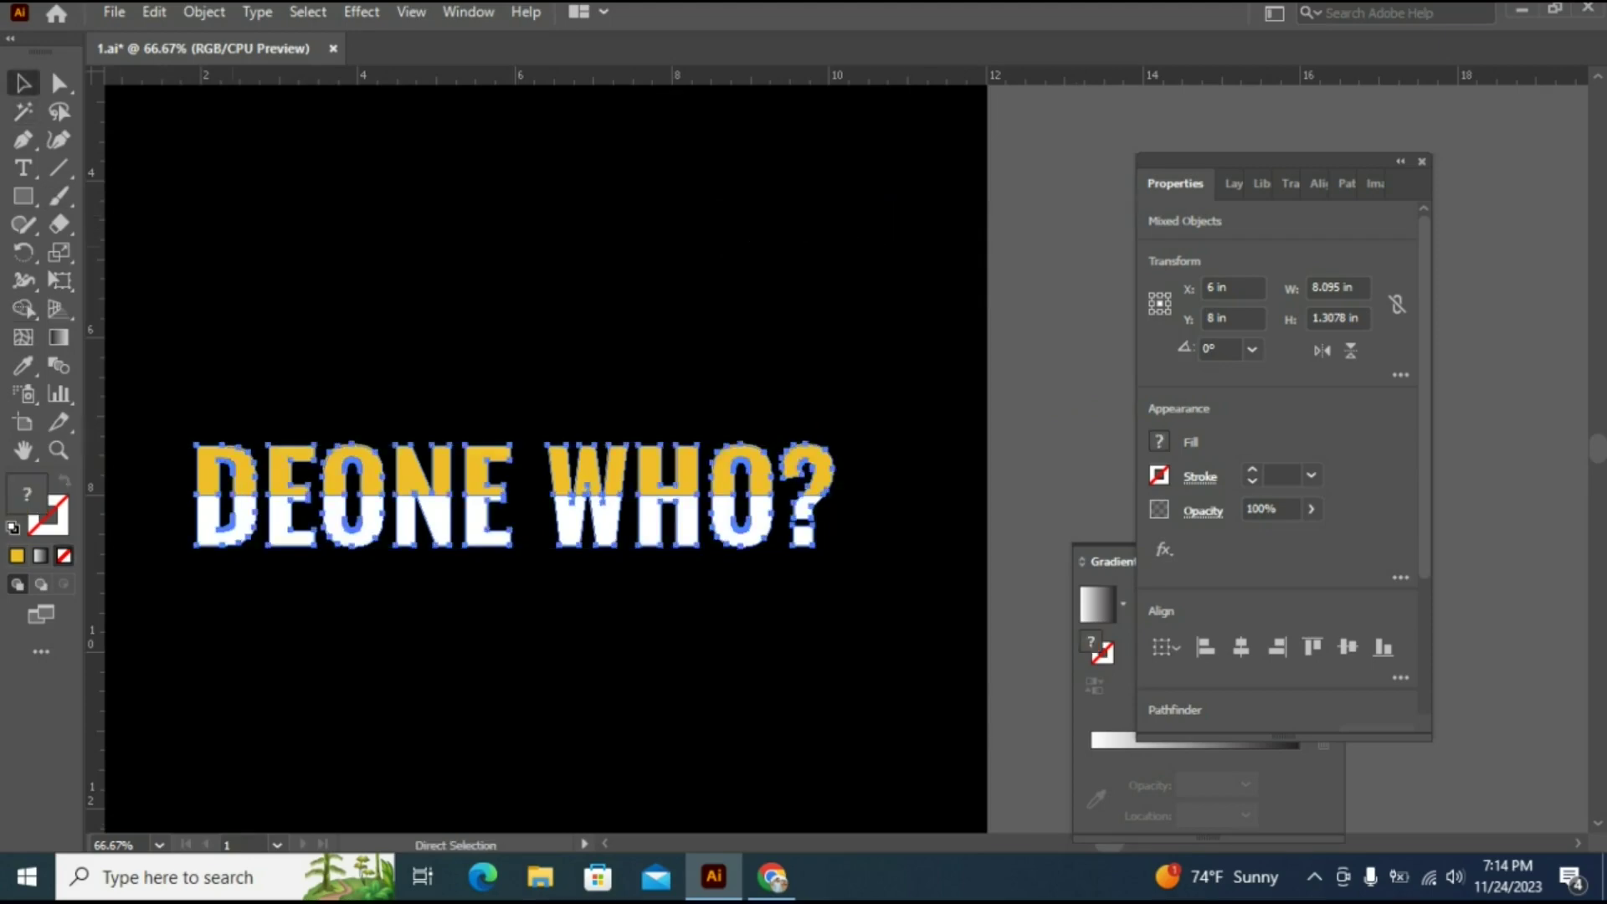
# Recolor the yellow upper halves of the first E and the N in DEONE white.
pyautogui.hotkey('ctrl', '-')
pyautogui.hscroll(3, 657, 452)
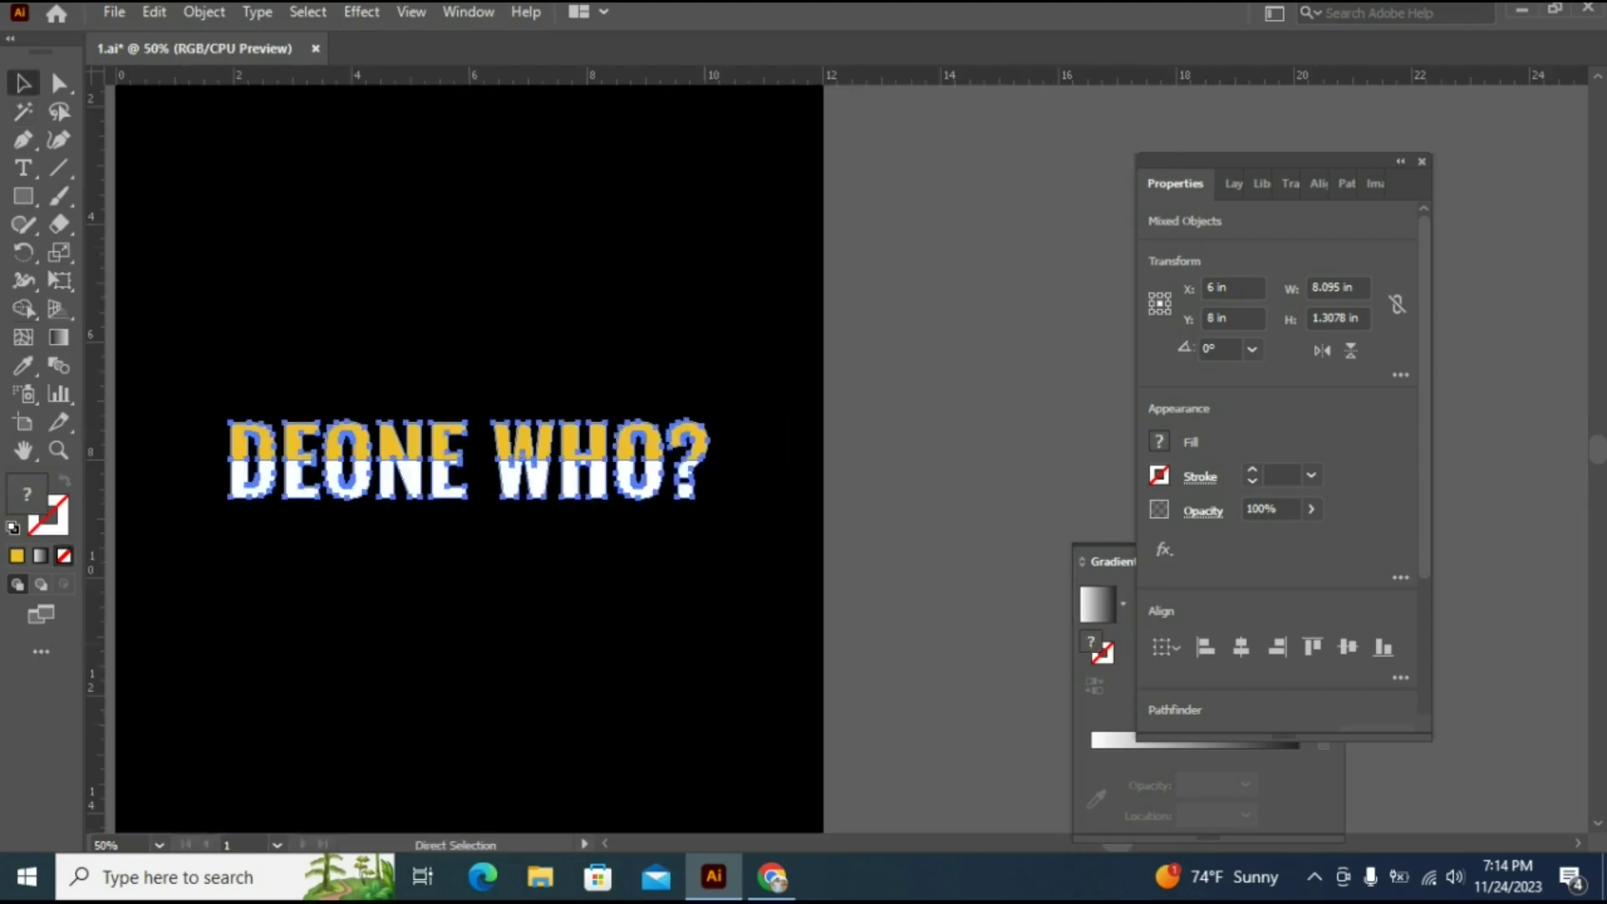
pyautogui.hotkey('ctrl', '-')
pyautogui.moveTo(1092, 848); pyautogui.dragTo(1114, 848)
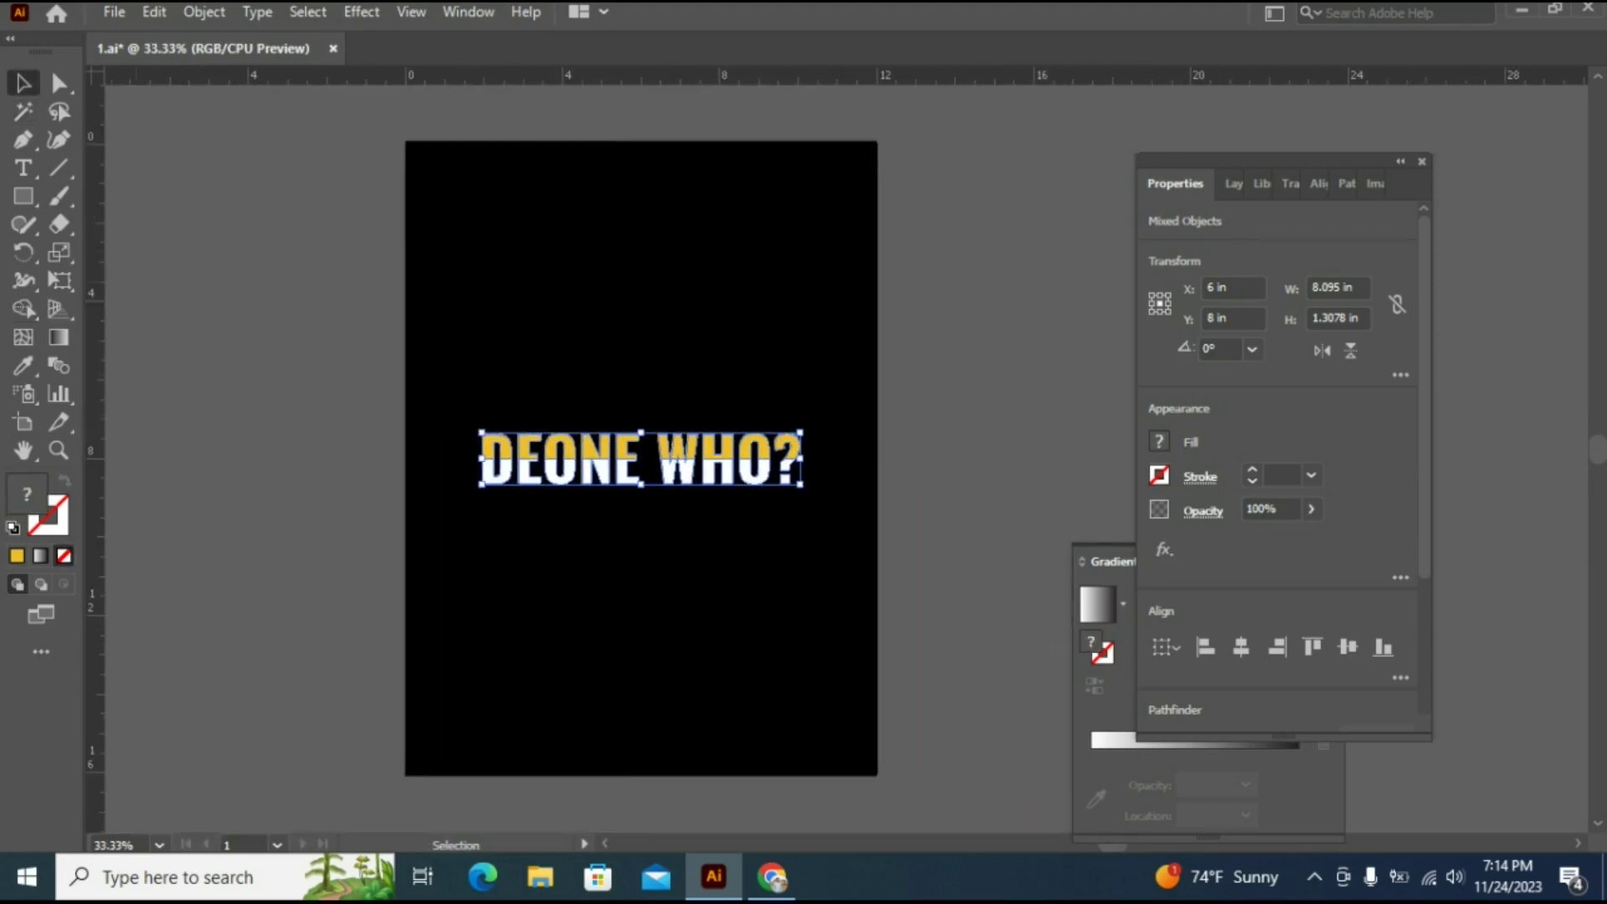
pyautogui.click(946, 544)
pyautogui.click(493, 446)
pyautogui.click(603, 552)
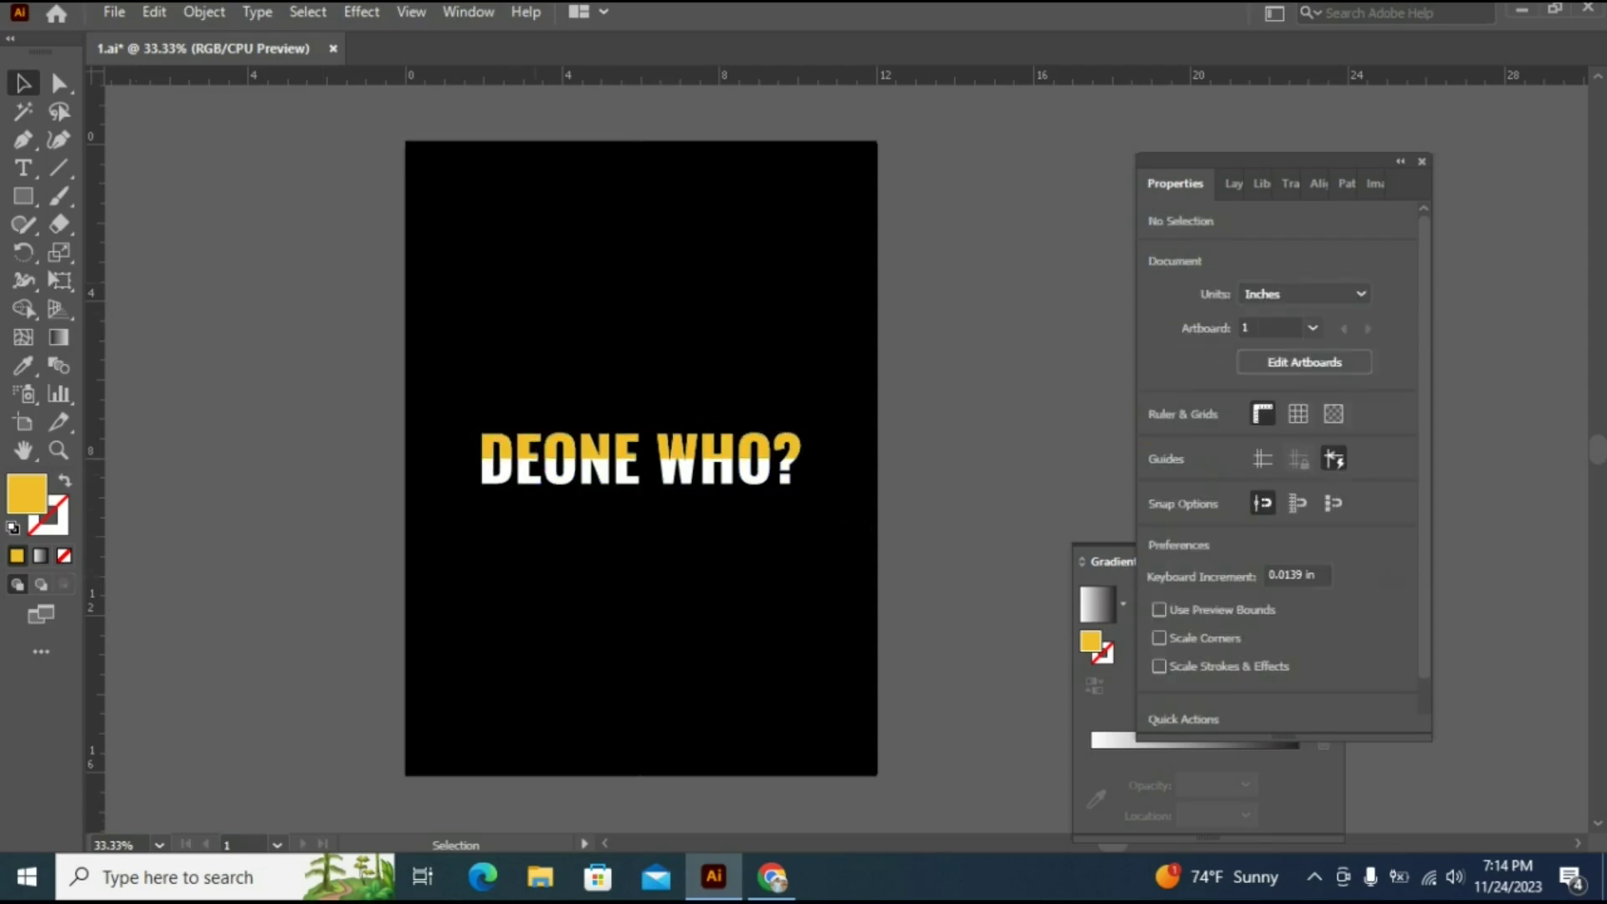
pyautogui.click(536, 441)
pyautogui.hotkey('ctrl', 'shift', 'a')
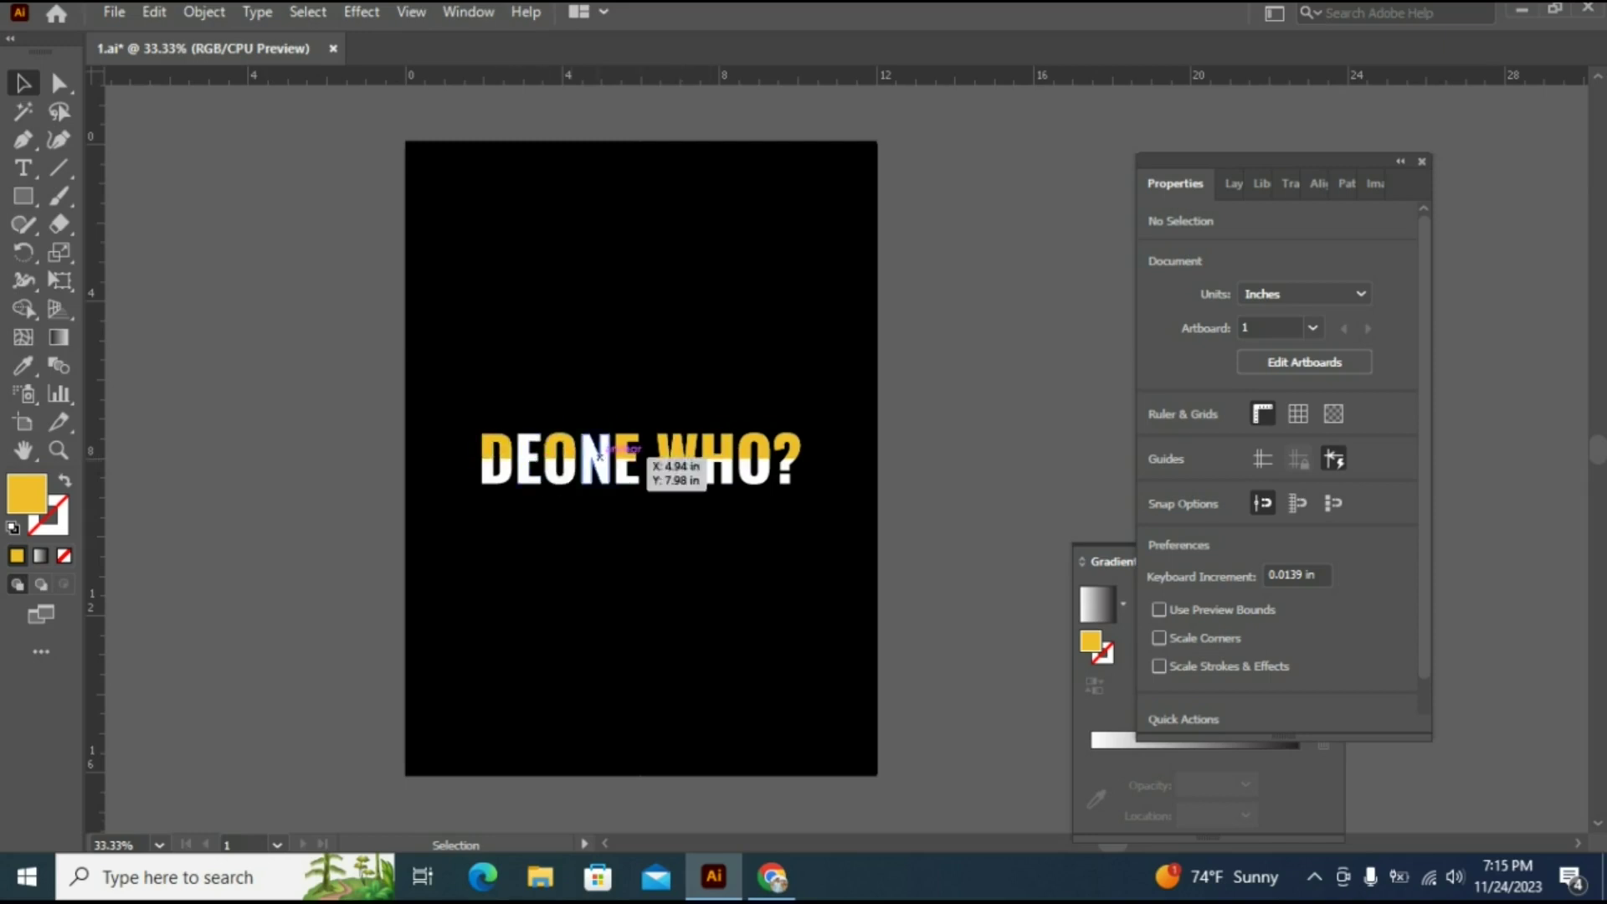
# Delete the yellow upper halves of the W and the O in WHO.
pyautogui.click(678, 445)
pyautogui.press('Delete')
pyautogui.click(662, 454)
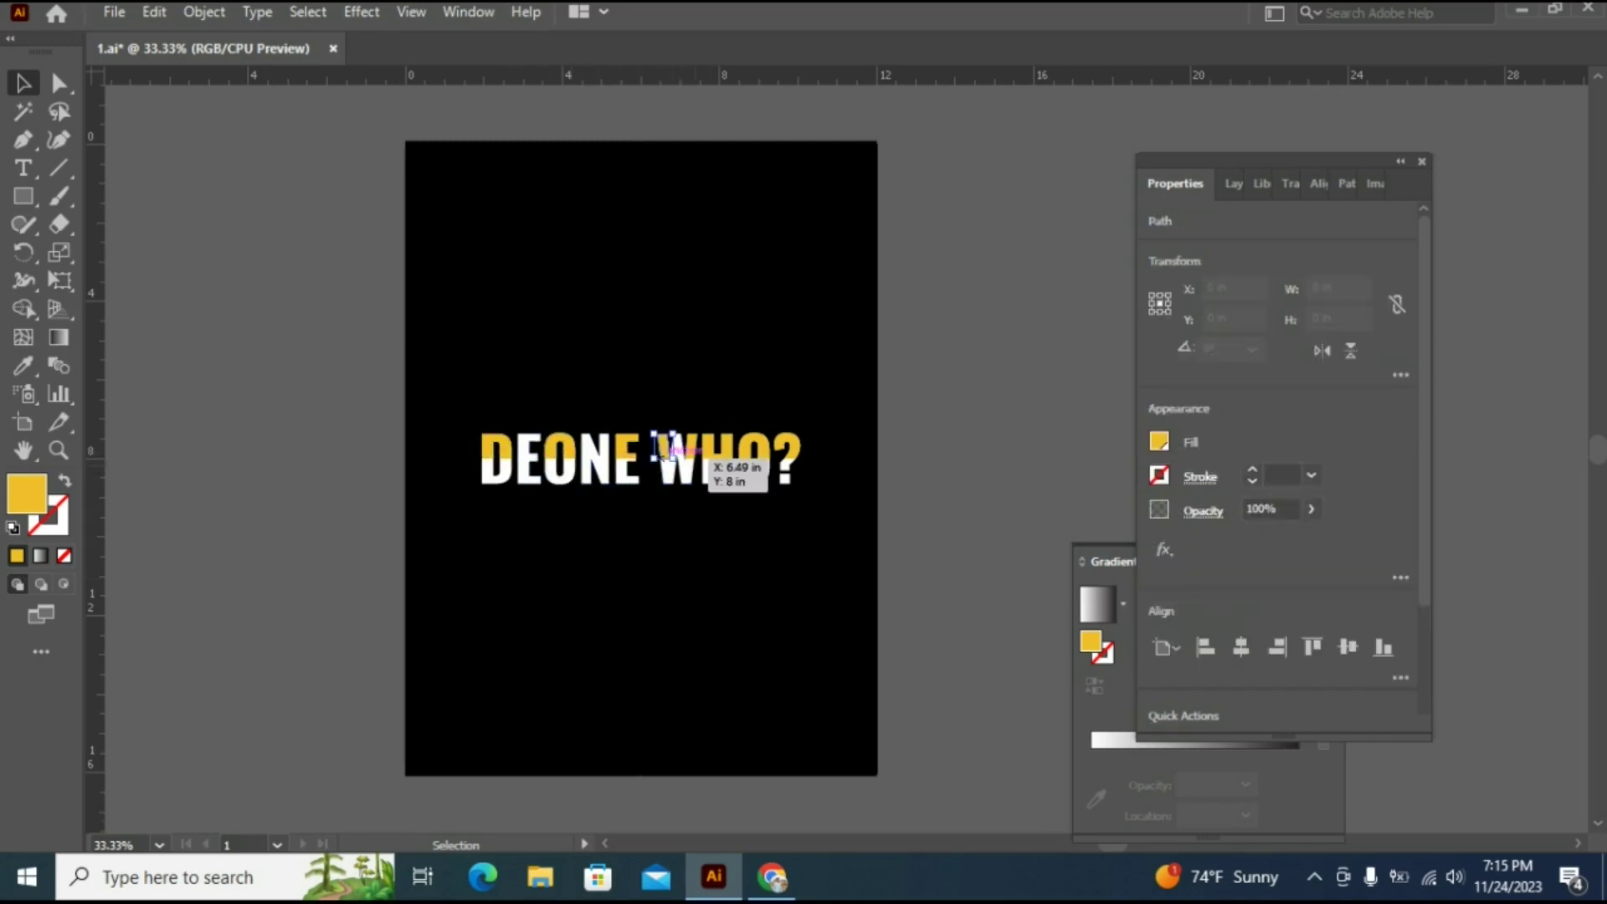
pyautogui.press('Delete')
pyautogui.click(692, 453)
pyautogui.press('Delete')
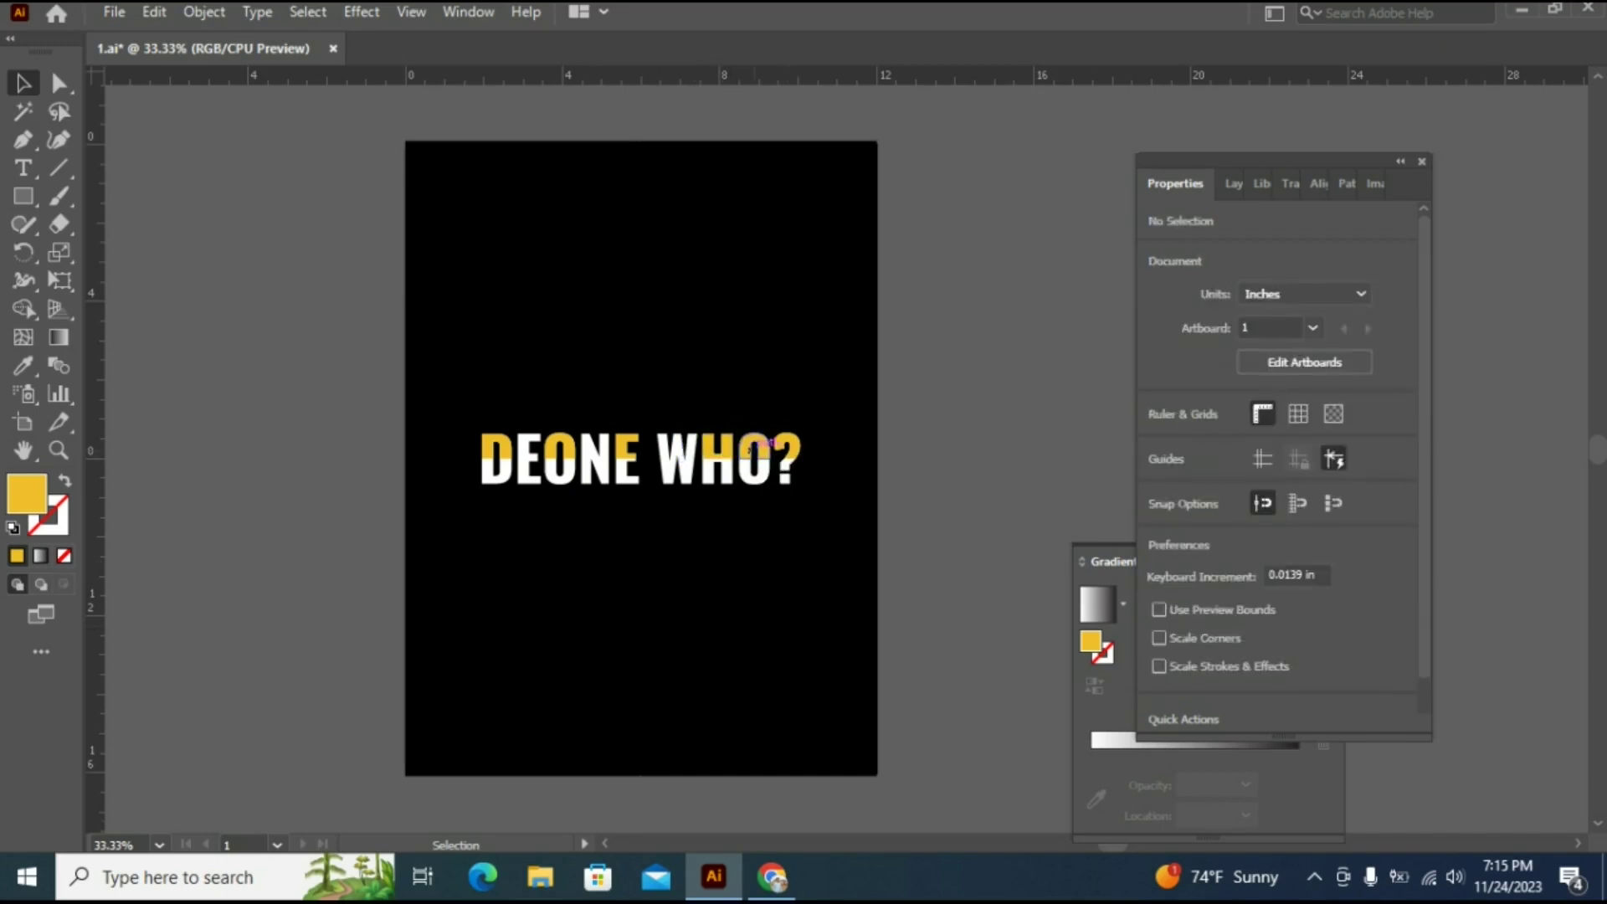
pyautogui.click(721, 443)
pyautogui.press('Delete')
# Ungroup the white DEONE WHO? lettering into separate letters.
pyautogui.click(531, 479)
pyautogui.rightClick(530, 478)
pyautogui.click(606, 266)
pyautogui.click(609, 363)
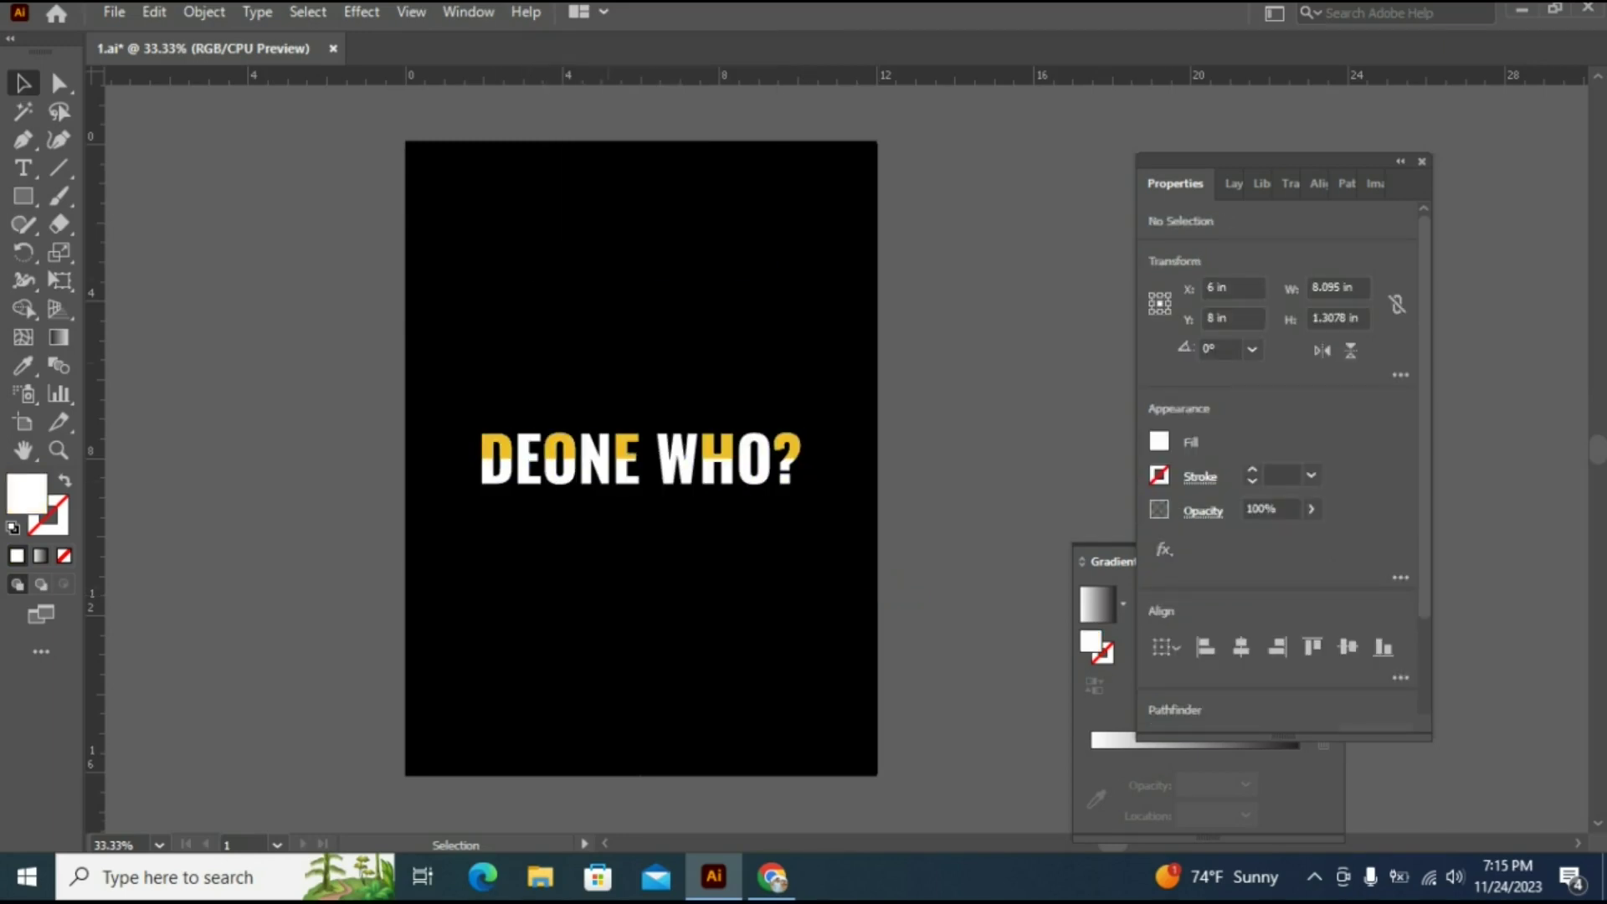
# Remove the fill of the first E in DEONE, give it a 2 pt stroke and expand it into an outline shape.
pyautogui.click(532, 460)
pyautogui.click(1160, 442)
pyautogui.click(903, 526)
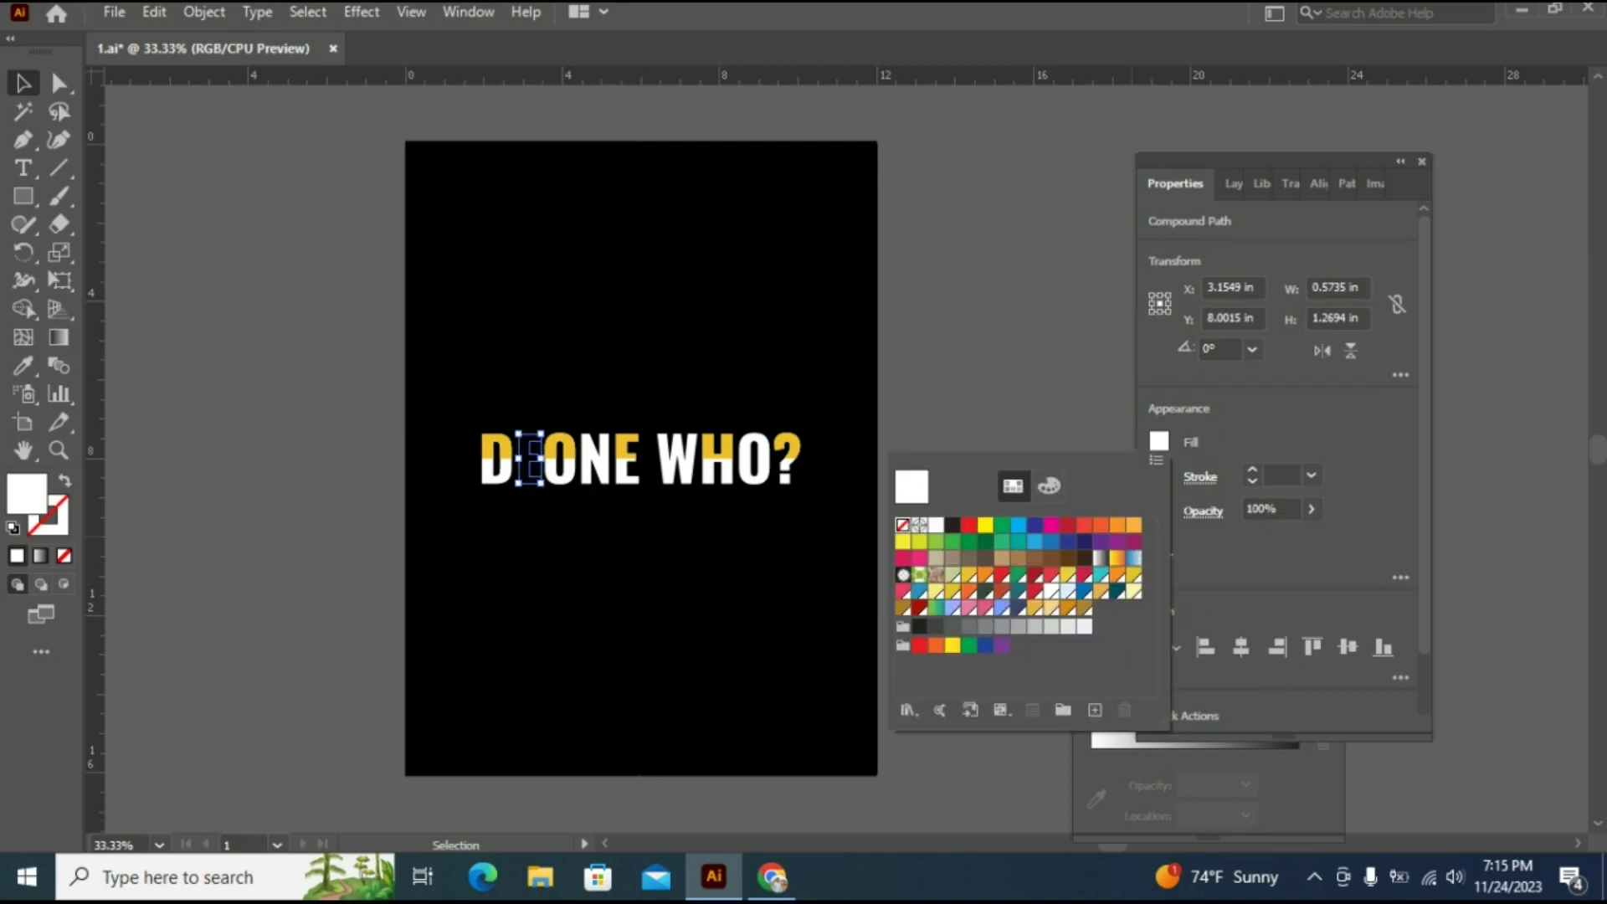
pyautogui.click(903, 524)
pyautogui.click(1312, 475)
pyautogui.click(1311, 474)
pyautogui.click(1341, 113)
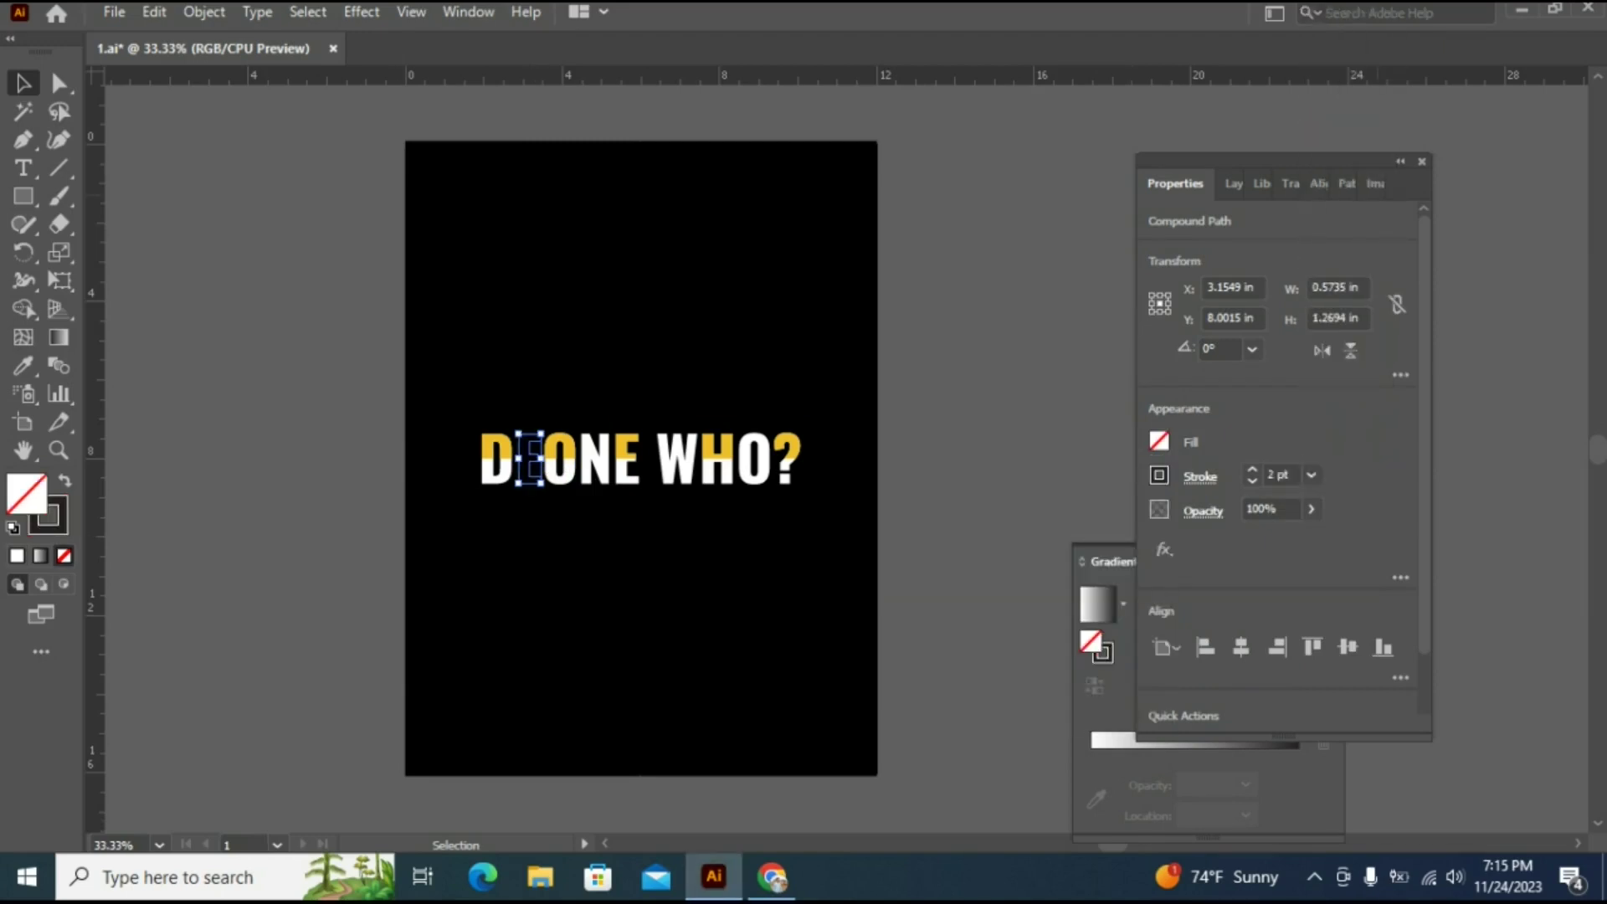
pyautogui.click(204, 12)
pyautogui.click(302, 279)
pyautogui.click(742, 568)
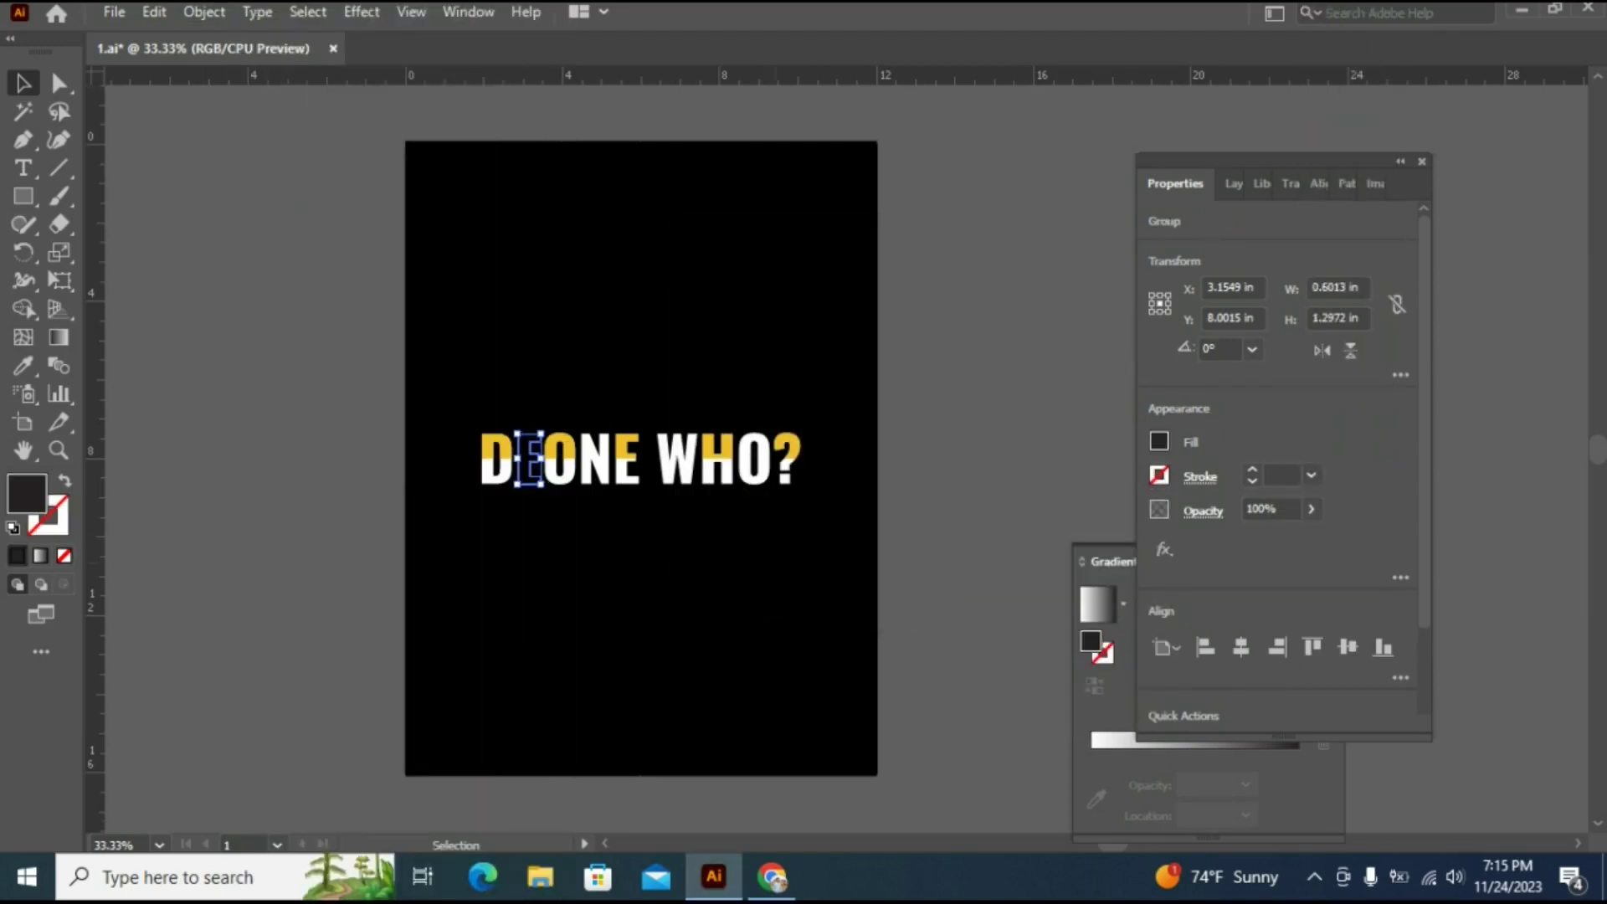
# Turn the N in DEONE into an expanded outline with no fill and a 2 pt stroke.
pyautogui.click(596, 461)
pyautogui.click(1160, 441)
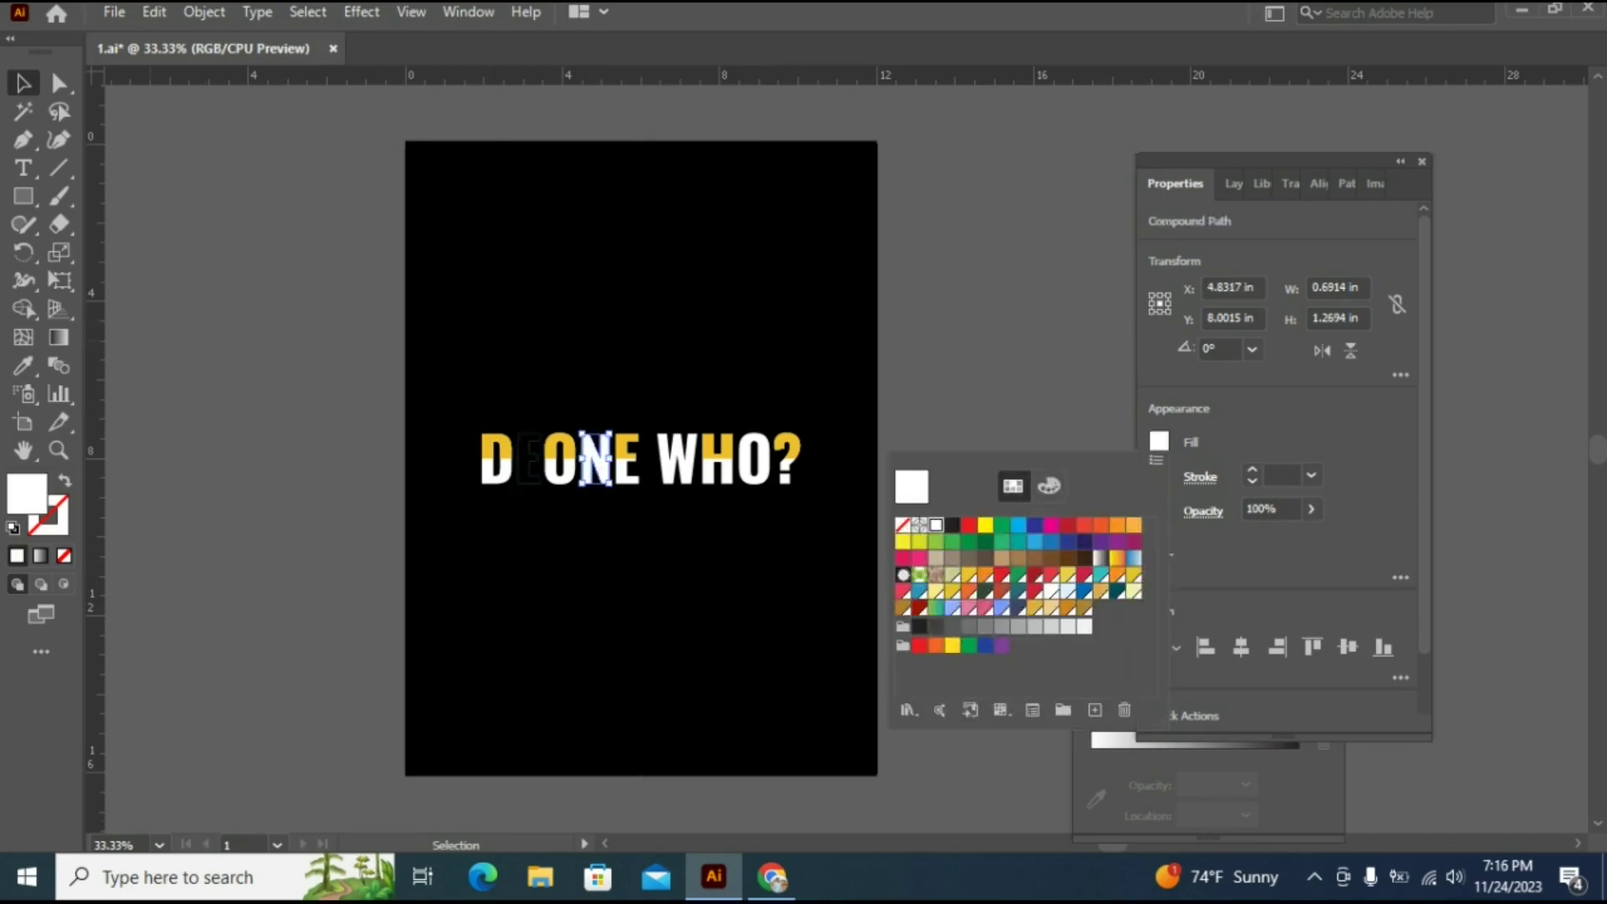
pyautogui.click(903, 524)
pyautogui.click(1311, 475)
pyautogui.click(1311, 474)
pyautogui.click(1342, 113)
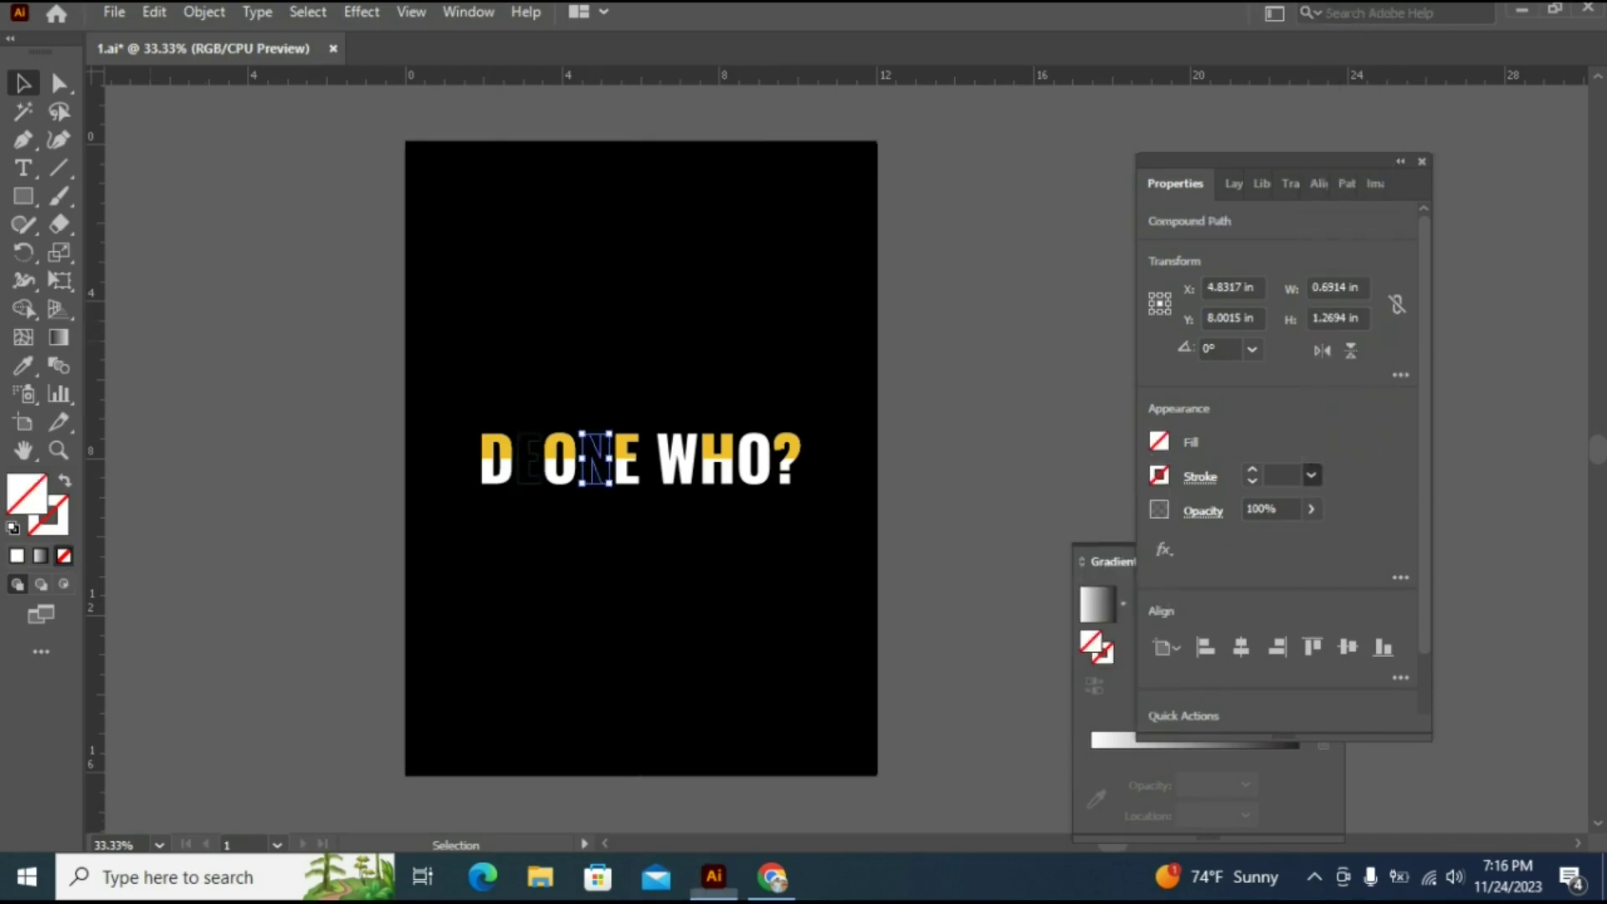
pyautogui.click(204, 12)
pyautogui.click(289, 277)
pyautogui.click(743, 568)
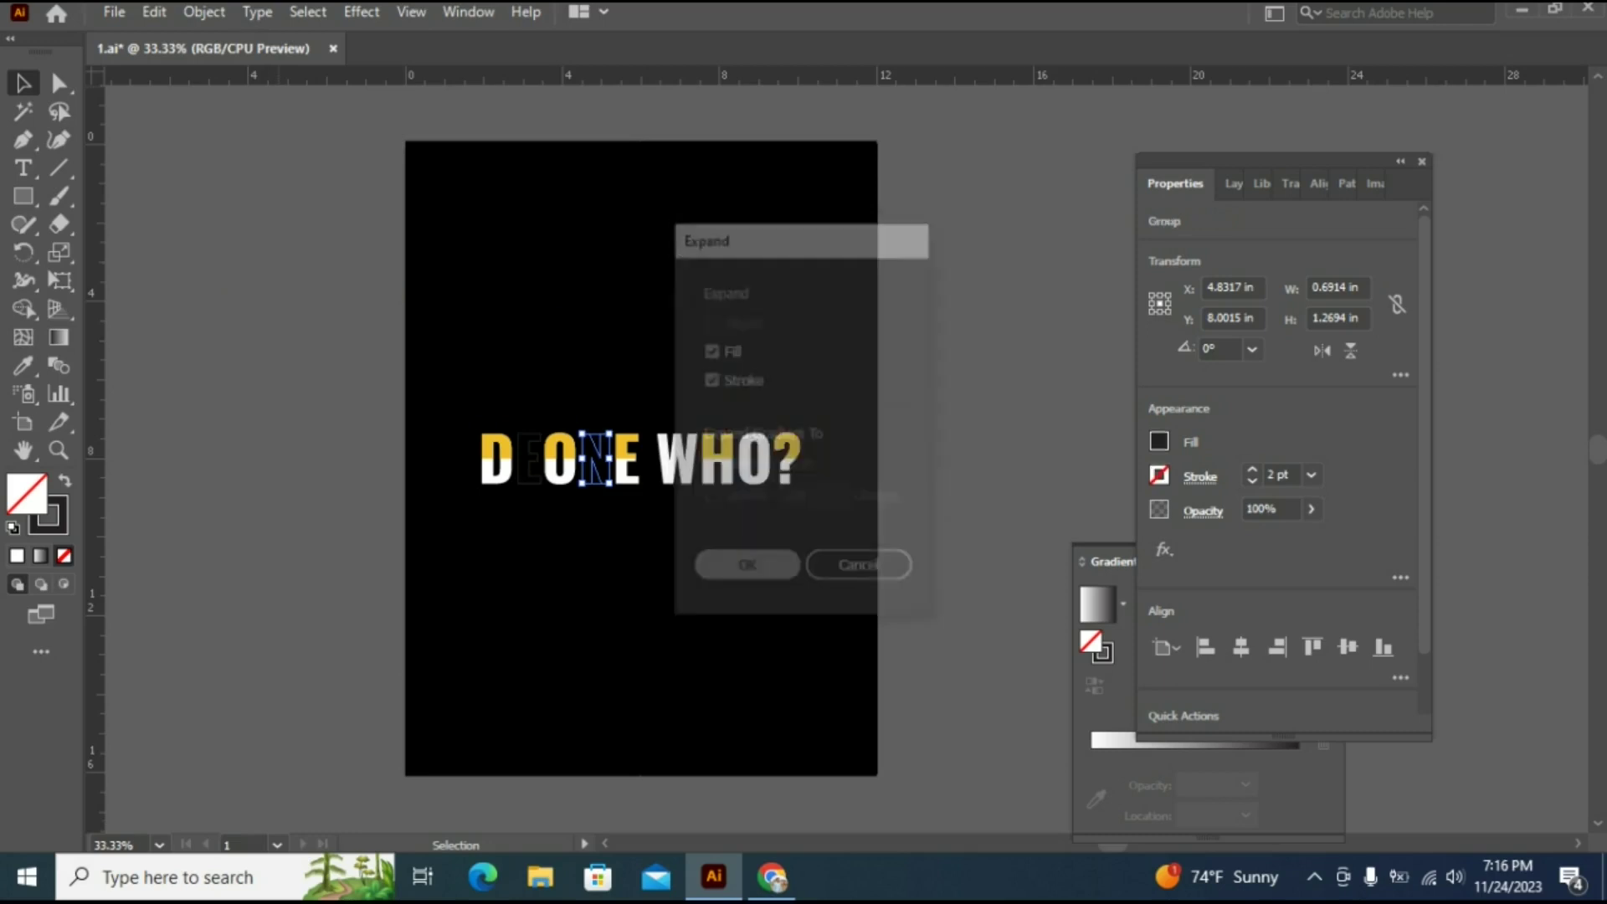
# Turn the W in WHO into an expanded outline with no fill and a 2 pt stroke.
pyautogui.click(678, 460)
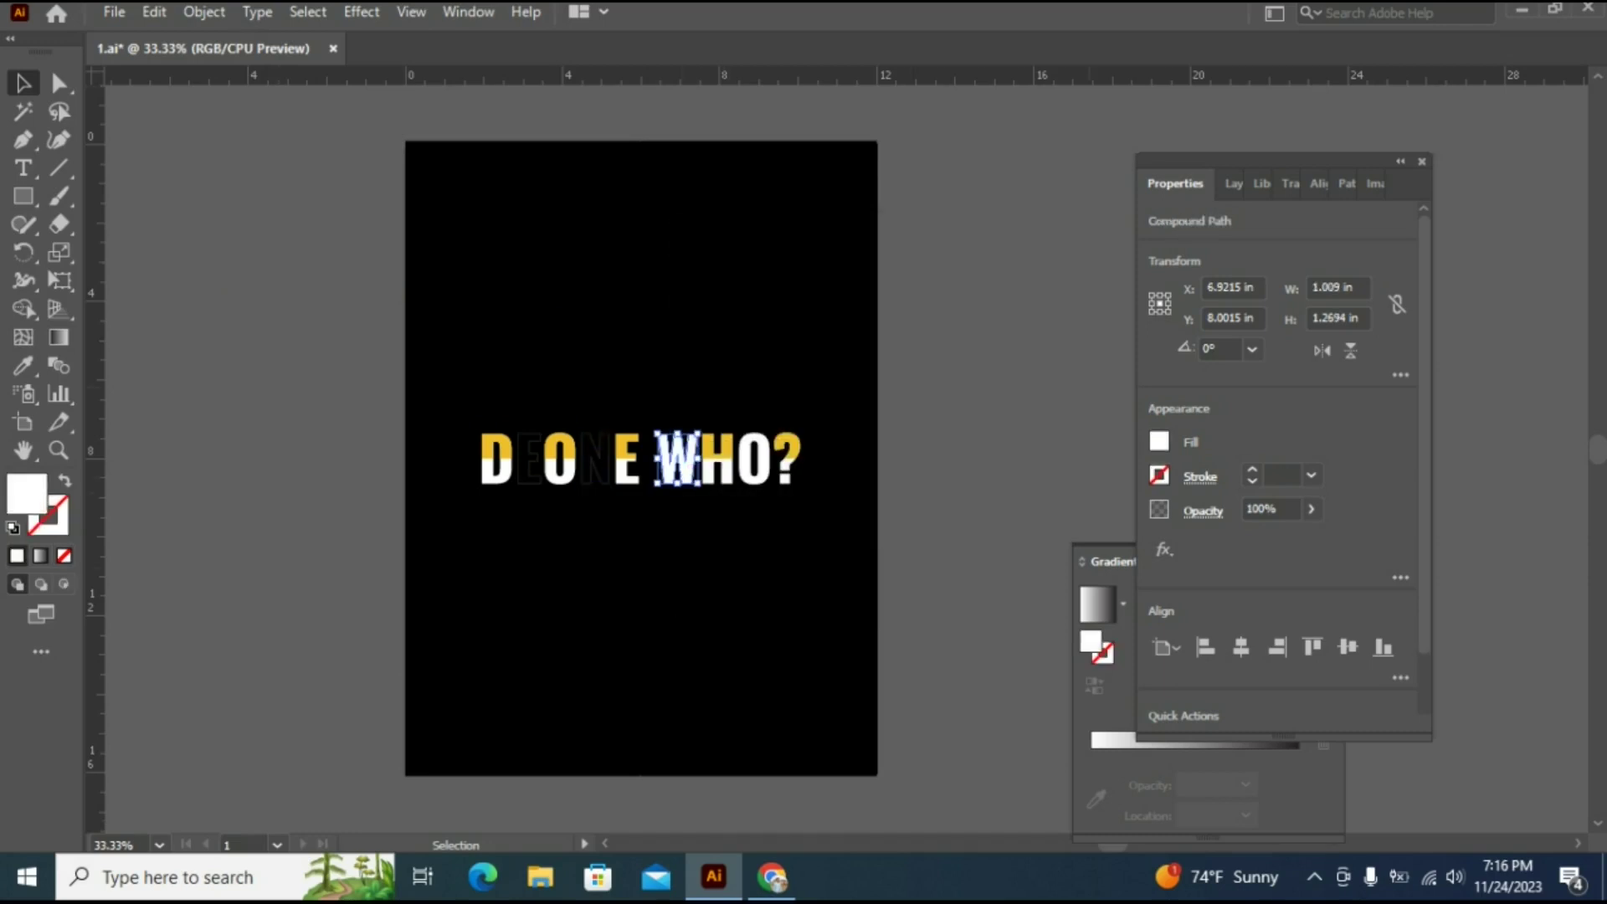
pyautogui.click(1160, 441)
pyautogui.click(903, 524)
pyautogui.click(1311, 475)
pyautogui.click(1311, 475)
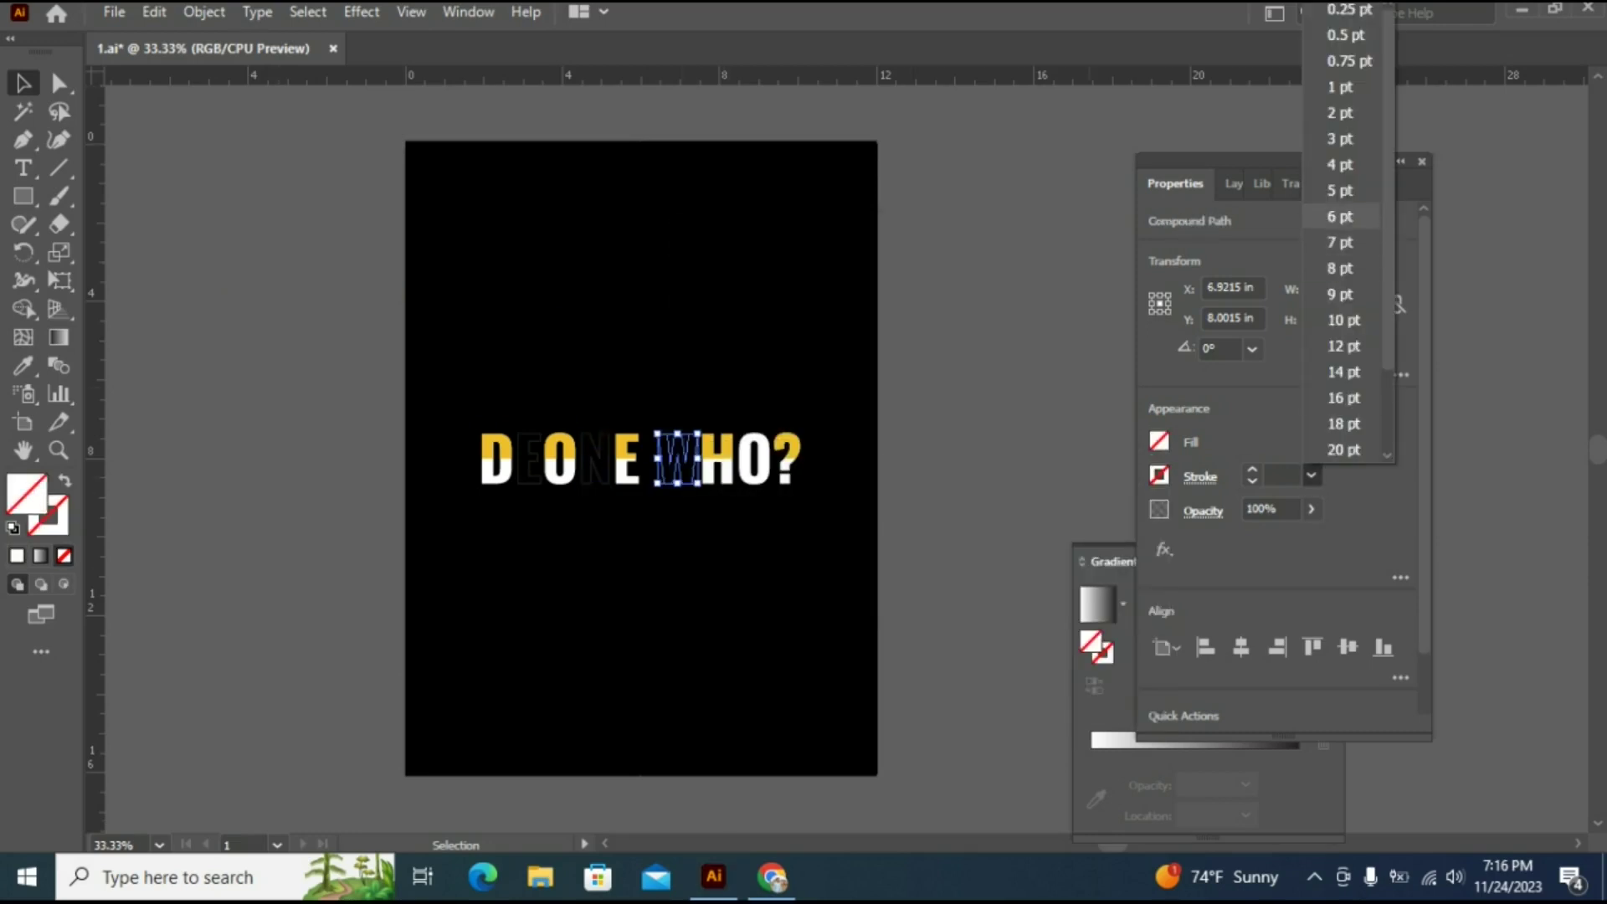
pyautogui.click(1340, 112)
pyautogui.click(204, 12)
pyautogui.click(288, 277)
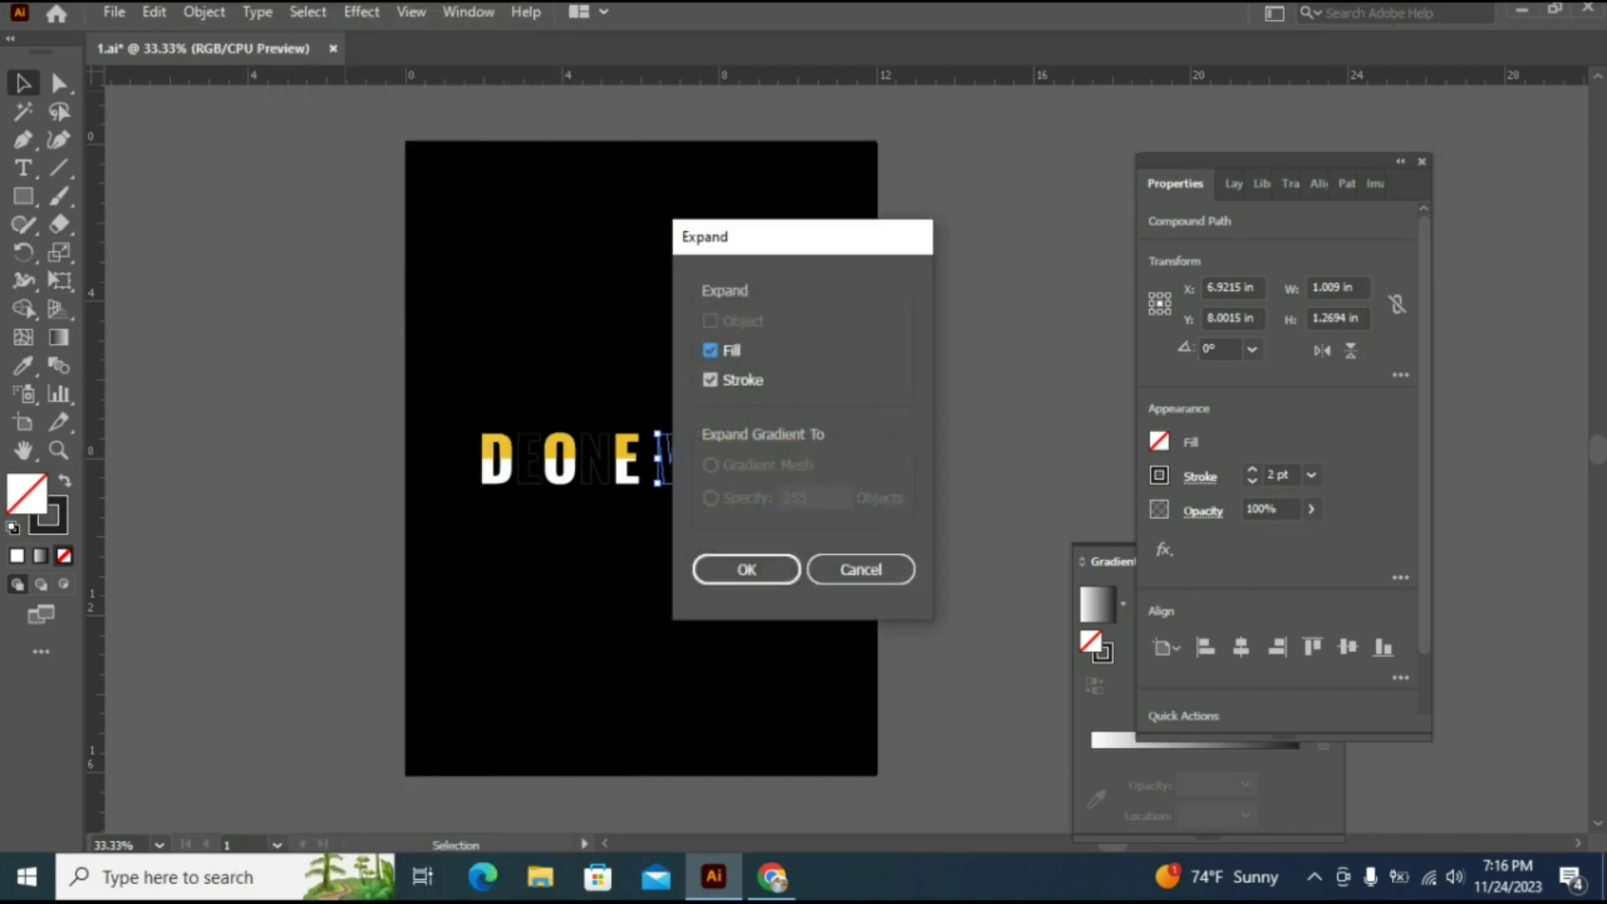
pyautogui.click(747, 570)
# Give the O in WHO no fill and a 2 pt stroke, and try to expand it.
pyautogui.click(763, 461)
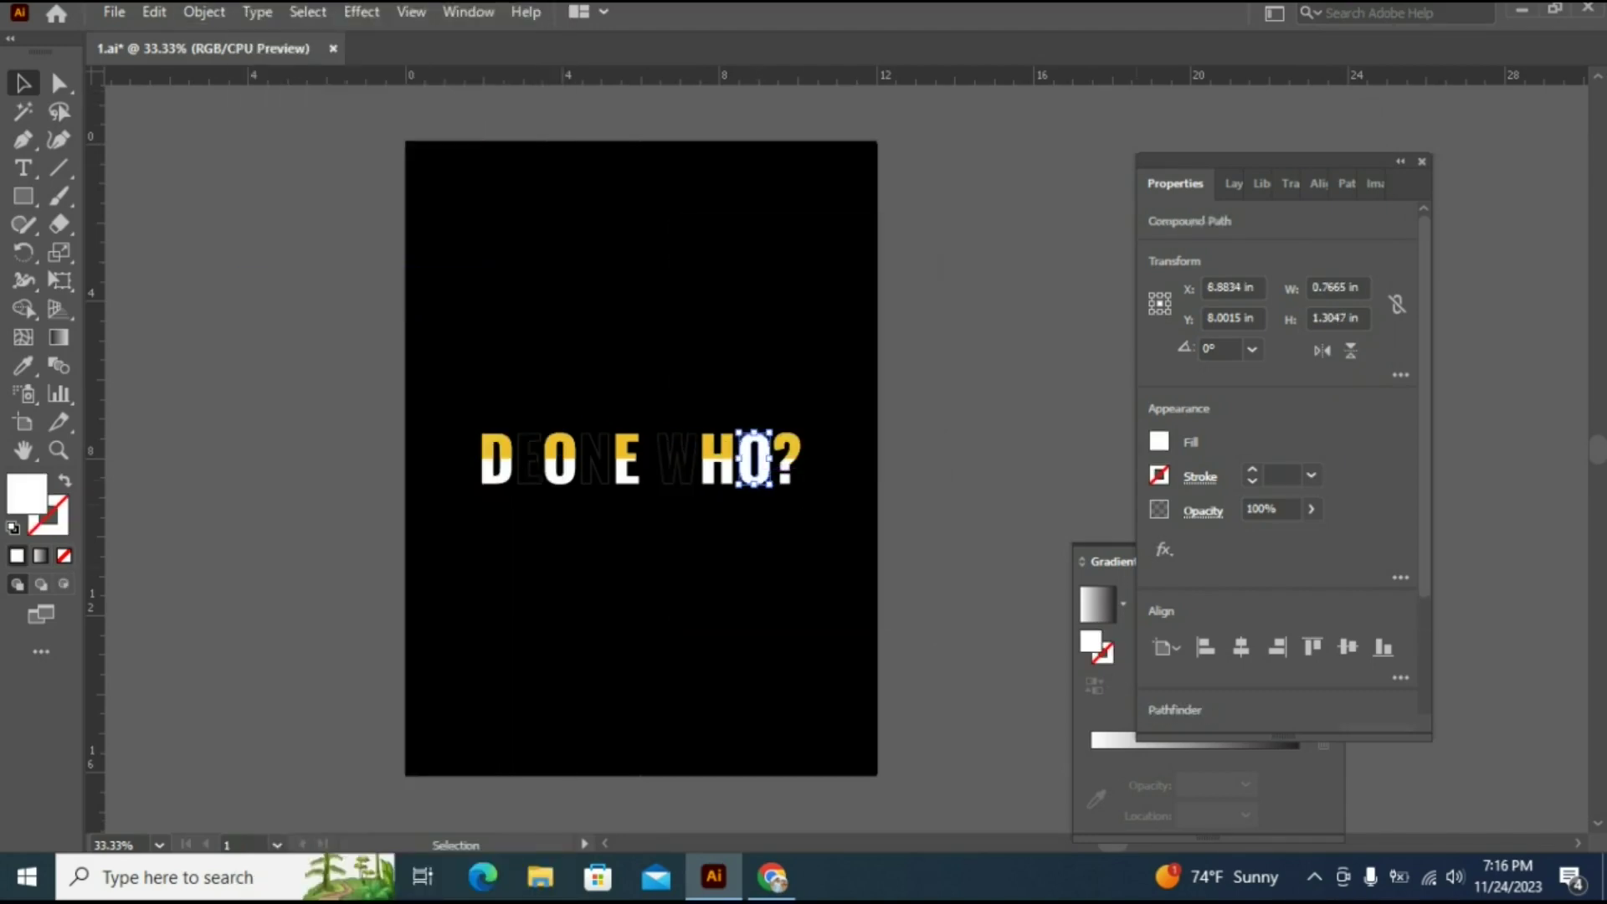
pyautogui.click(1160, 441)
pyautogui.click(903, 524)
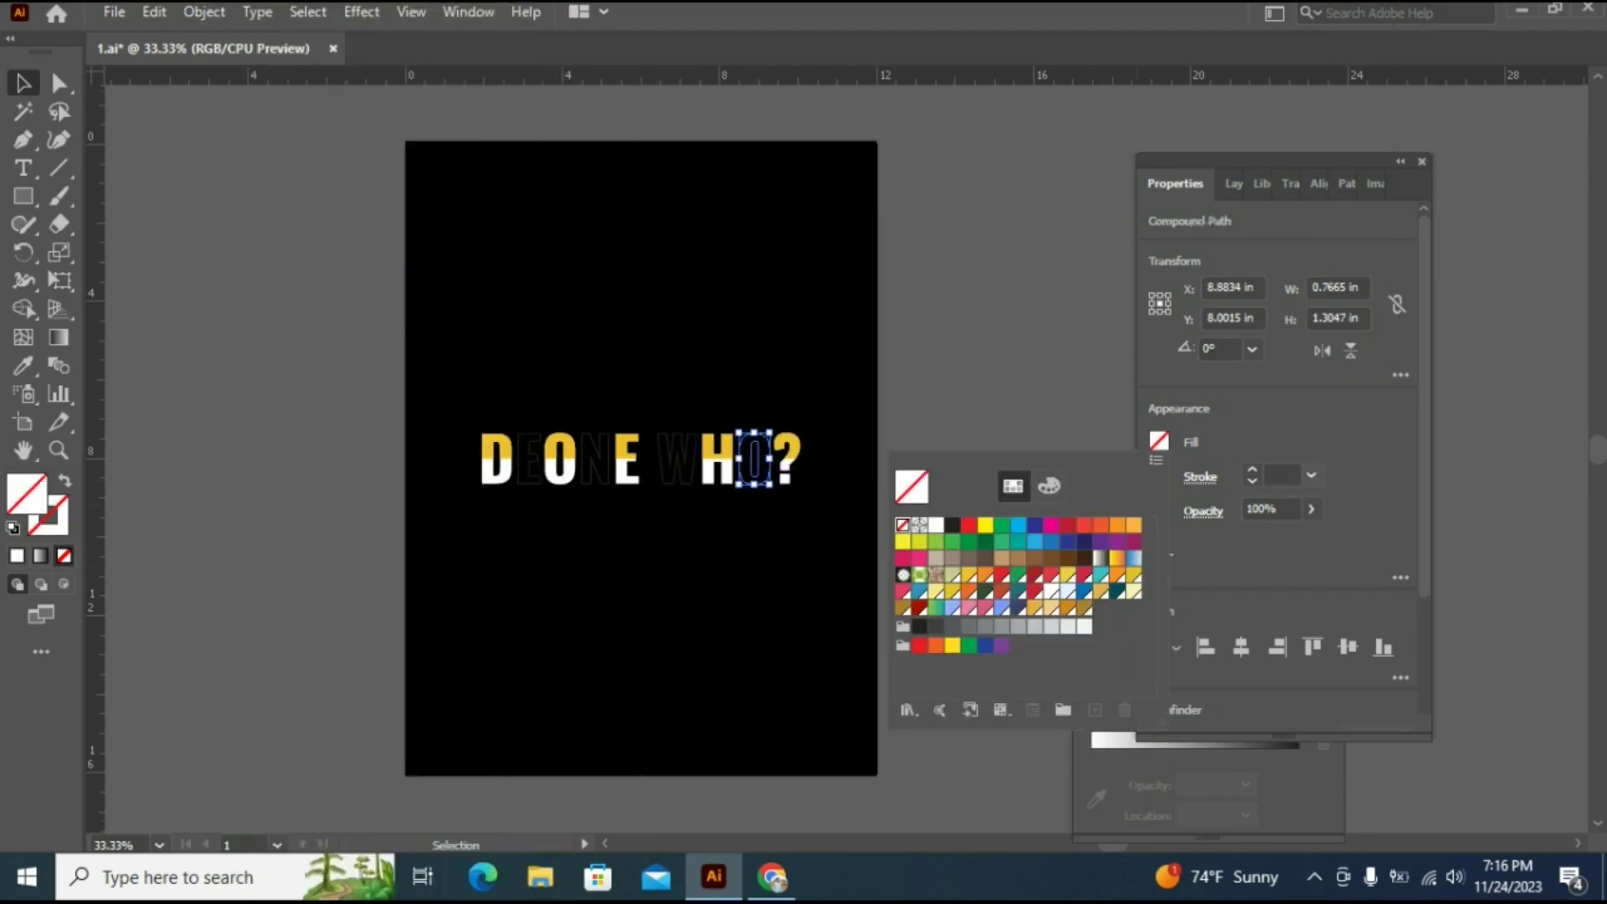
pyautogui.click(1311, 475)
pyautogui.click(1311, 475)
pyautogui.click(1340, 112)
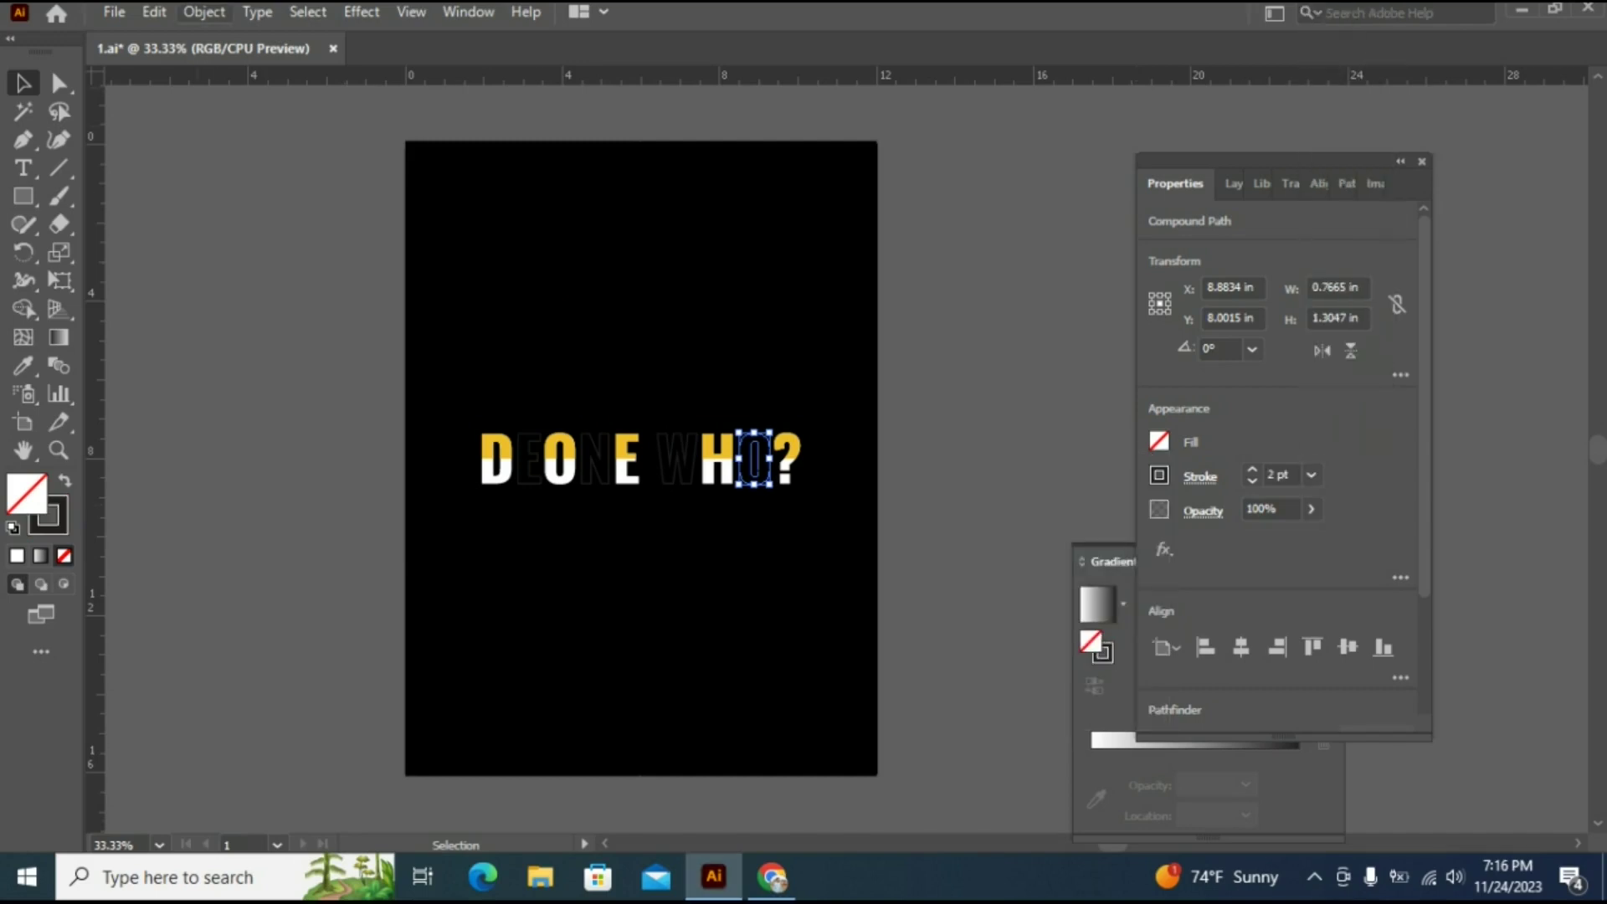
pyautogui.click(205, 11)
pyautogui.click(301, 276)
pyautogui.click(747, 569)
pyautogui.click(981, 468)
# Recolor the outlined first E in DEONE white by sampling the lower half of the D with the Eyedropper.
pyautogui.click(531, 459)
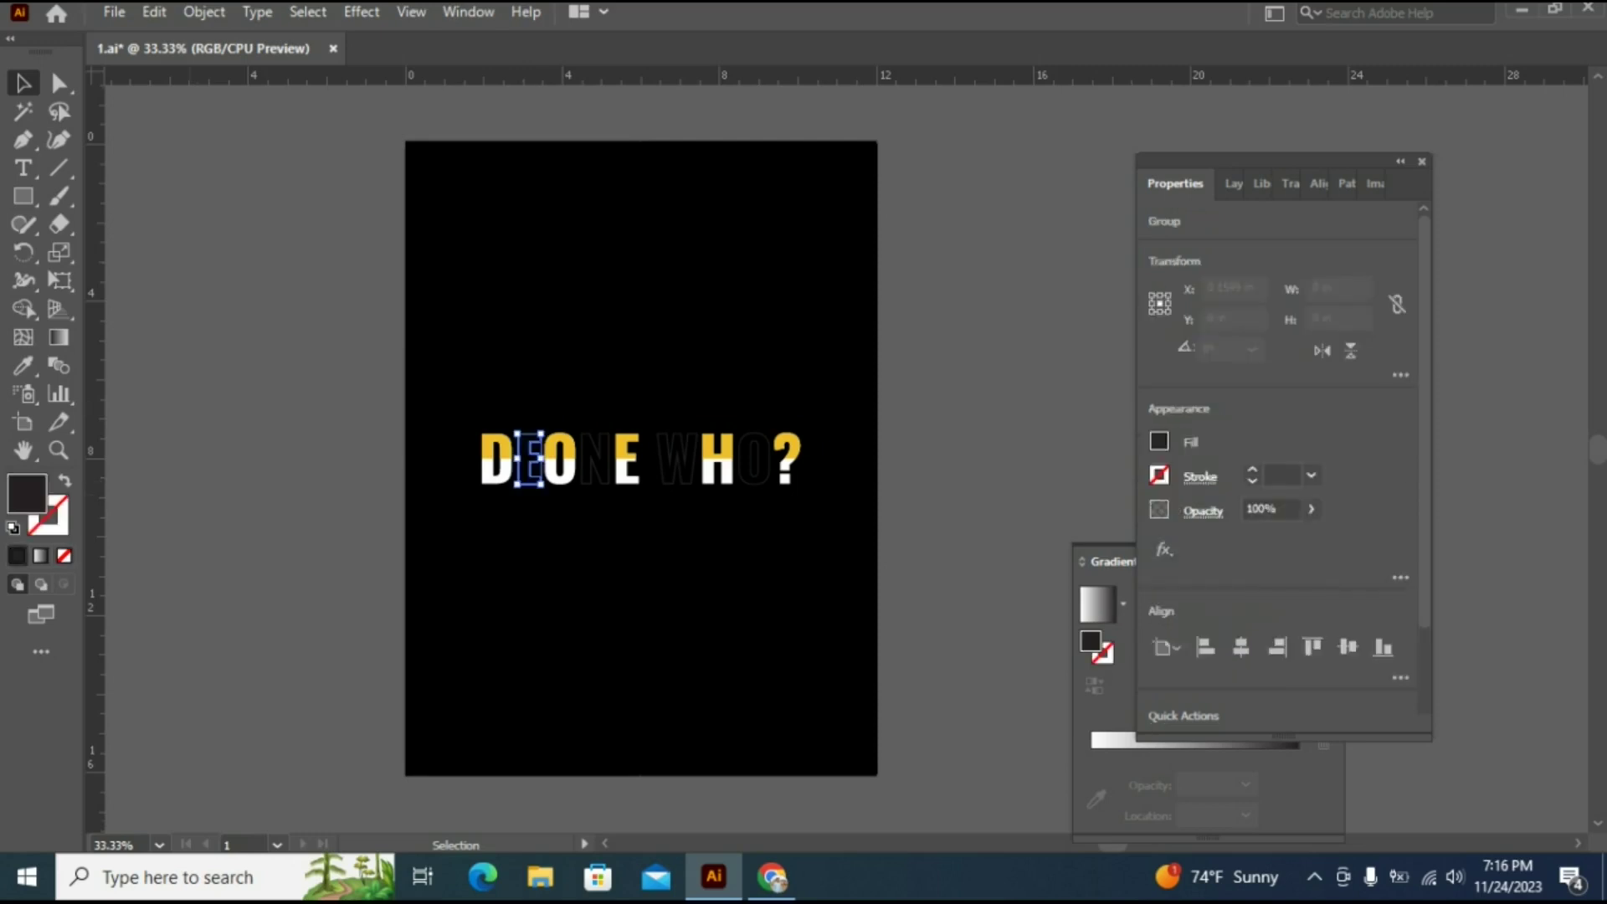
pyautogui.press('i')
pyautogui.click(487, 472)
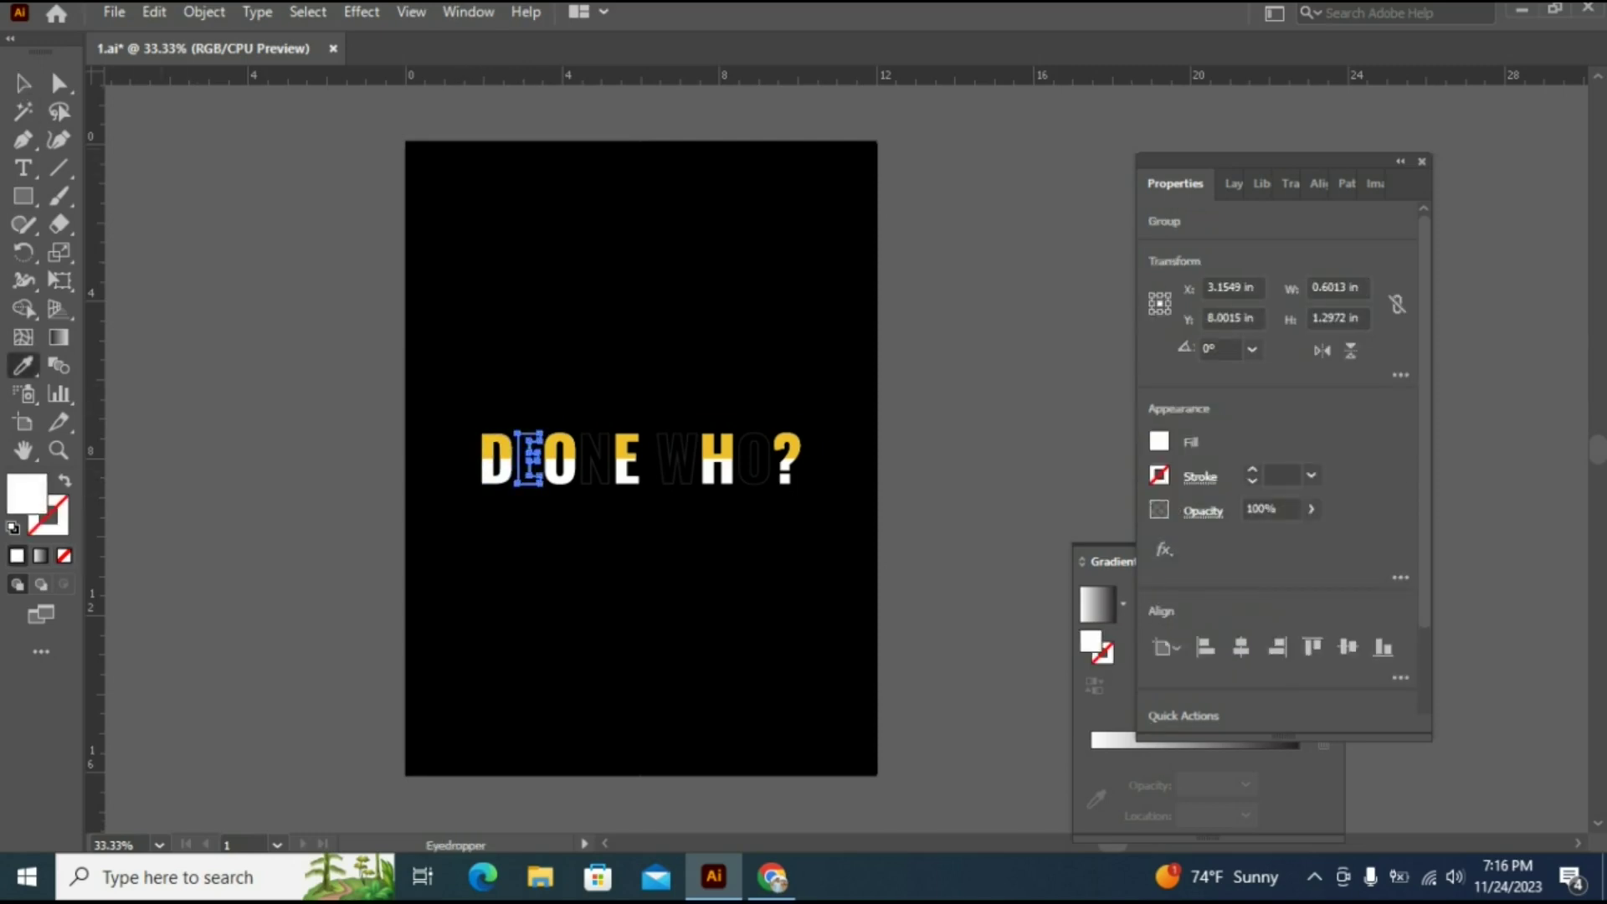
pyautogui.press('v')
pyautogui.click(982, 469)
# Recolor the outlined N in DEONE white by sampling the lower half of the D.
pyautogui.moveTo(593, 392); pyautogui.dragTo(594, 586)
pyautogui.press('i')
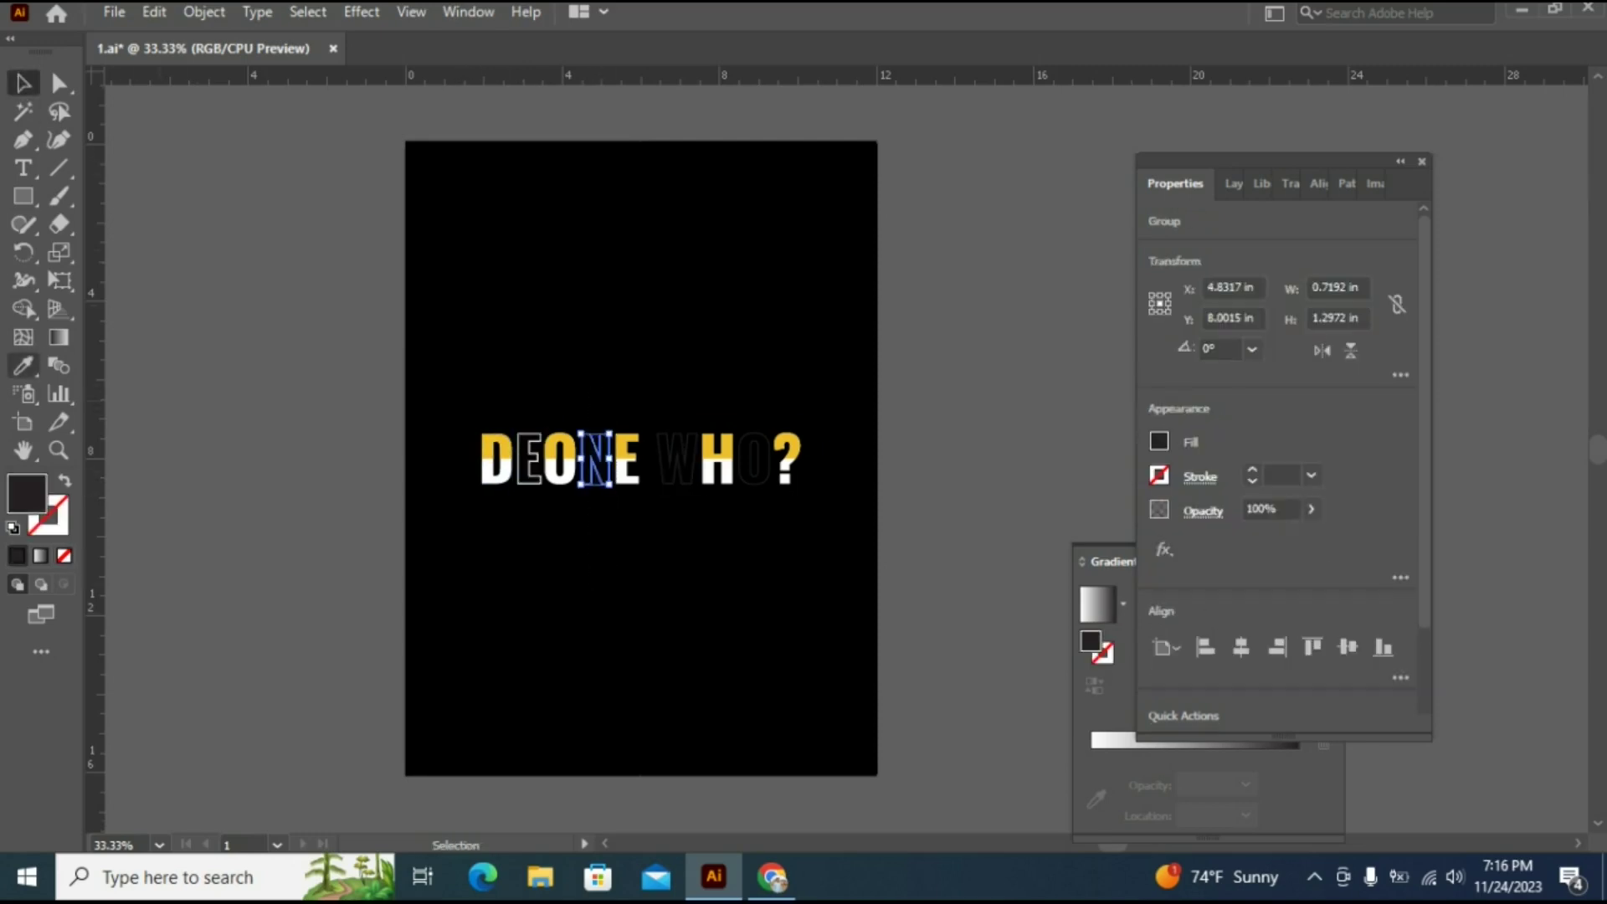
pyautogui.click(494, 472)
pyautogui.click(24, 83)
pyautogui.click(285, 327)
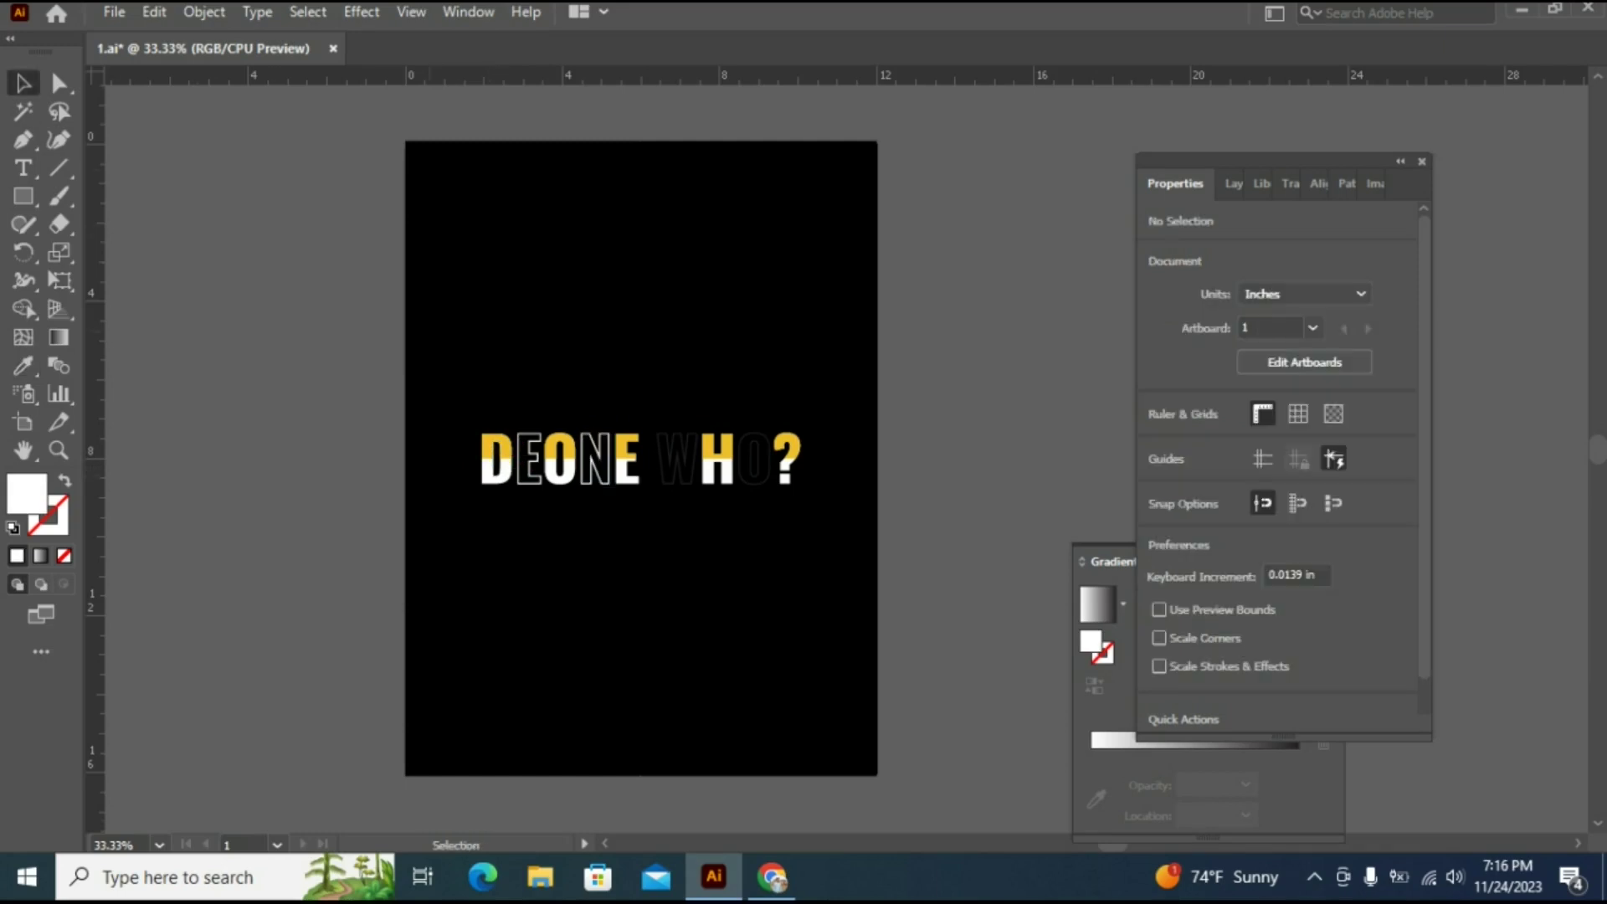
# Recolor the outlined W in WHO white by sampling the white N outline.
pyautogui.moveTo(649, 386); pyautogui.dragTo(667, 482)
pyautogui.click(23, 366)
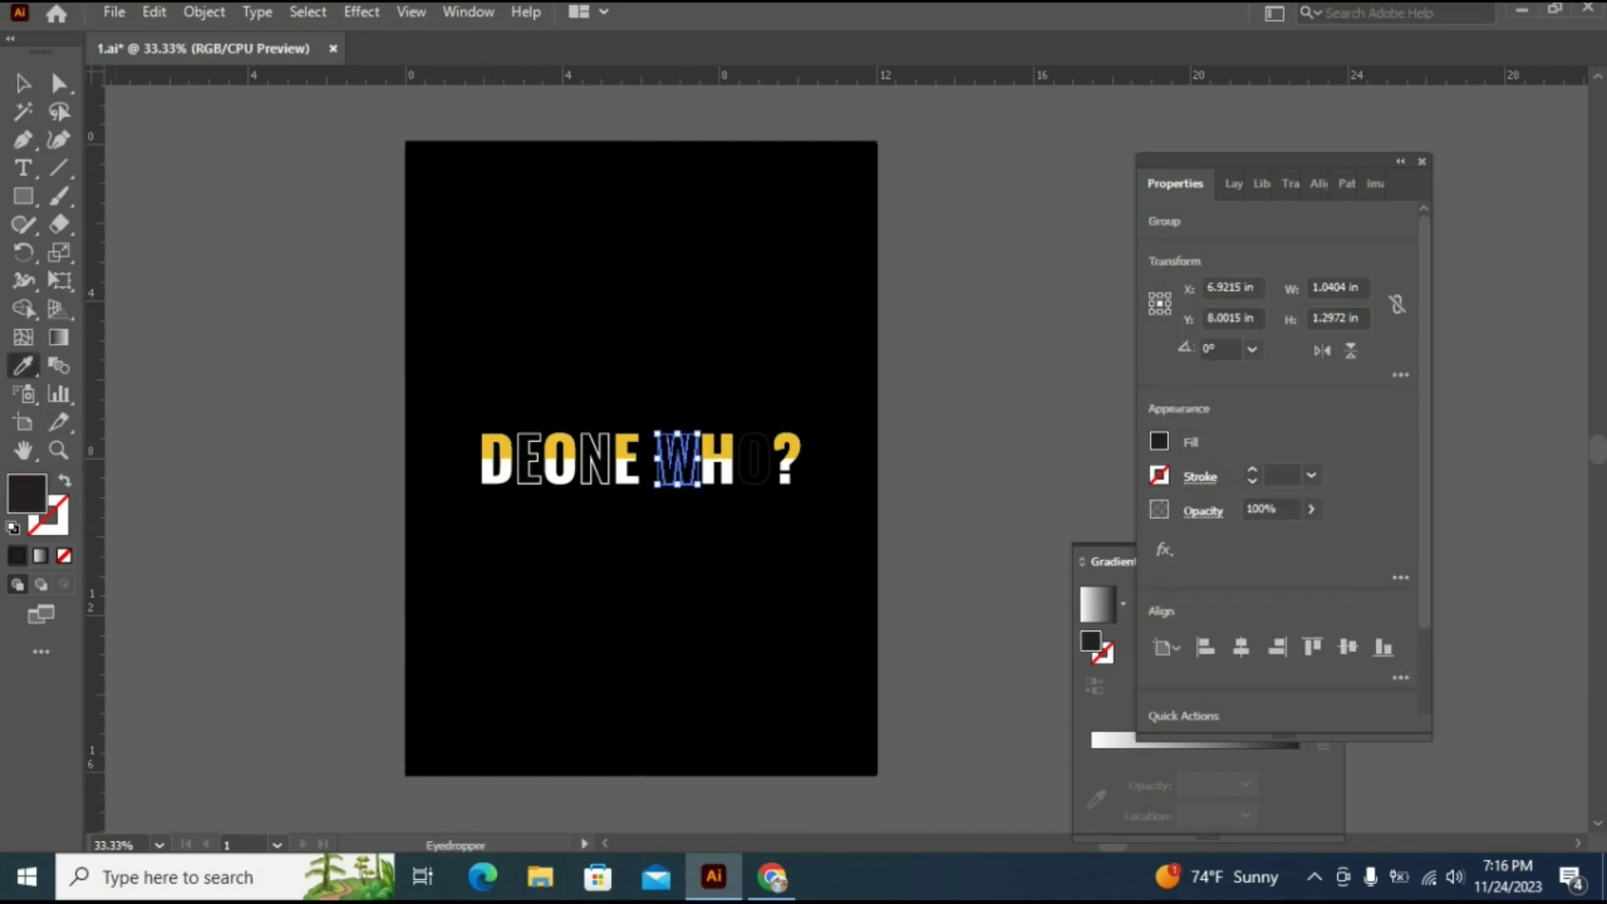
pyautogui.click(593, 466)
pyautogui.click(23, 83)
pyautogui.click(133, 155)
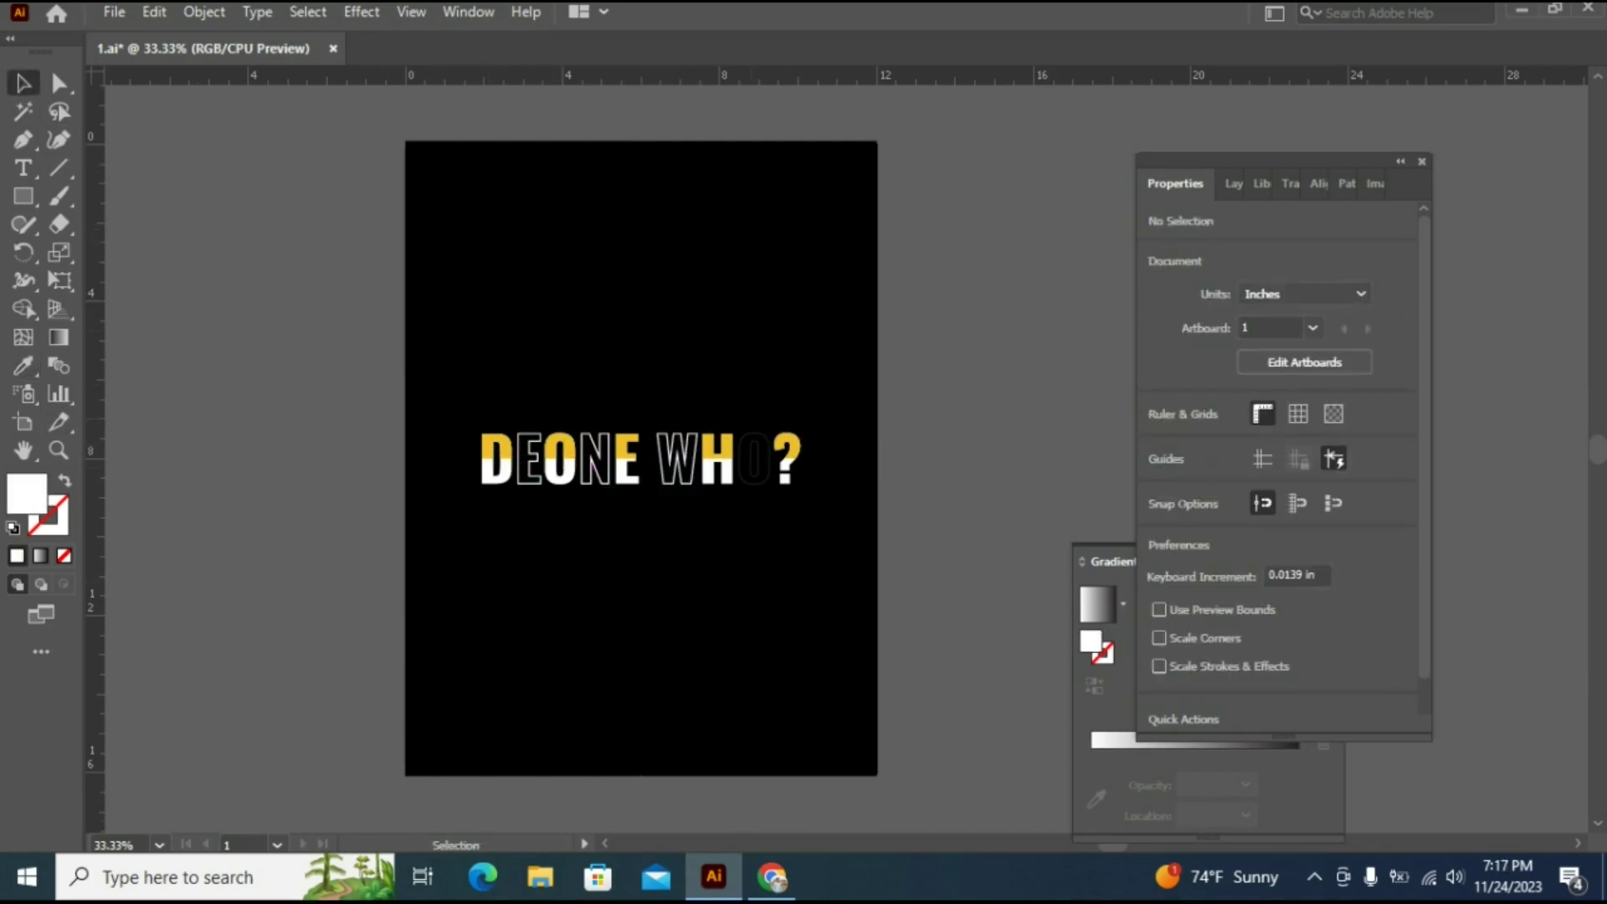
# Try to recolor the outlined O in WHO white by sampling the lower half of the D.
pyautogui.click(753, 459)
pyautogui.press('i')
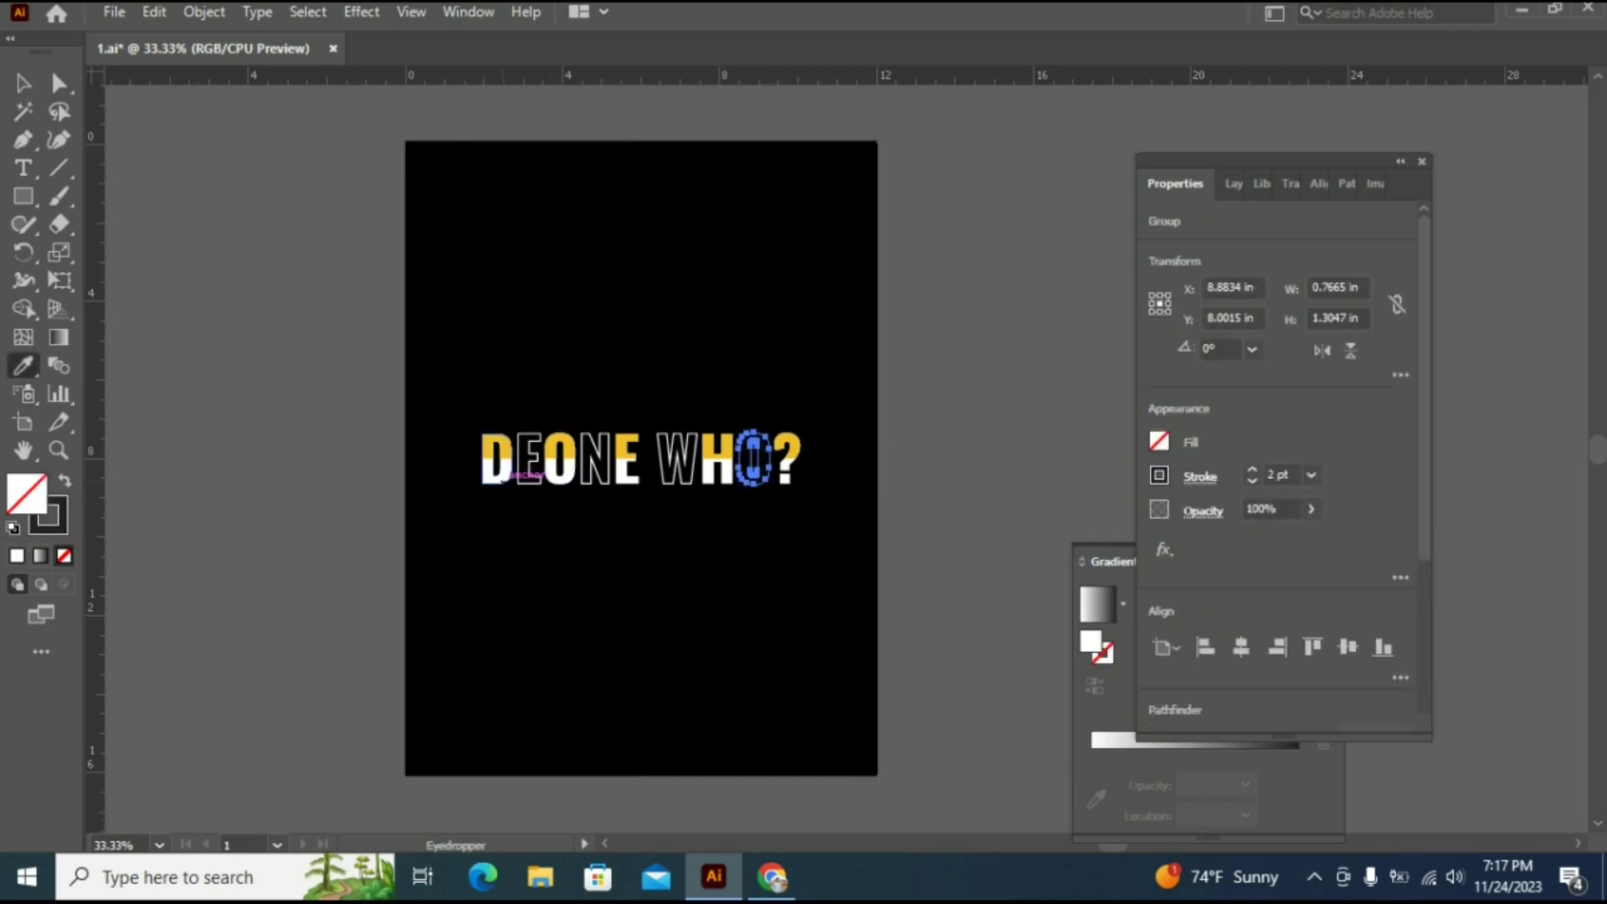
pyautogui.click(506, 474)
pyautogui.press('v')
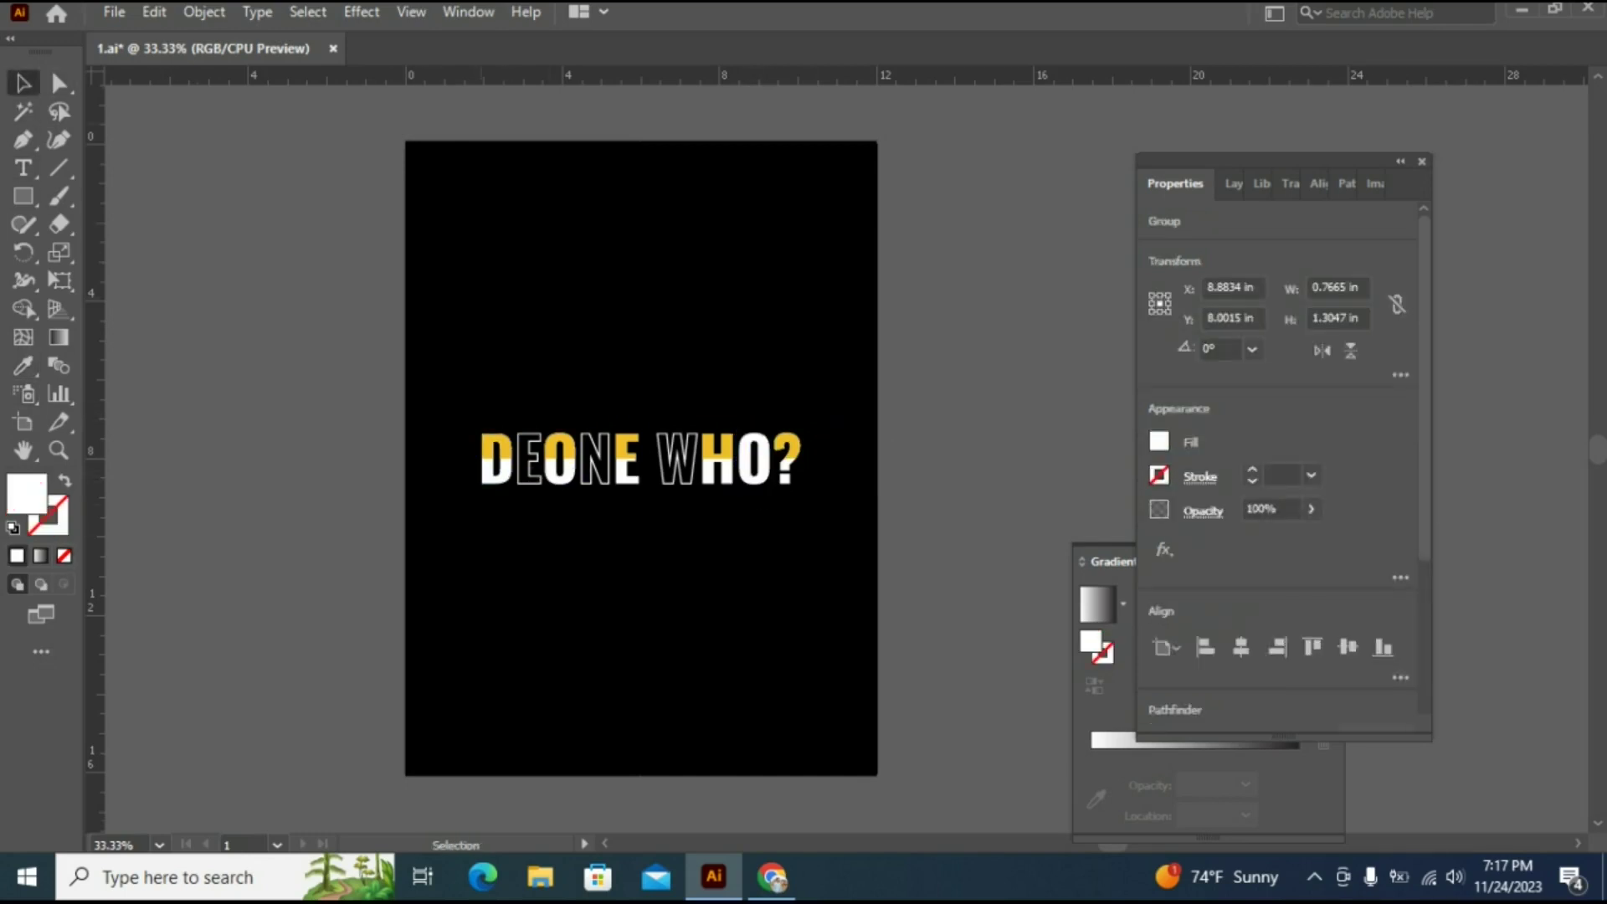
pyautogui.moveTo(351, 324); pyautogui.dragTo(862, 557)
pyautogui.click(23, 308)
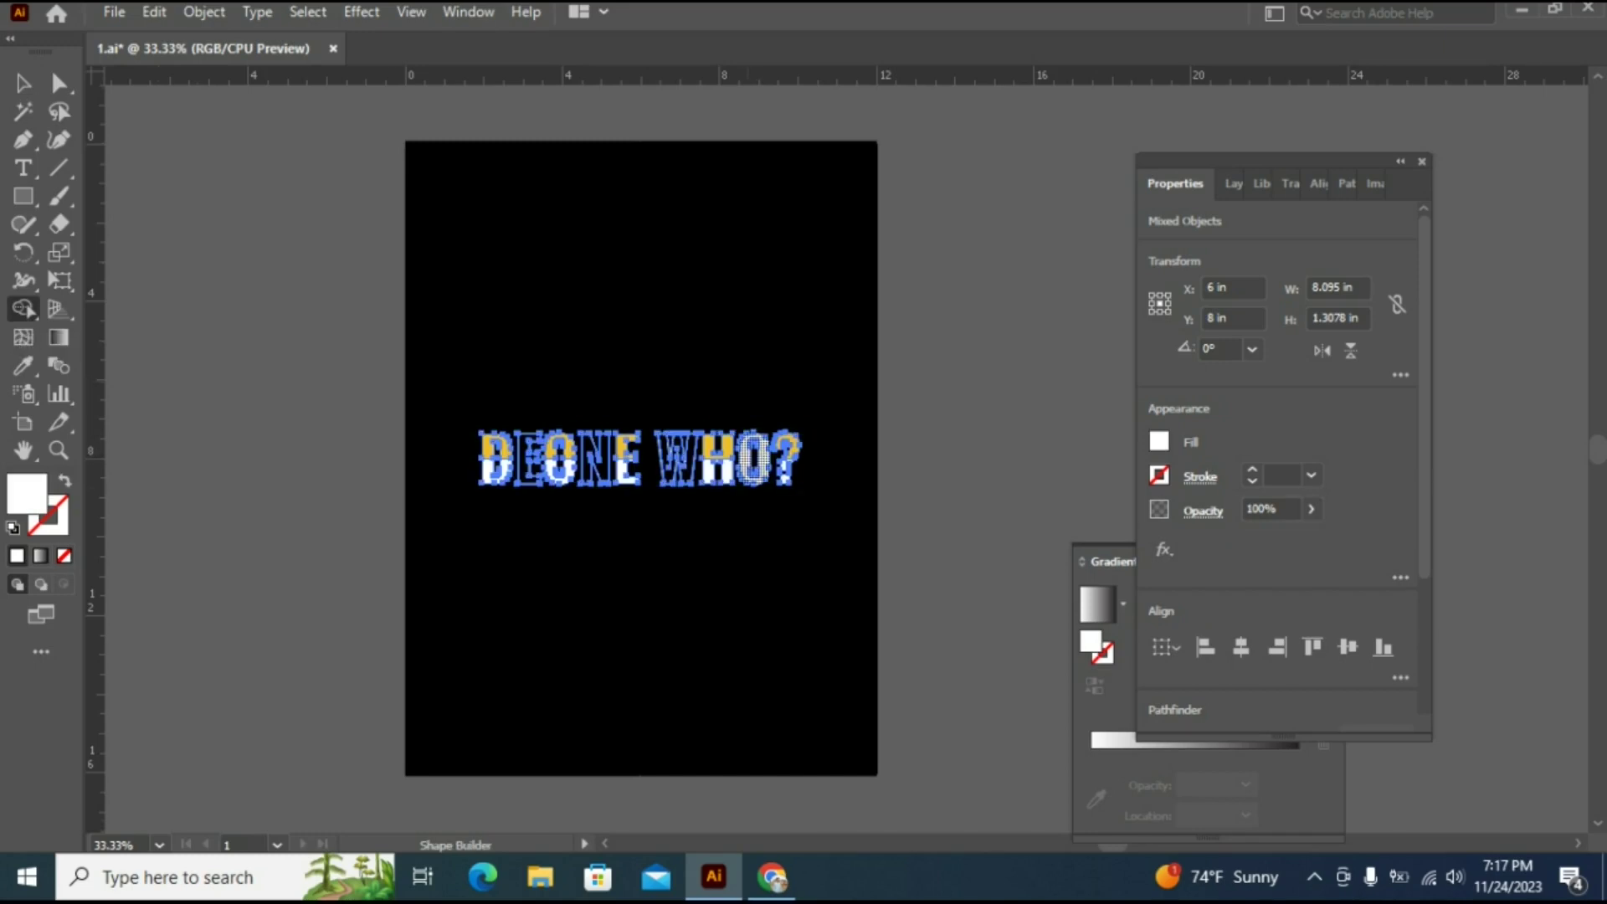
pyautogui.press('v')
pyautogui.click(921, 532)
# Remove the white fill of the O in WHO, apply a 2 pt stroke and expand its fill and stroke.
pyautogui.click(765, 463)
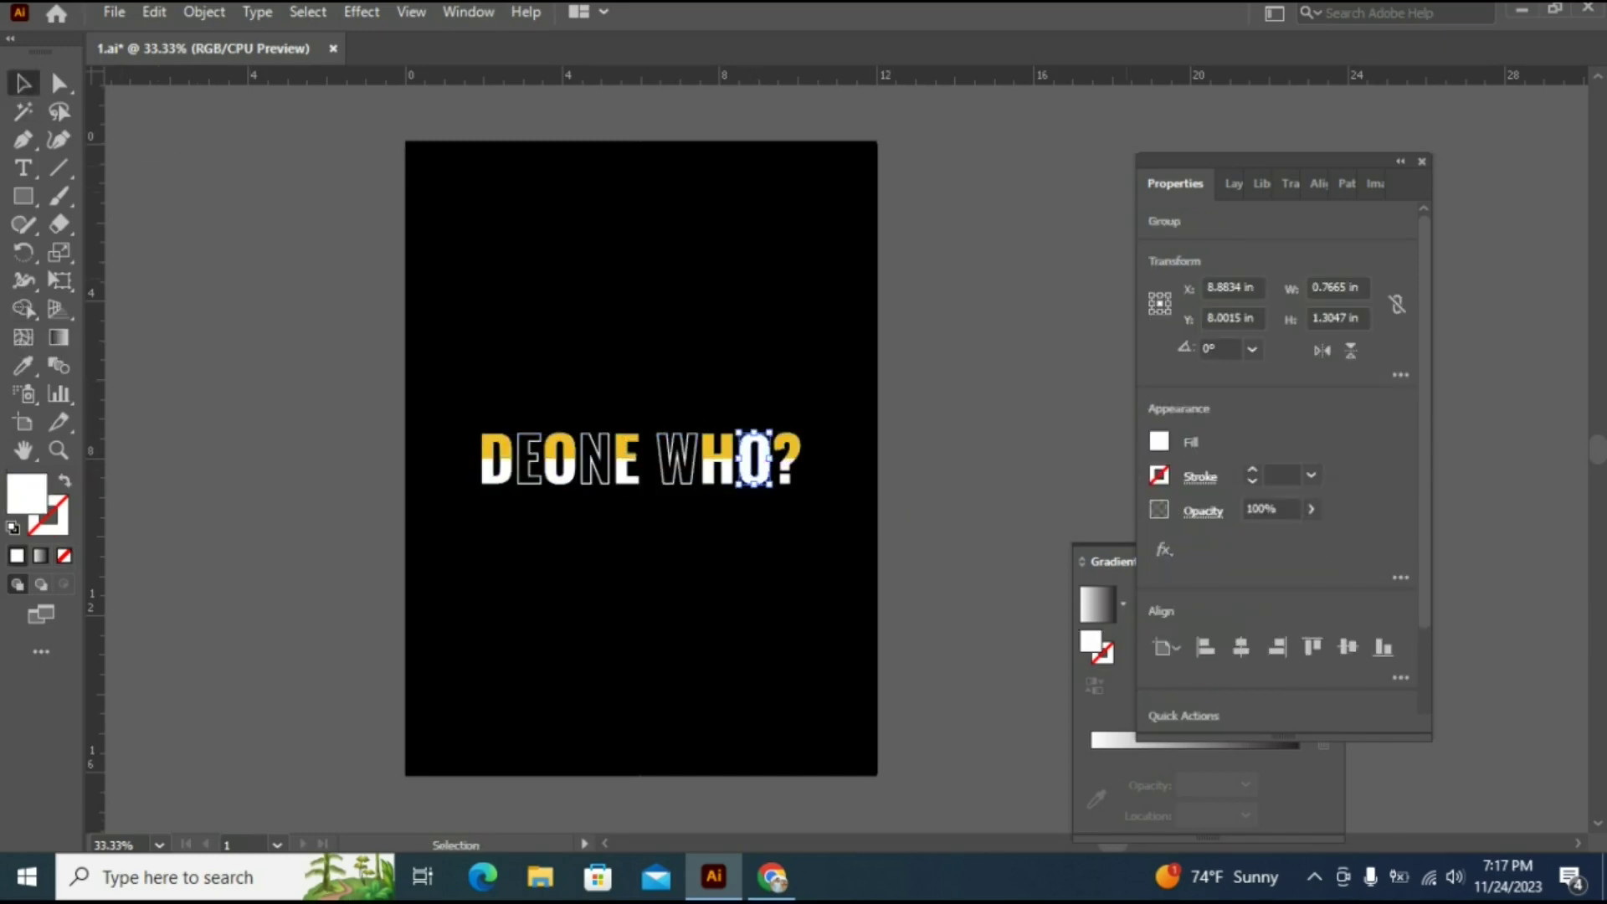
pyautogui.click(1160, 442)
pyautogui.click(907, 525)
pyautogui.click(1312, 475)
pyautogui.click(1344, 138)
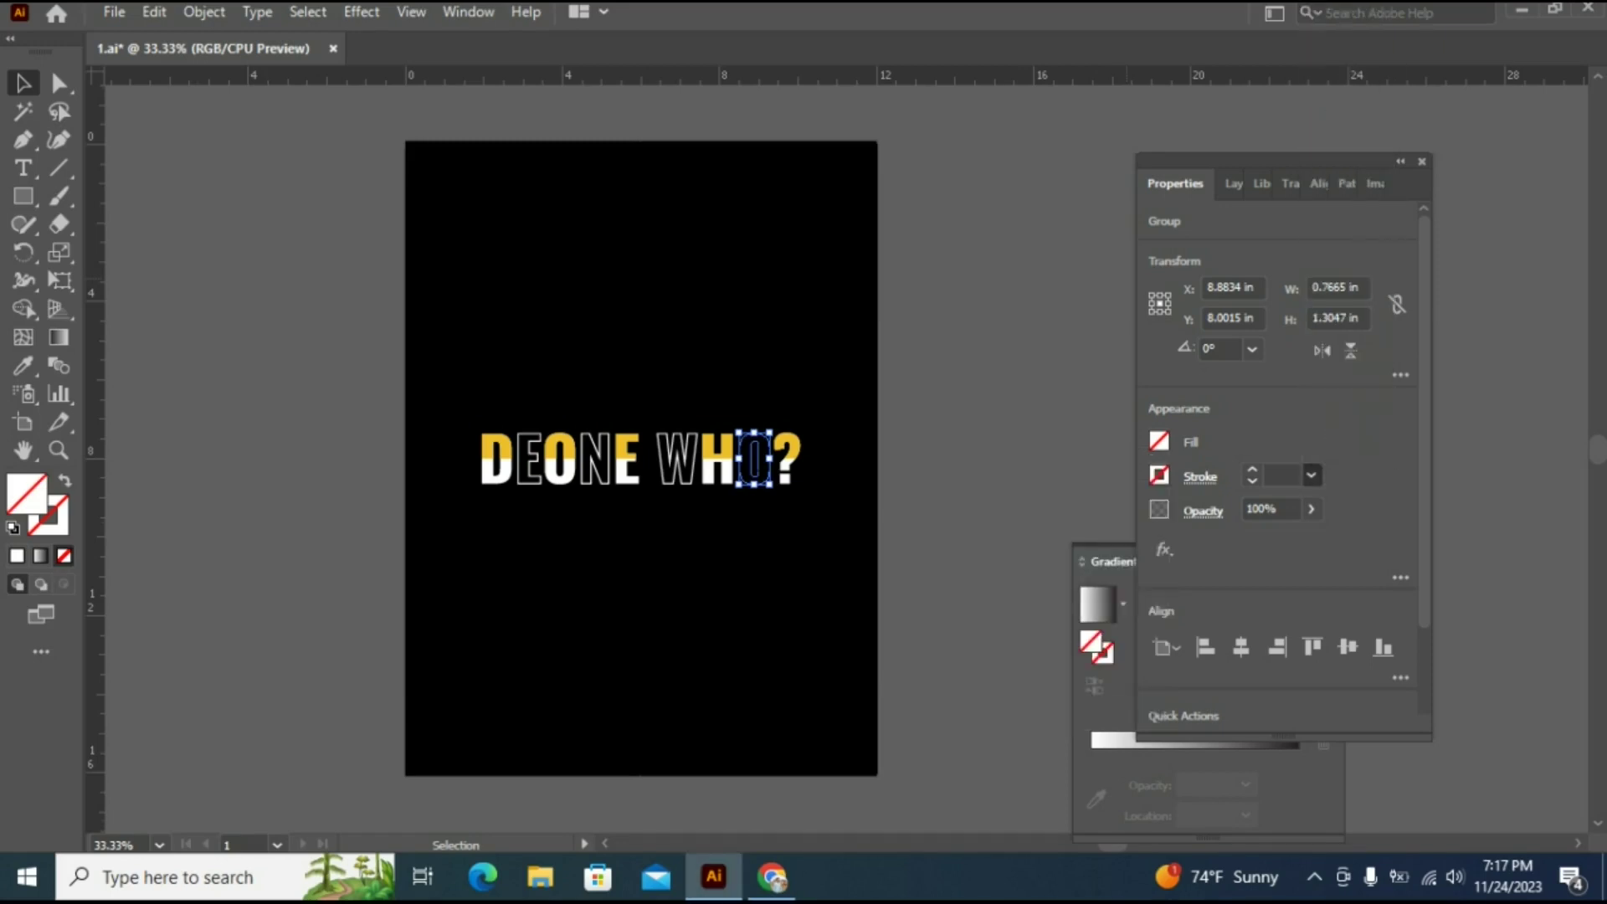
pyautogui.click(204, 12)
pyautogui.click(303, 281)
pyautogui.click(747, 570)
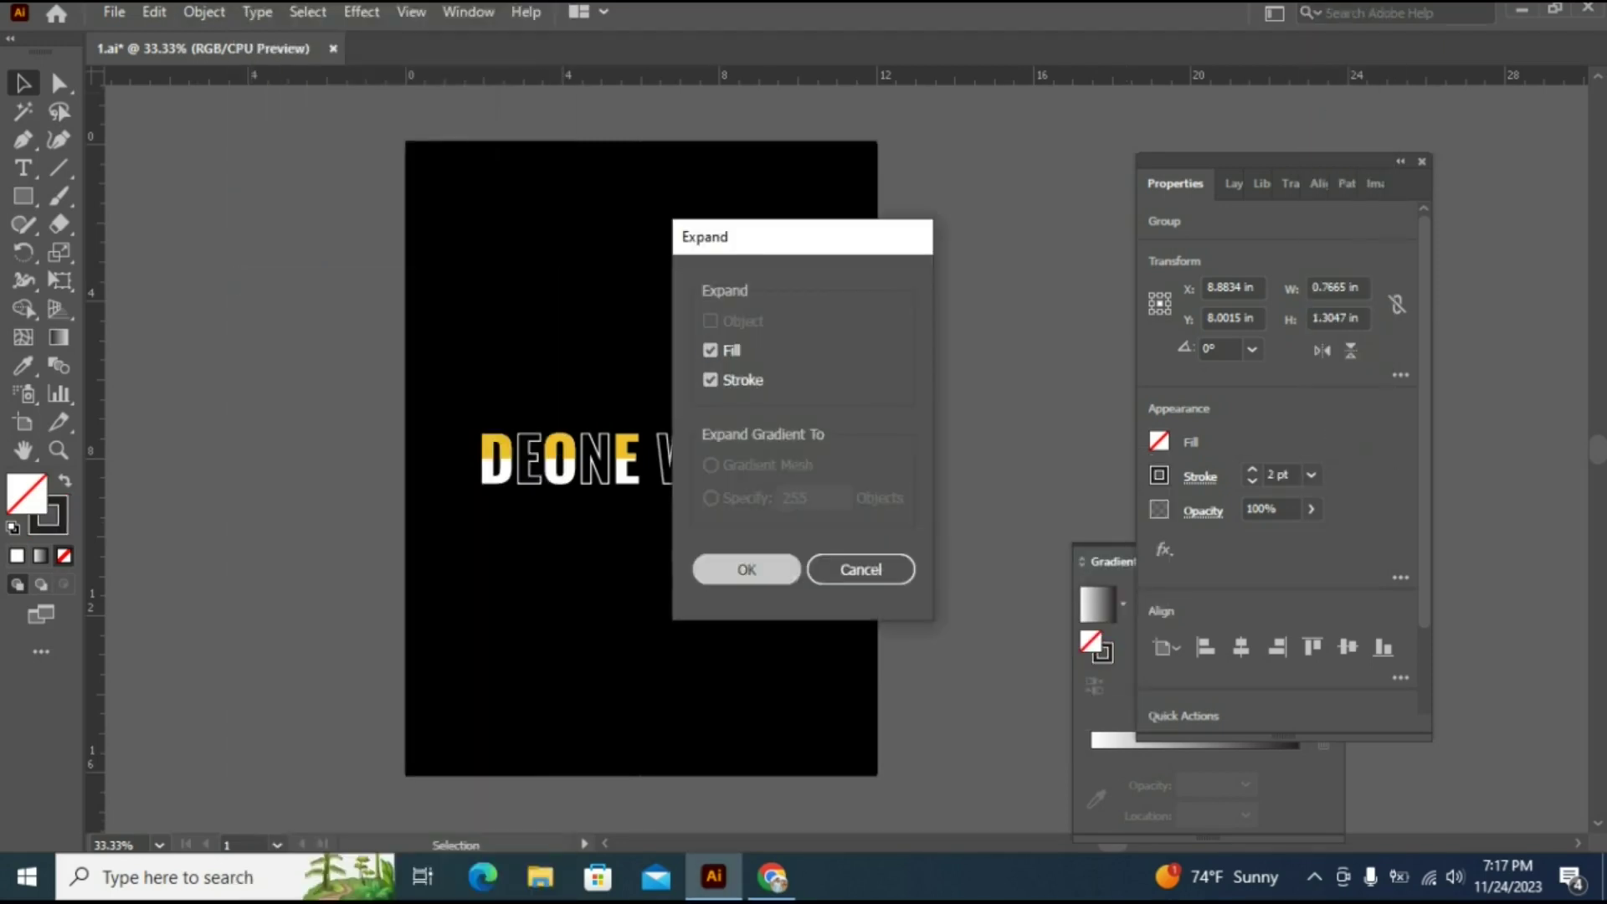
pyautogui.click(747, 569)
# Recolor the expanded O outline in WHO white by sampling the N outline with the Eyedropper.
pyautogui.click(23, 366)
pyautogui.click(588, 465)
pyautogui.click(24, 83)
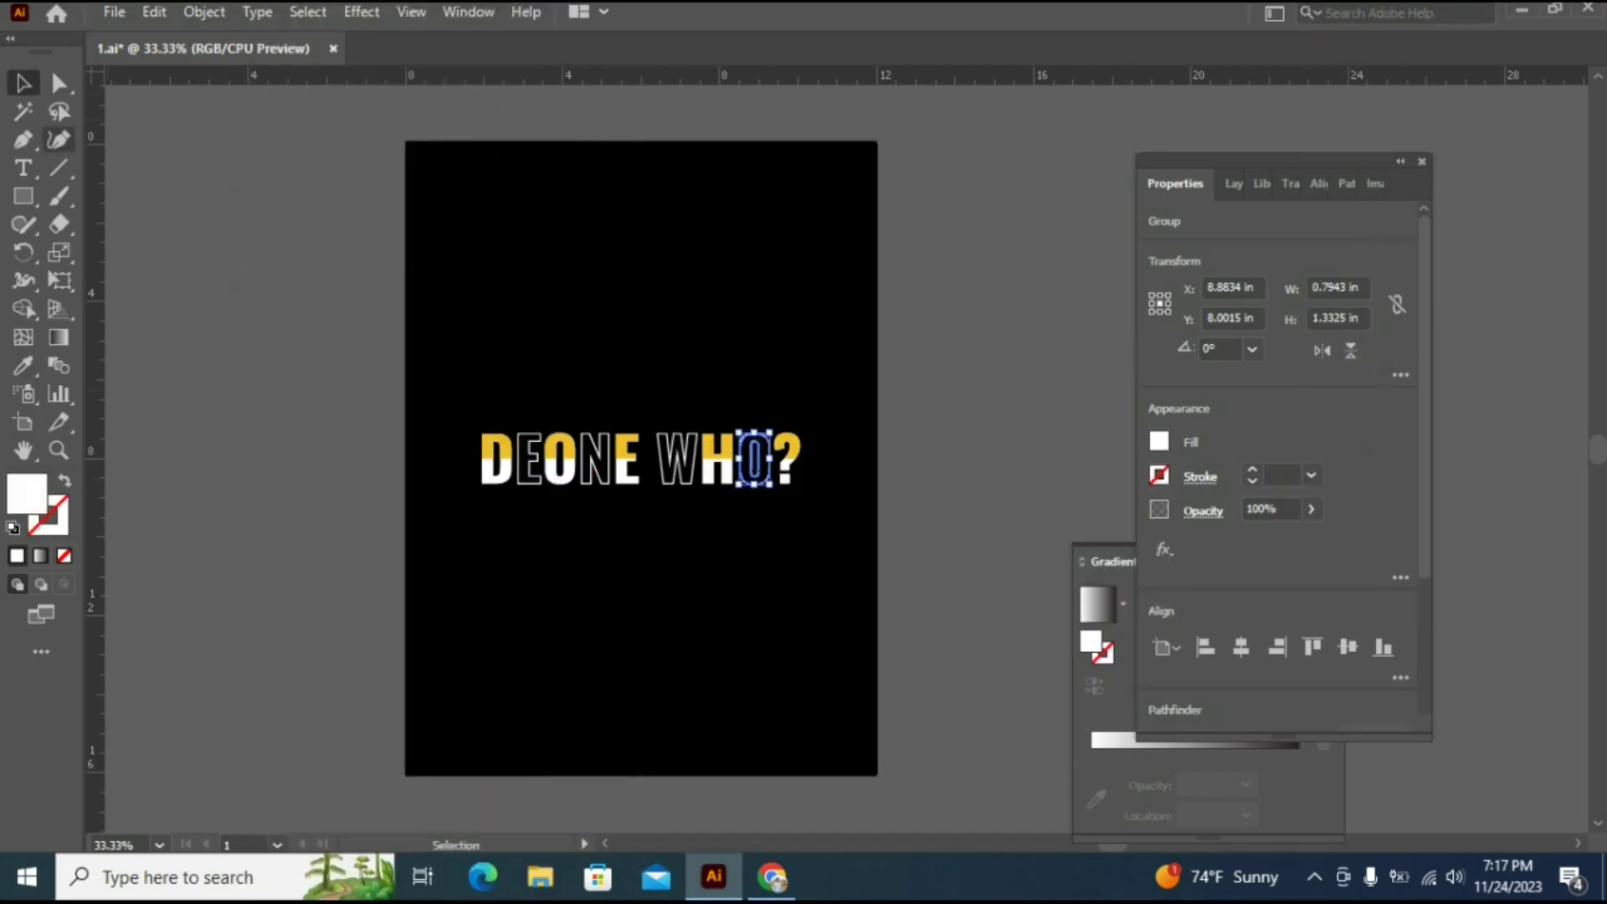
# Group all the DEONE WHO? lettering and centre it horizontally and vertically on the artboard.
pyautogui.moveTo(406, 372); pyautogui.dragTo(871, 569)
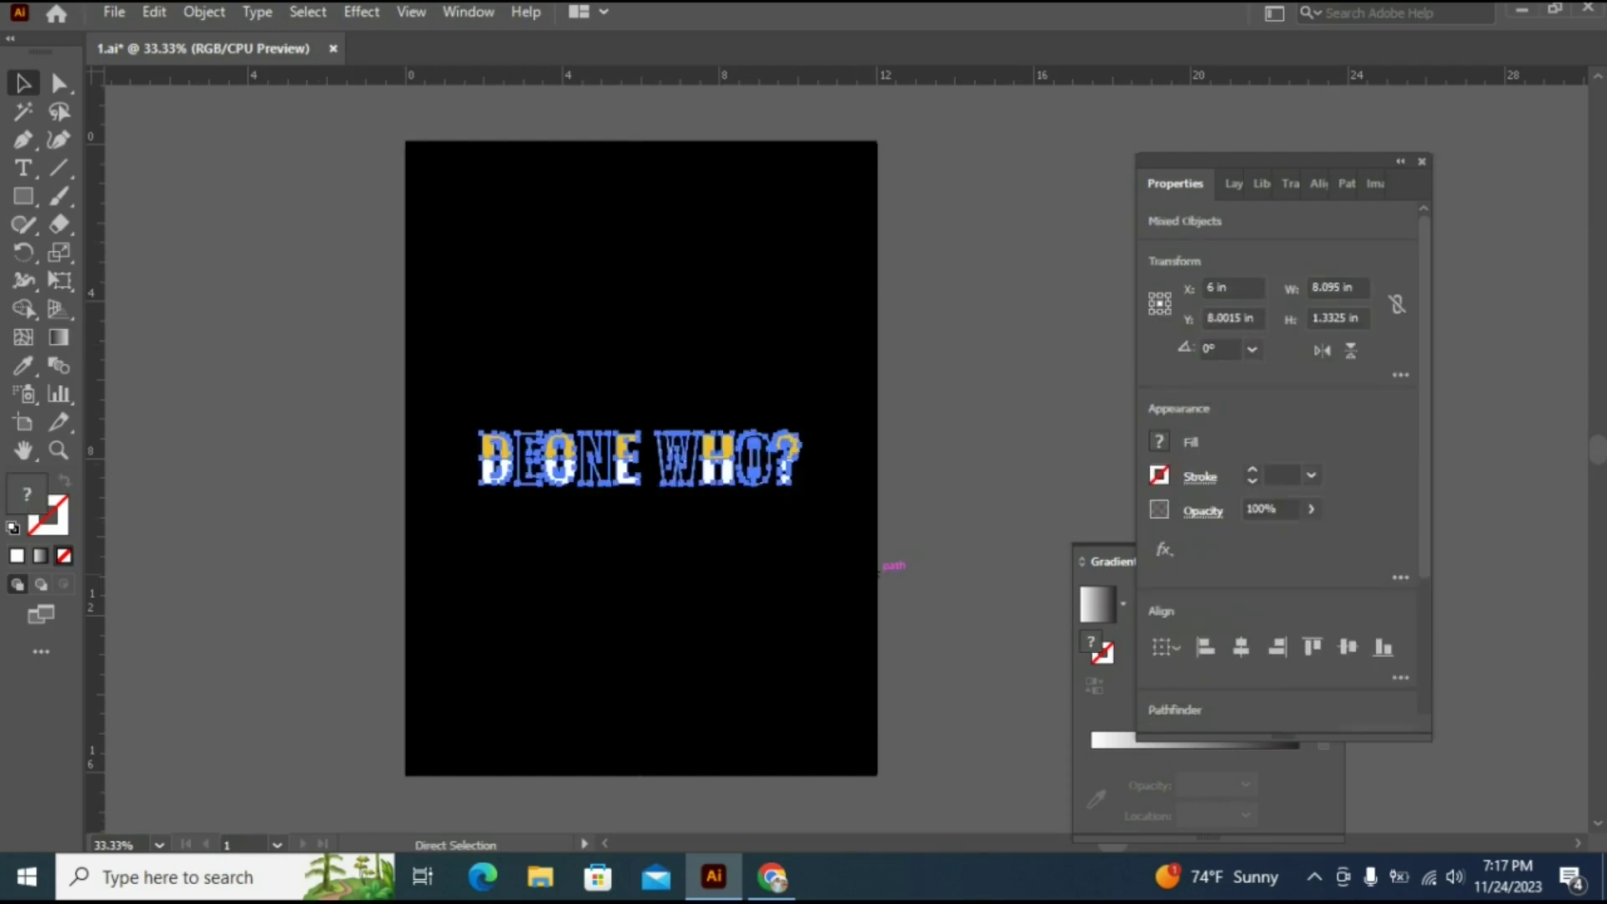
pyautogui.hotkey('ctrl', 'g')
pyautogui.click(1241, 647)
pyautogui.click(1348, 647)
pyautogui.click(1016, 575)
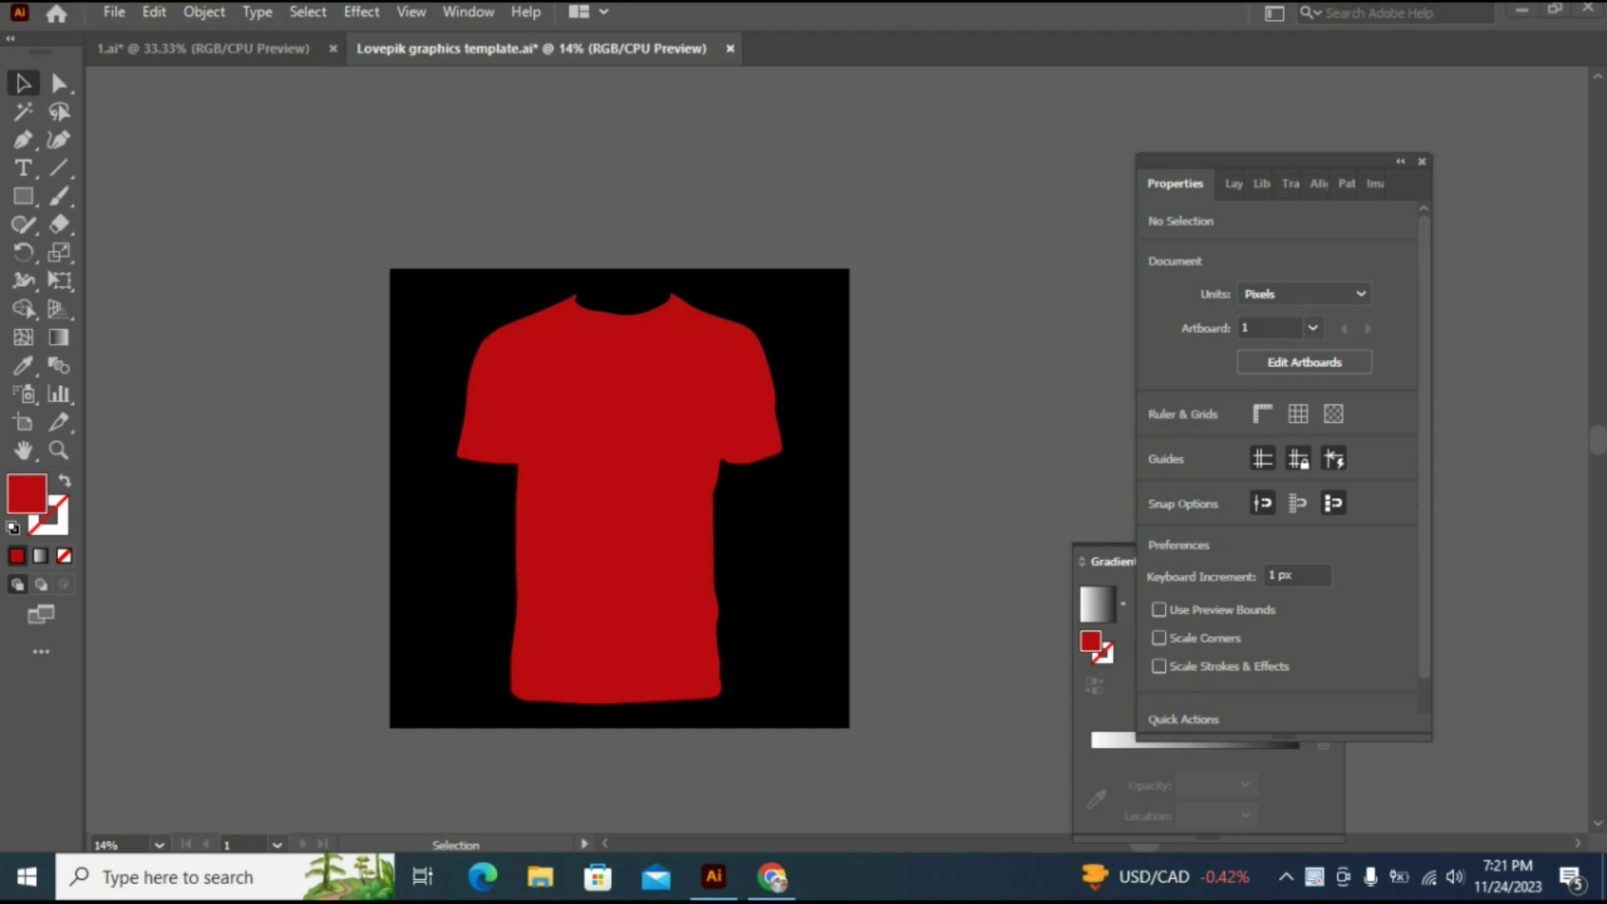
# Copy the grouped lettering from 1.ai onto the chest of the red T-shirt template and centre it horizontally on the artboard.
pyautogui.click(203, 48)
pyautogui.click(626, 459)
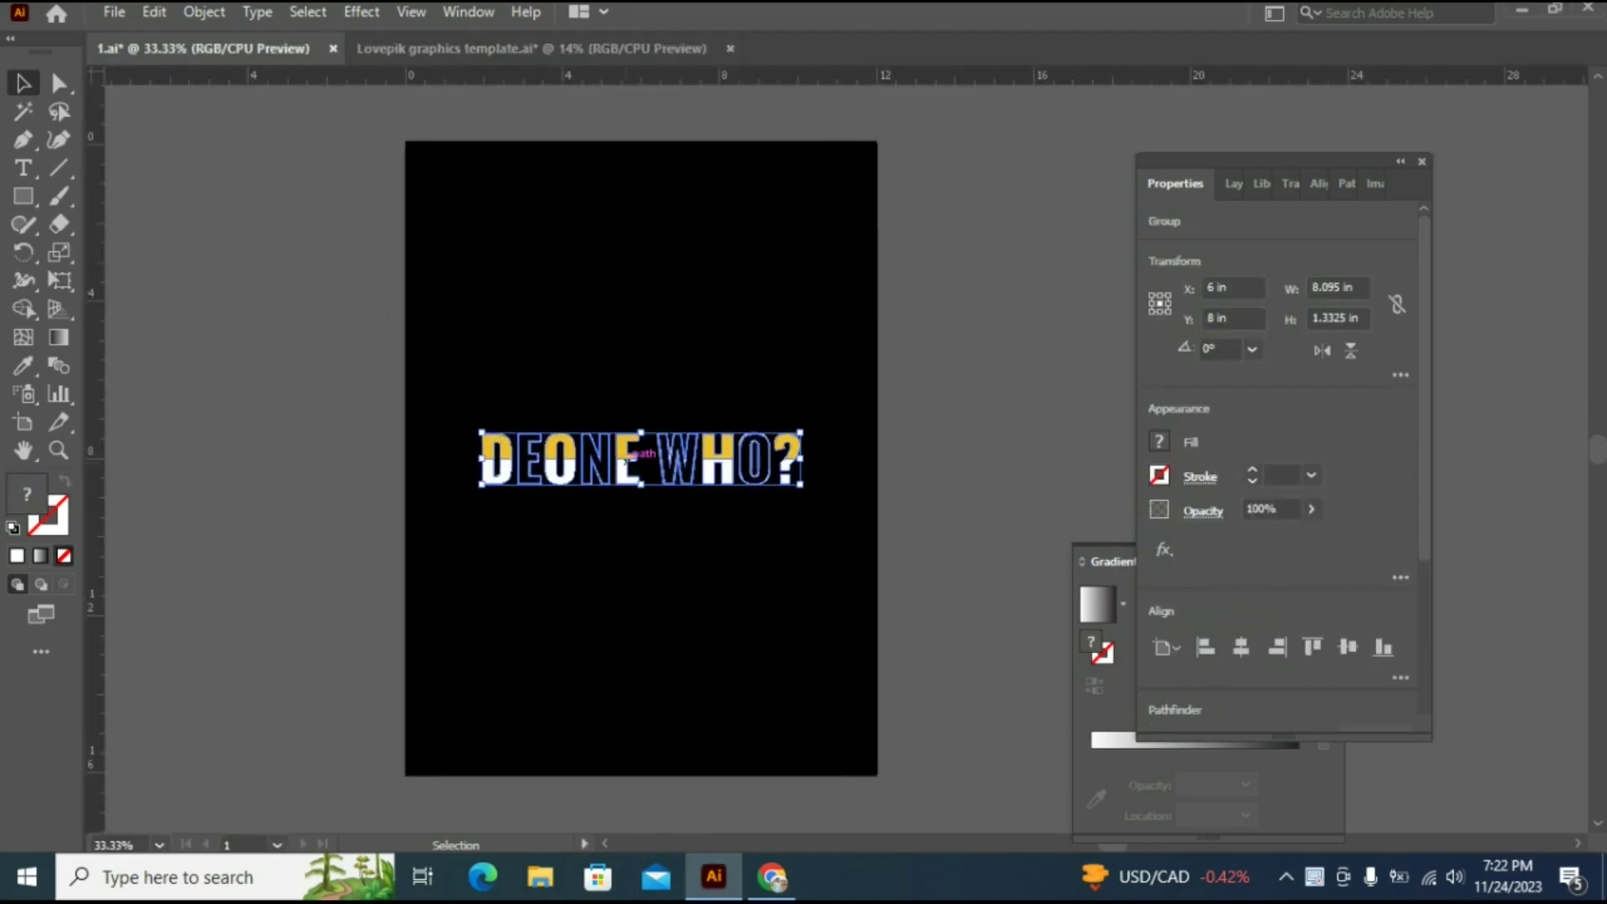
pyautogui.moveTo(627, 458); pyautogui.dragTo(709, 383)
pyautogui.click(1241, 646)
pyautogui.click(1241, 646)
pyautogui.click(954, 536)
# Scale the lettering on the shirt to about 772 by 127 px and nudge it down to about Y 571 px.
pyautogui.click(667, 427)
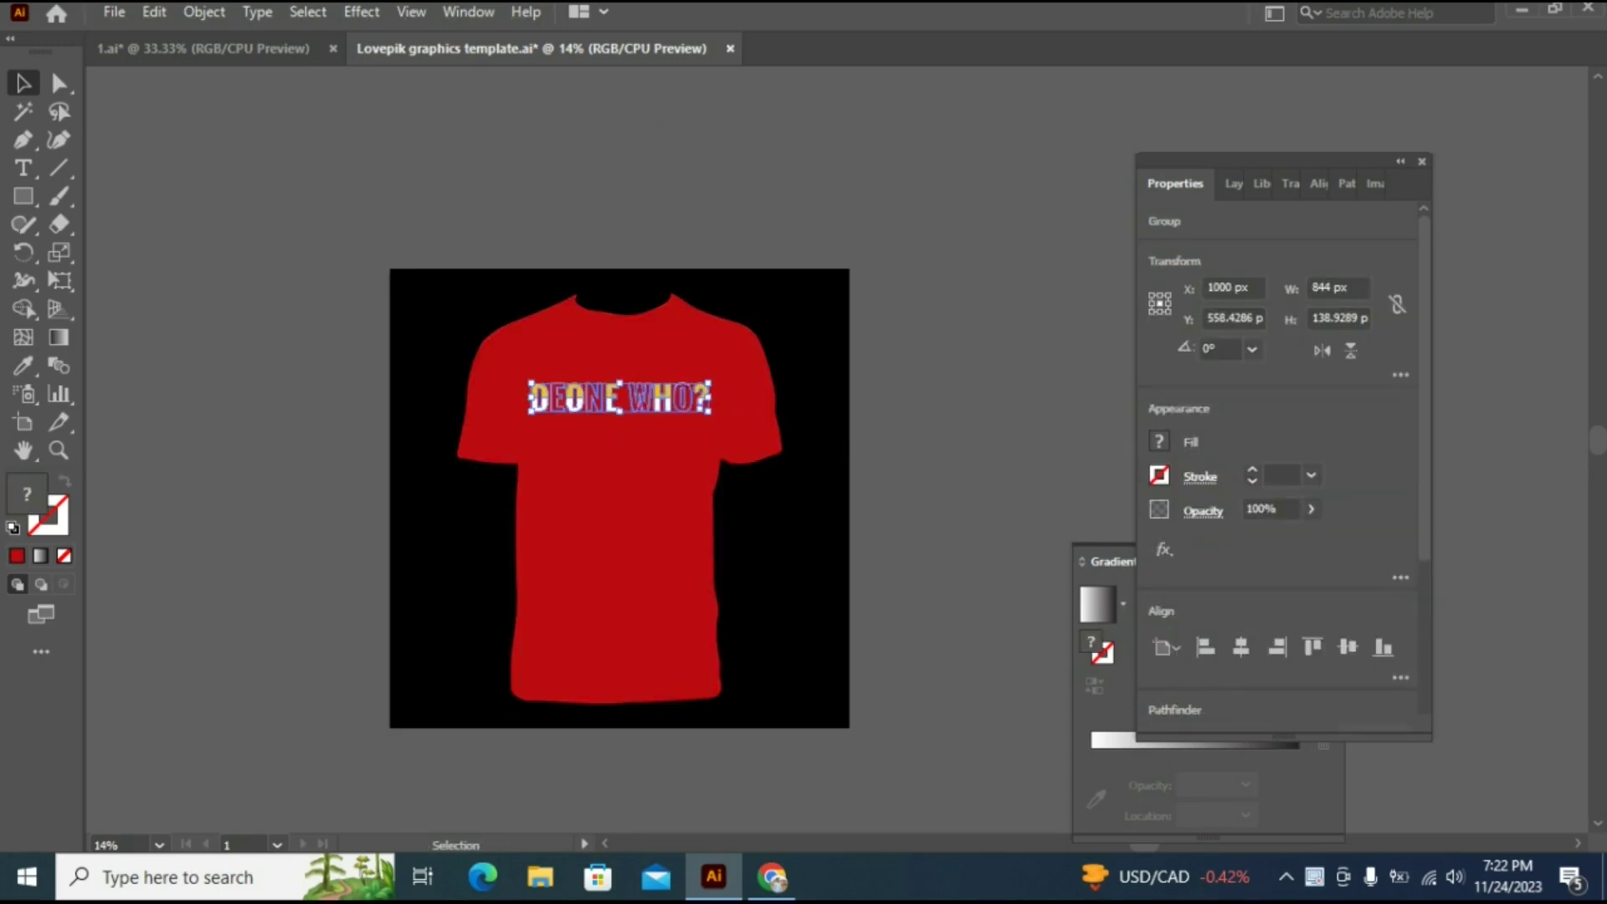
pyautogui.click(938, 418)
pyautogui.click(685, 401)
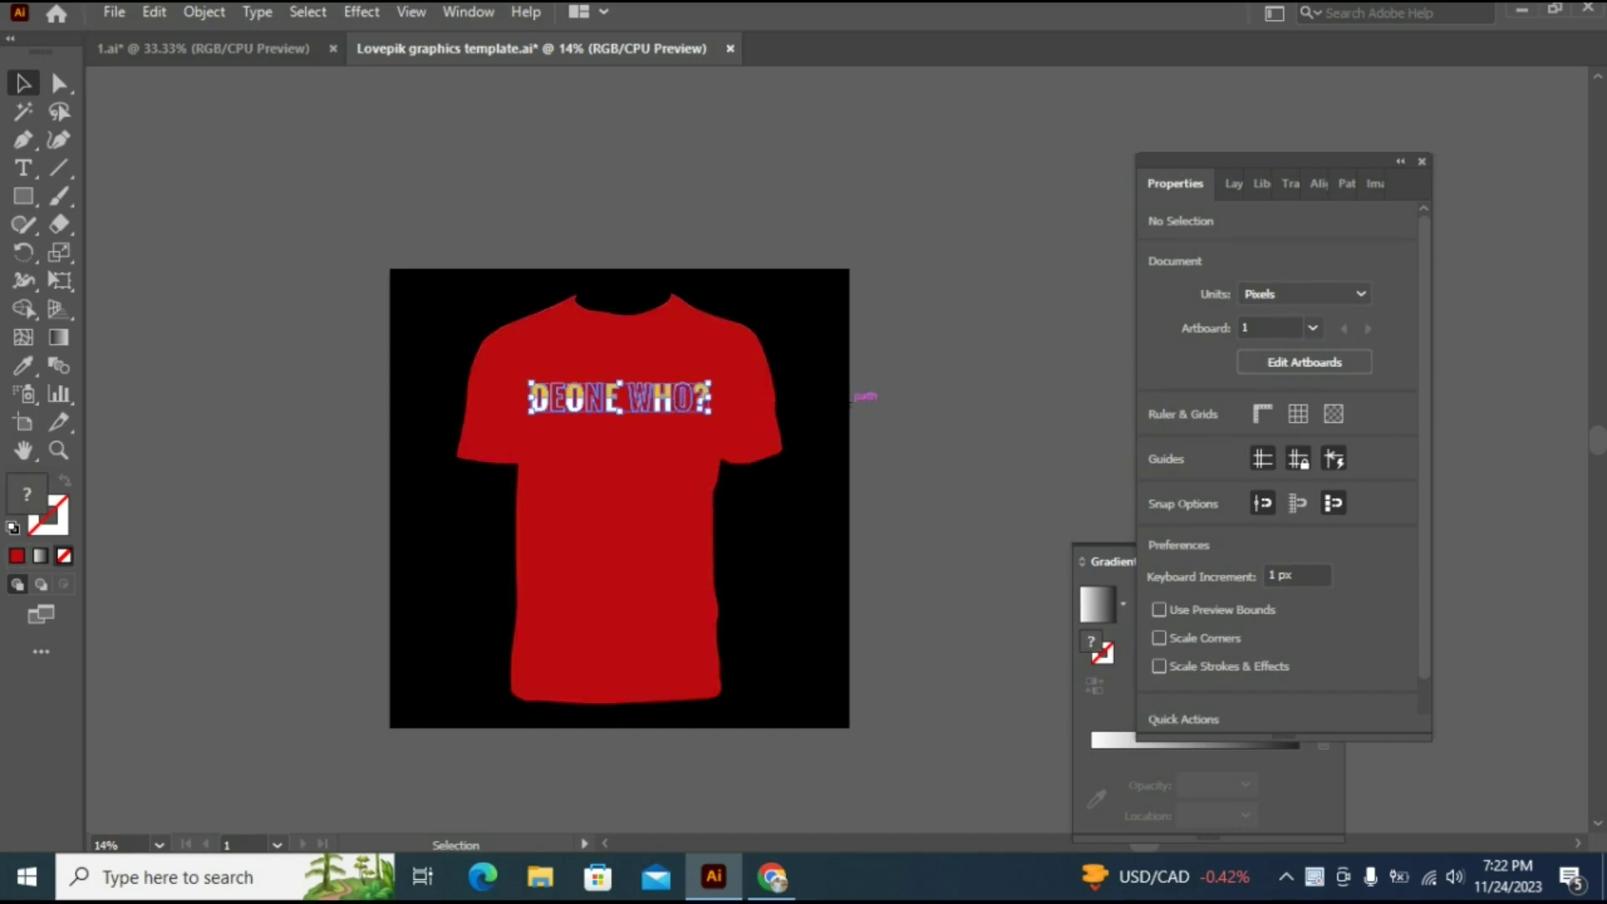
pyautogui.hotkey('shift', 'Down')
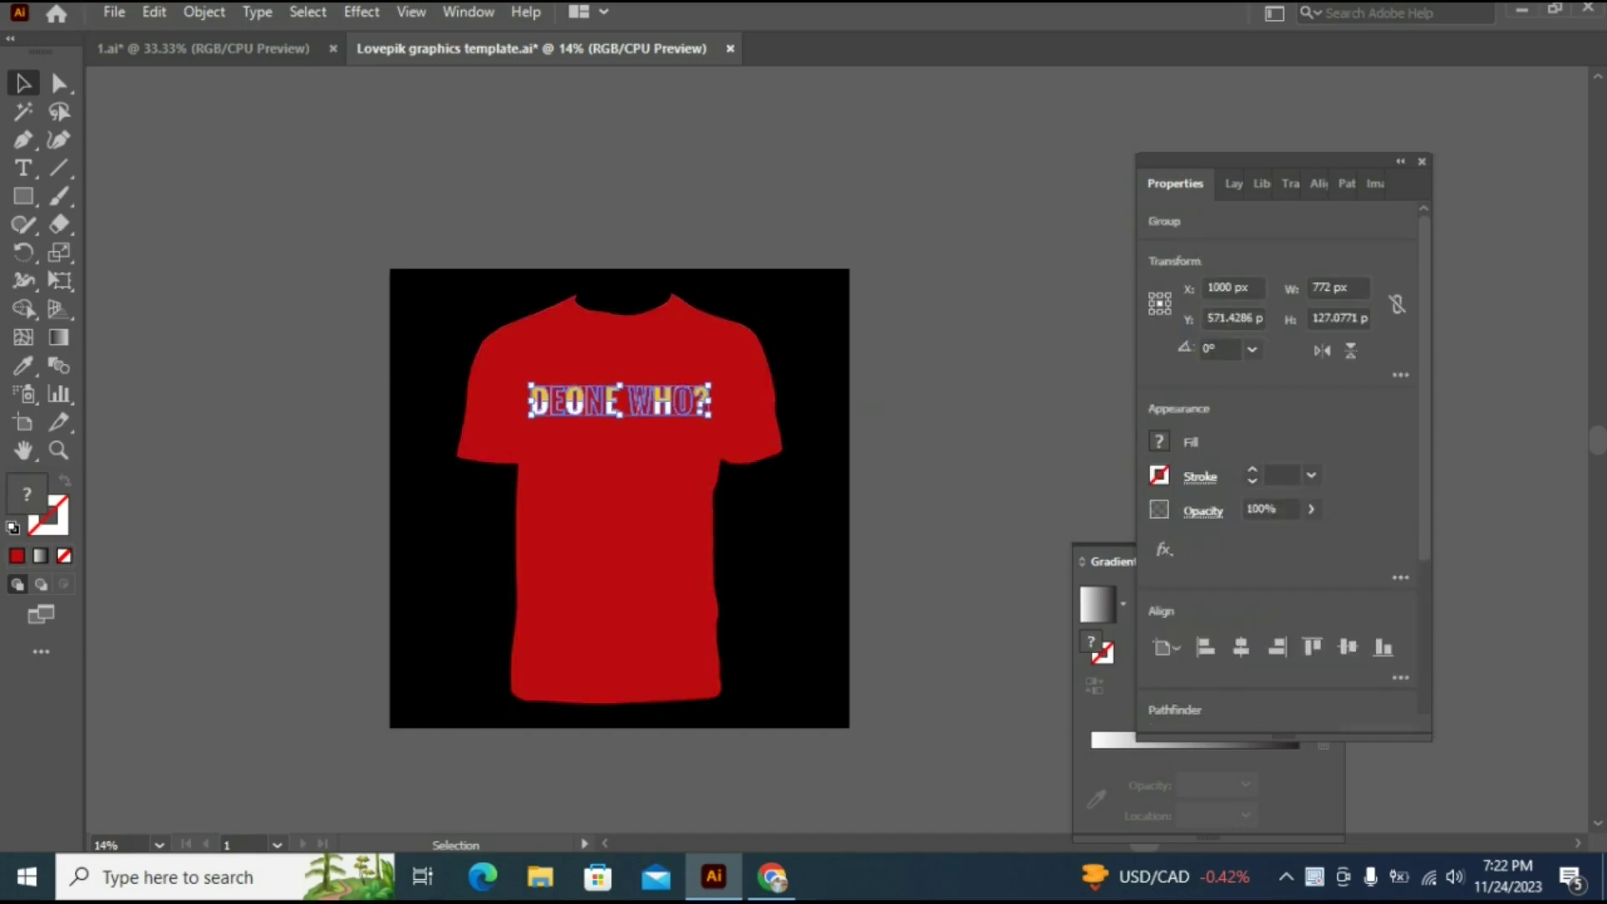
pyautogui.hotkey('ctrl', 'shift', 'a')
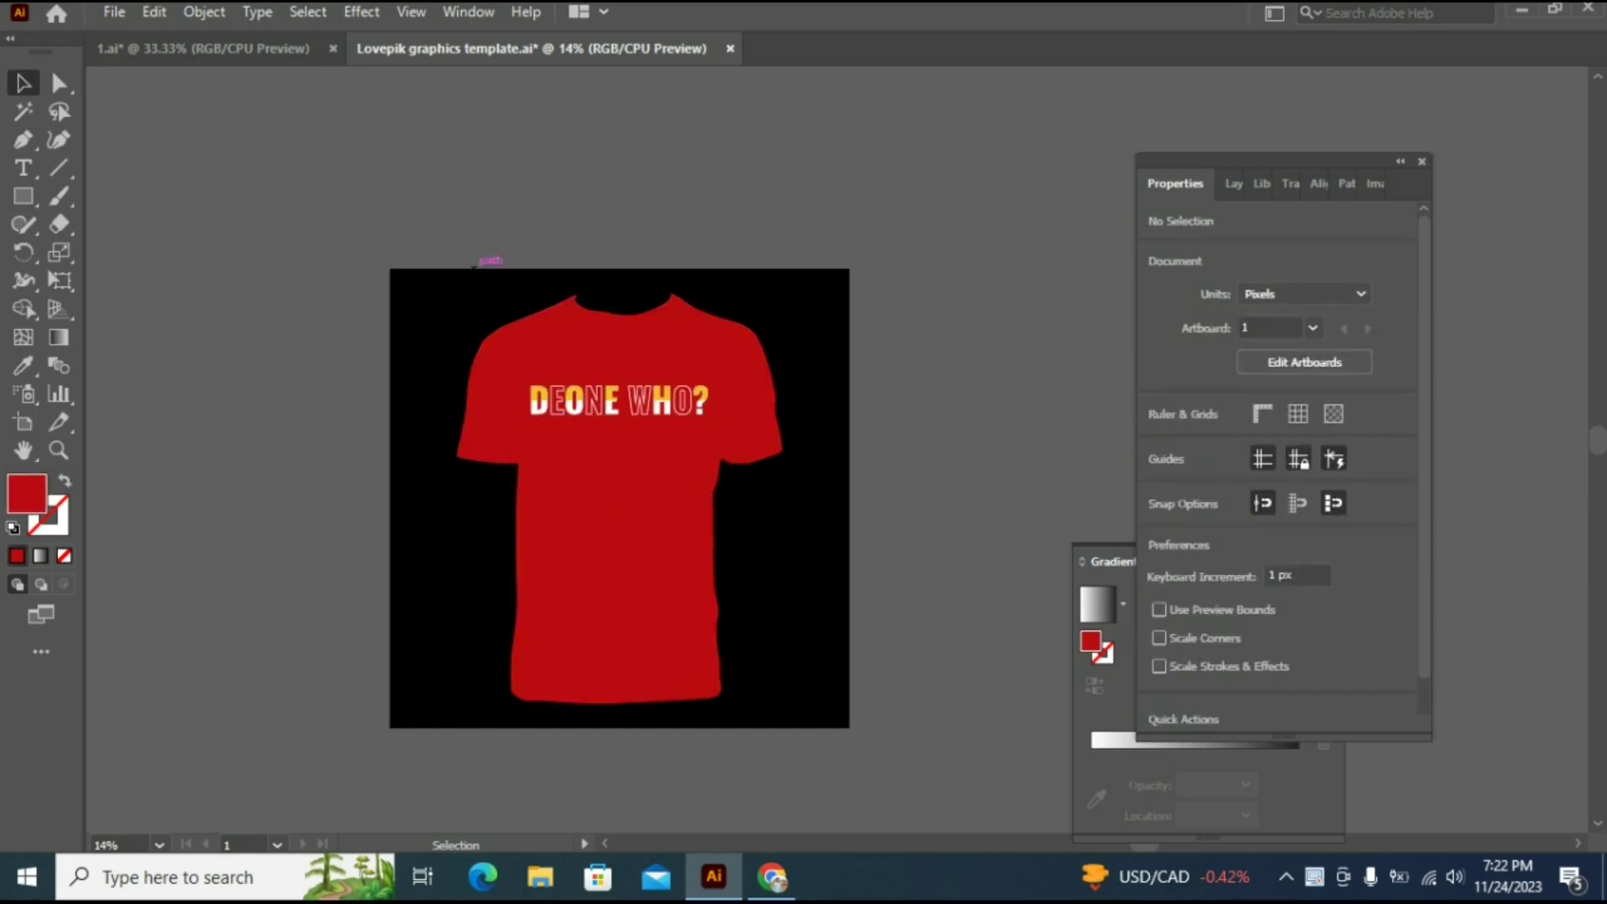
# Start a Save for Web export of the red T-shirt mockup as a JPEG at maximum quality.
pyautogui.click(1555, 10)
pyautogui.click(1555, 33)
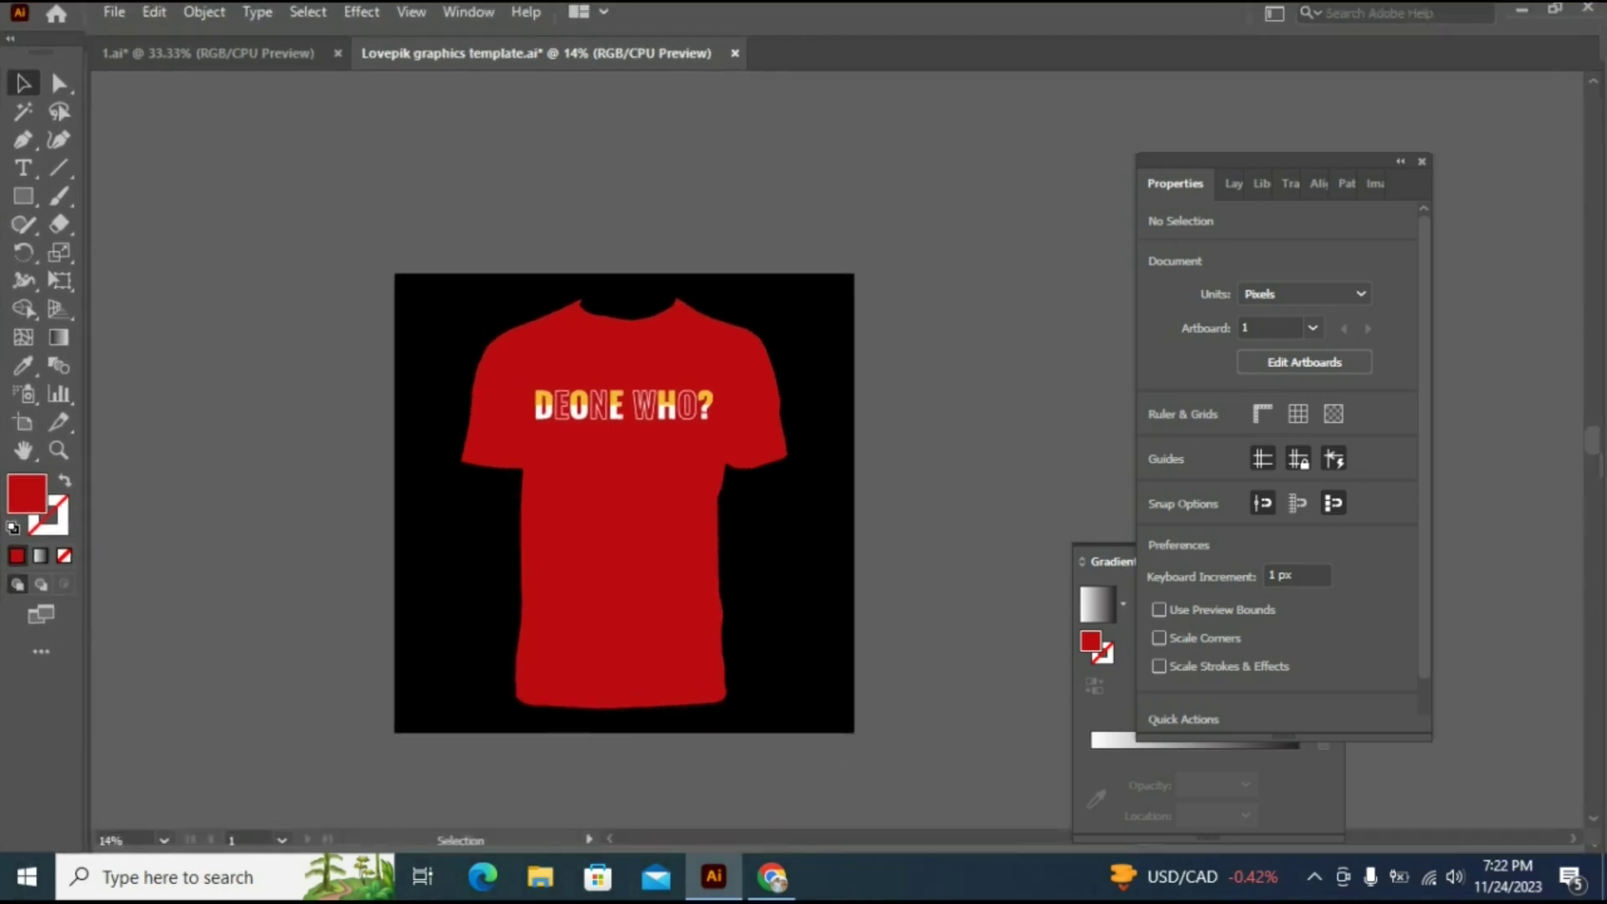
pyautogui.click(114, 12)
pyautogui.moveTo(158, 452)
pyautogui.click(556, 504)
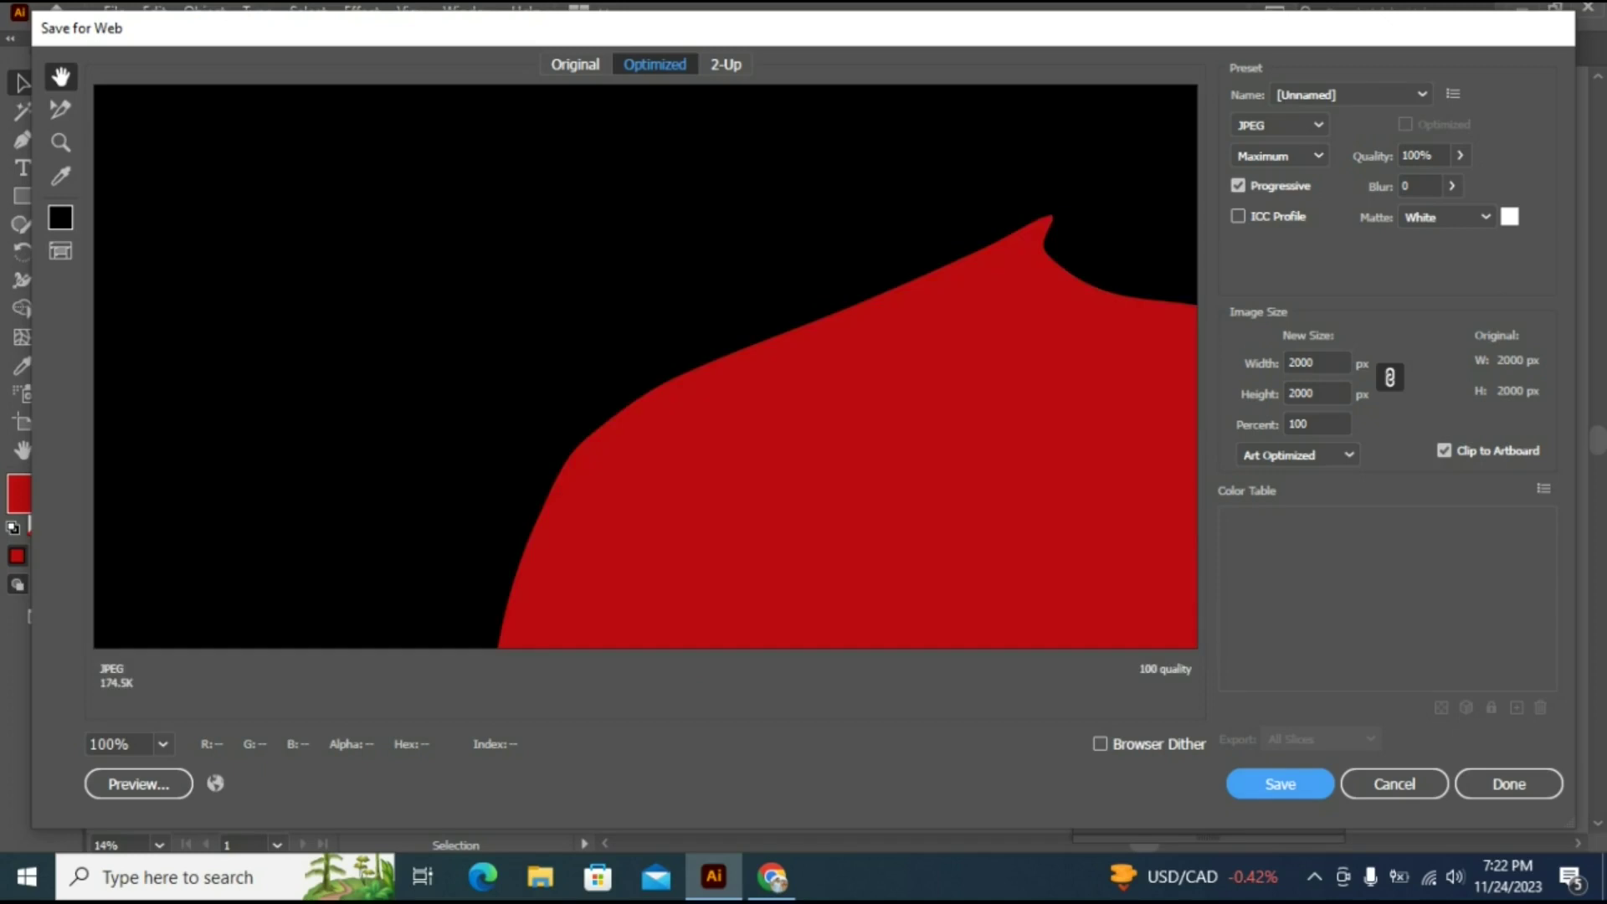
pyautogui.press('Return')
pyautogui.scroll(2, 147, 352)
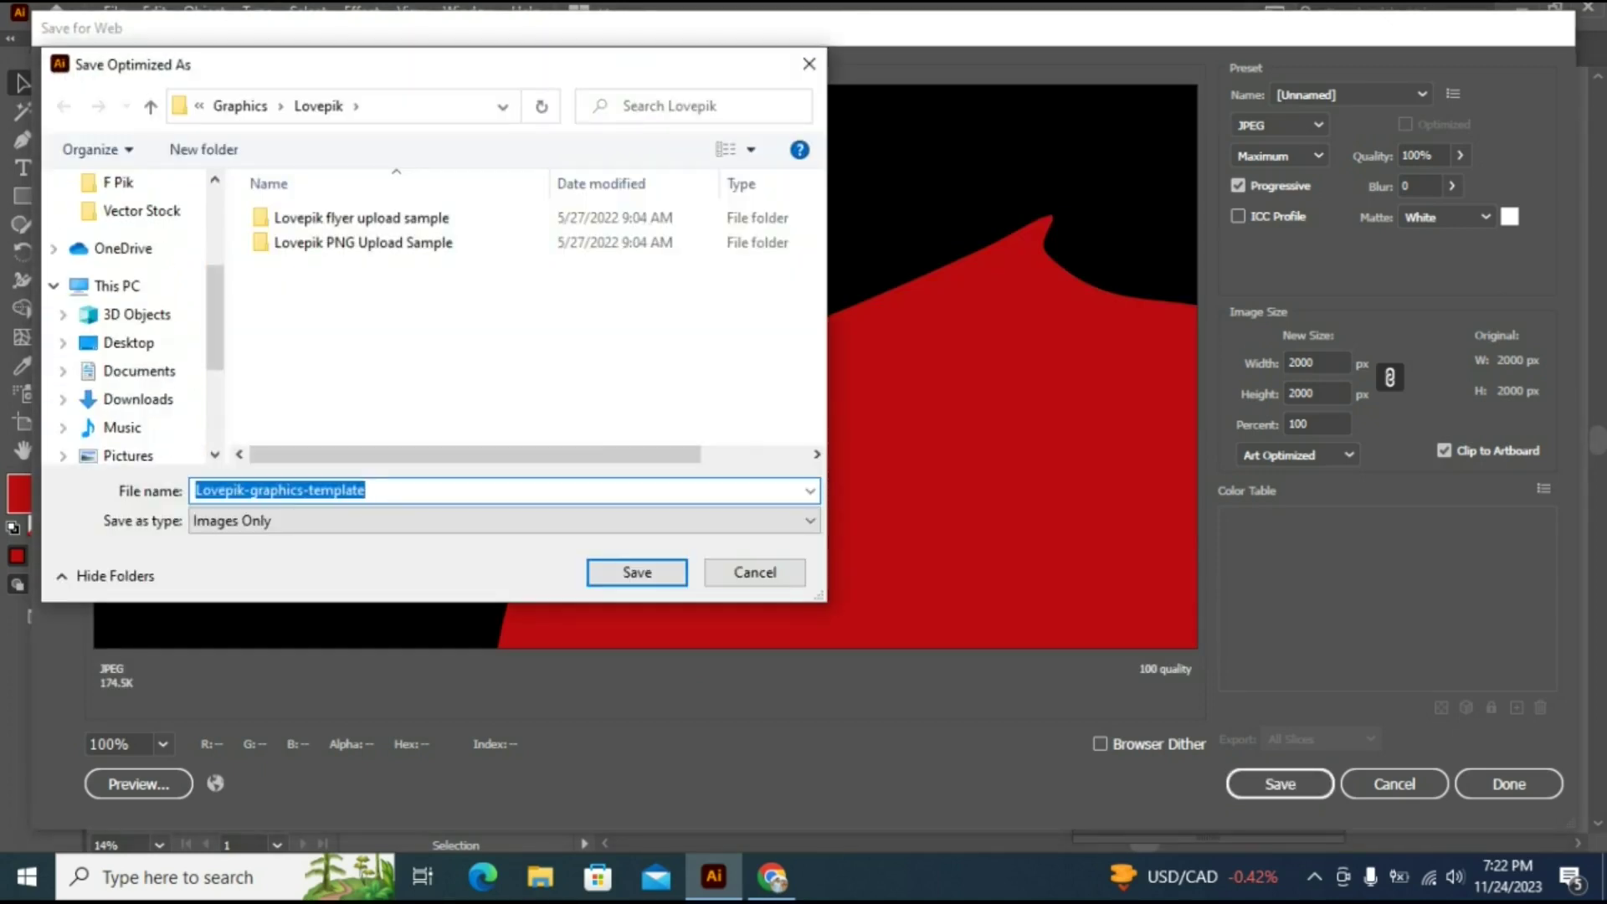
# Save the exported JPEG as 11 in the Contest 11 folder on the Desktop.
pyautogui.click(129, 344)
pyautogui.click(449, 383)
pyautogui.press('Return')
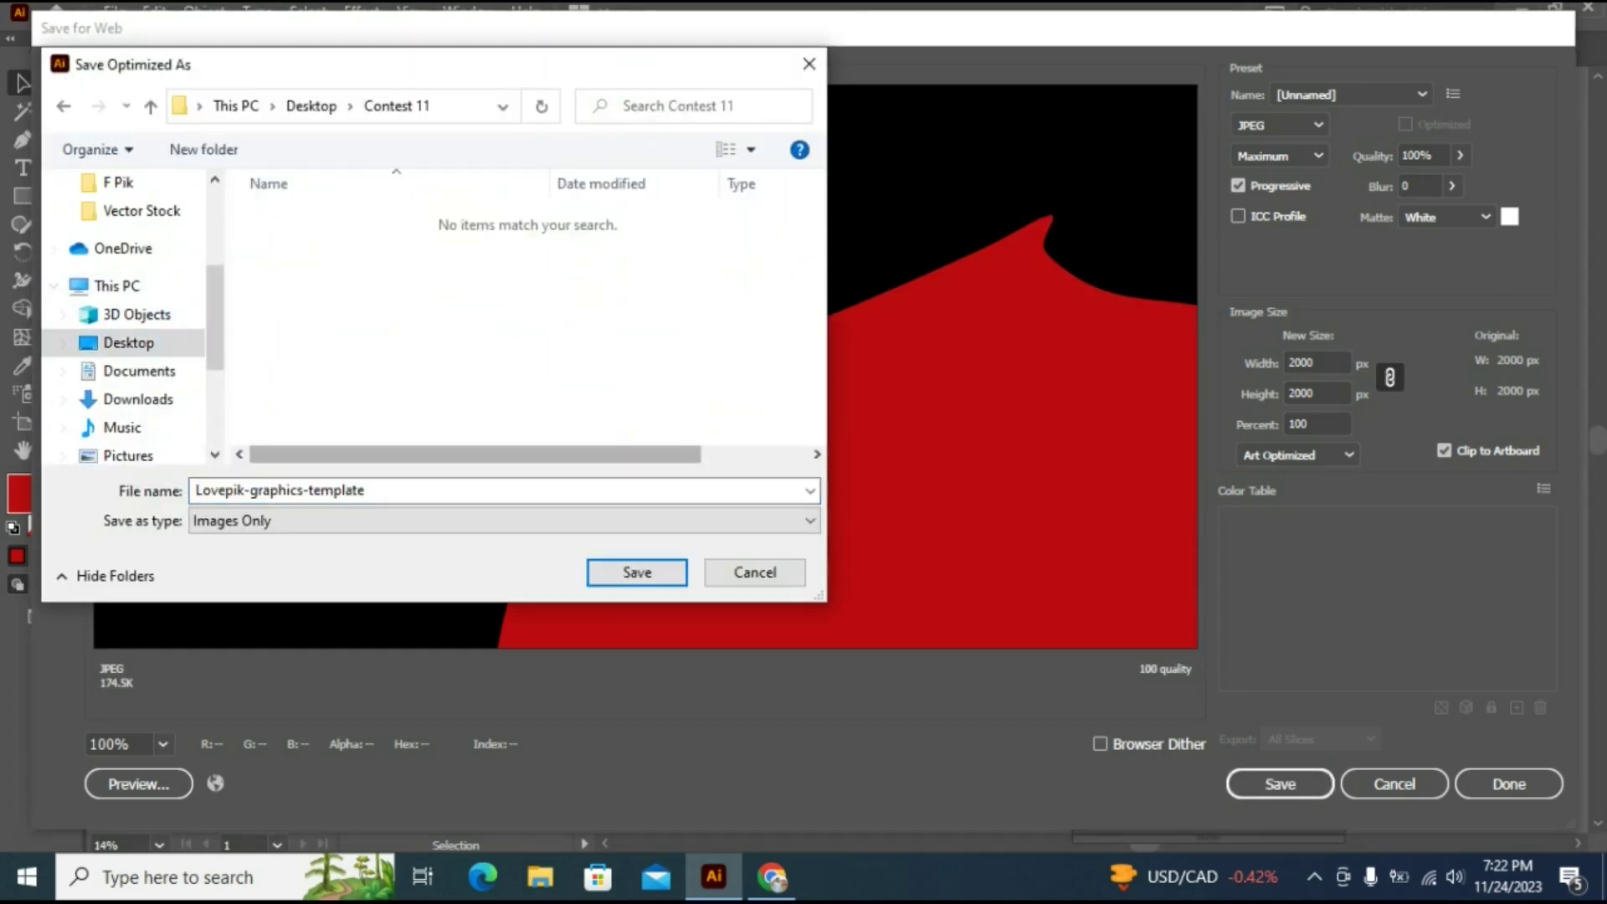
pyautogui.write('11')
pyautogui.hotkey('ctrl', 'a')
pyautogui.press('Return')
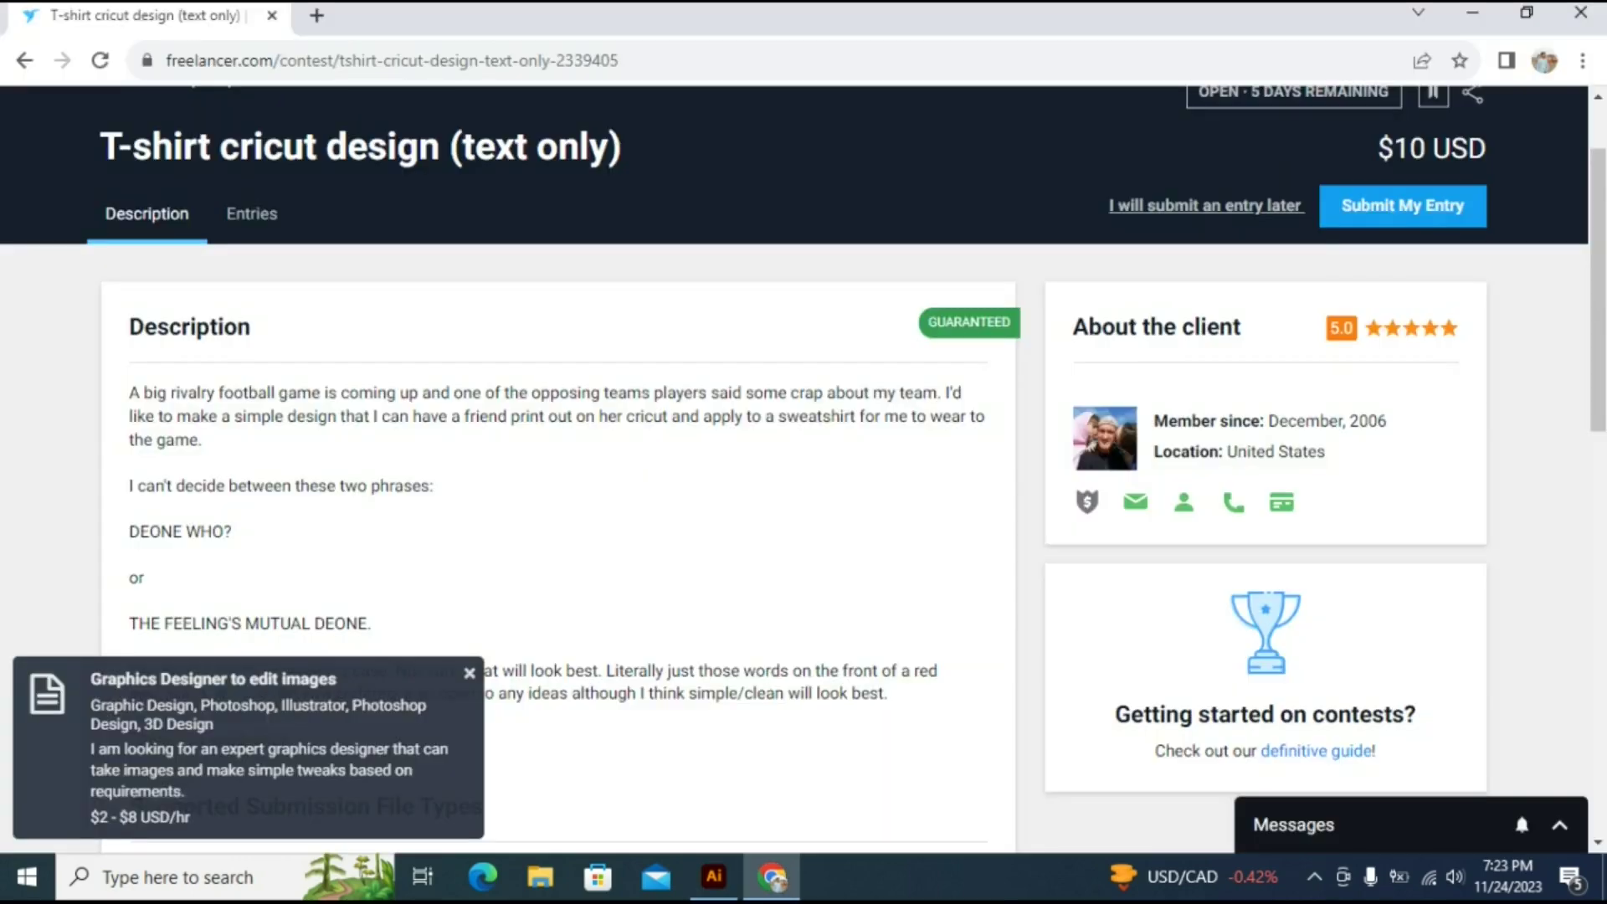
# Start a contest entry on the Freelancer page in Chrome and copy the contest name "T-shirt cricut design (text only)" into its title.
pyautogui.click(1404, 206)
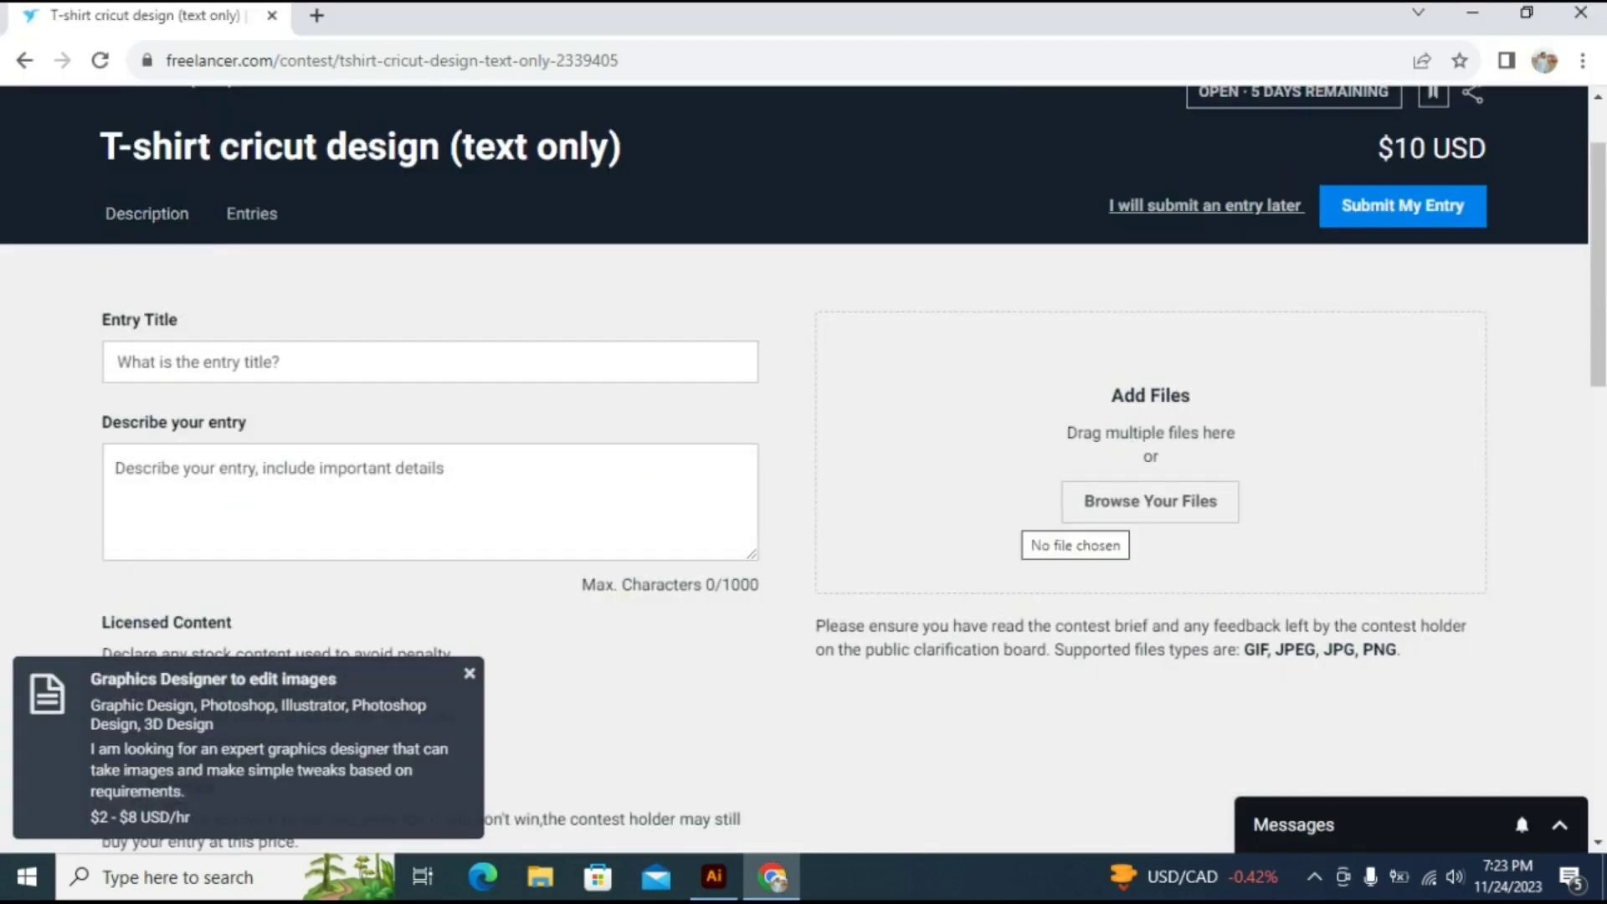
pyautogui.moveTo(101, 146); pyautogui.dragTo(621, 147)
pyautogui.hotkey('ctrl', 'c')
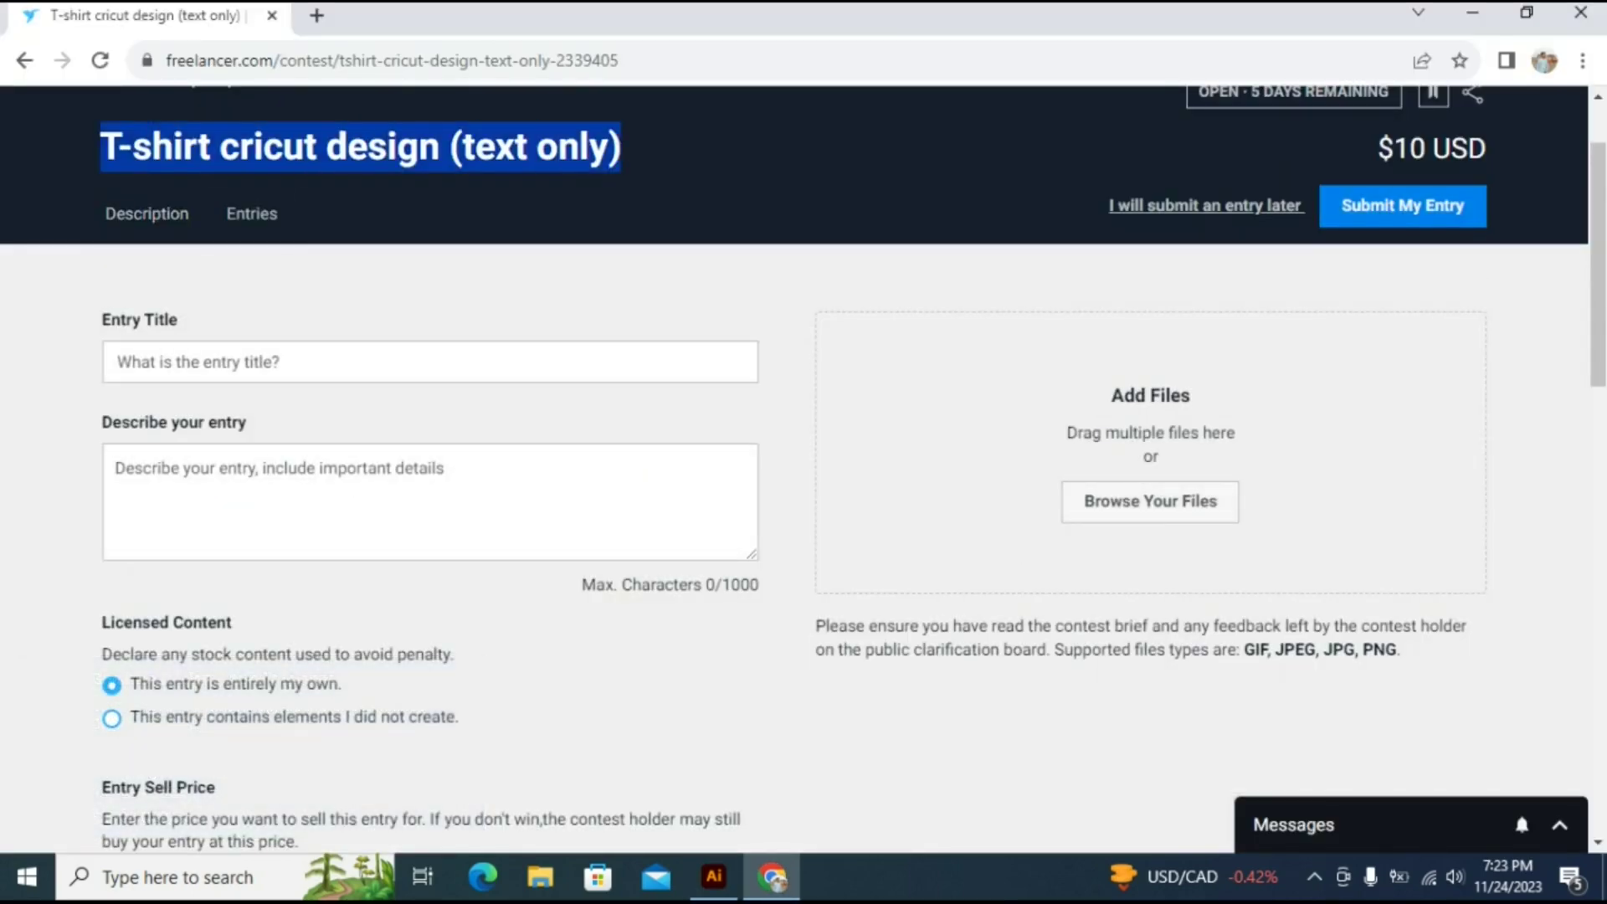
pyautogui.click(352, 362)
pyautogui.hotkey('ctrl', 'v')
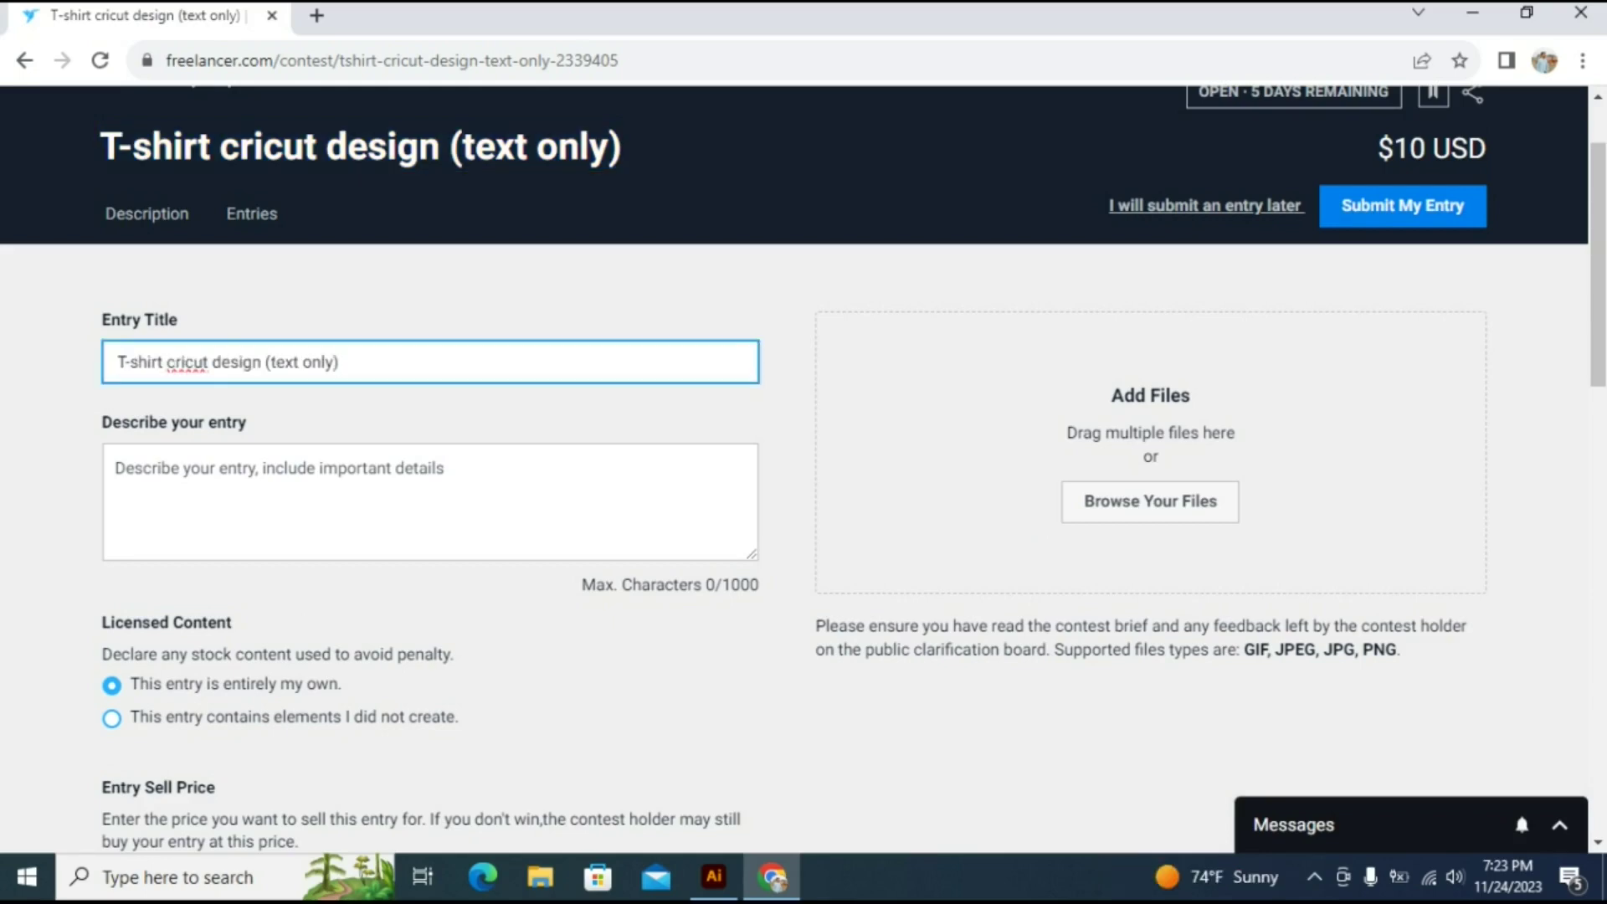
pyautogui.rightClick(186, 365)
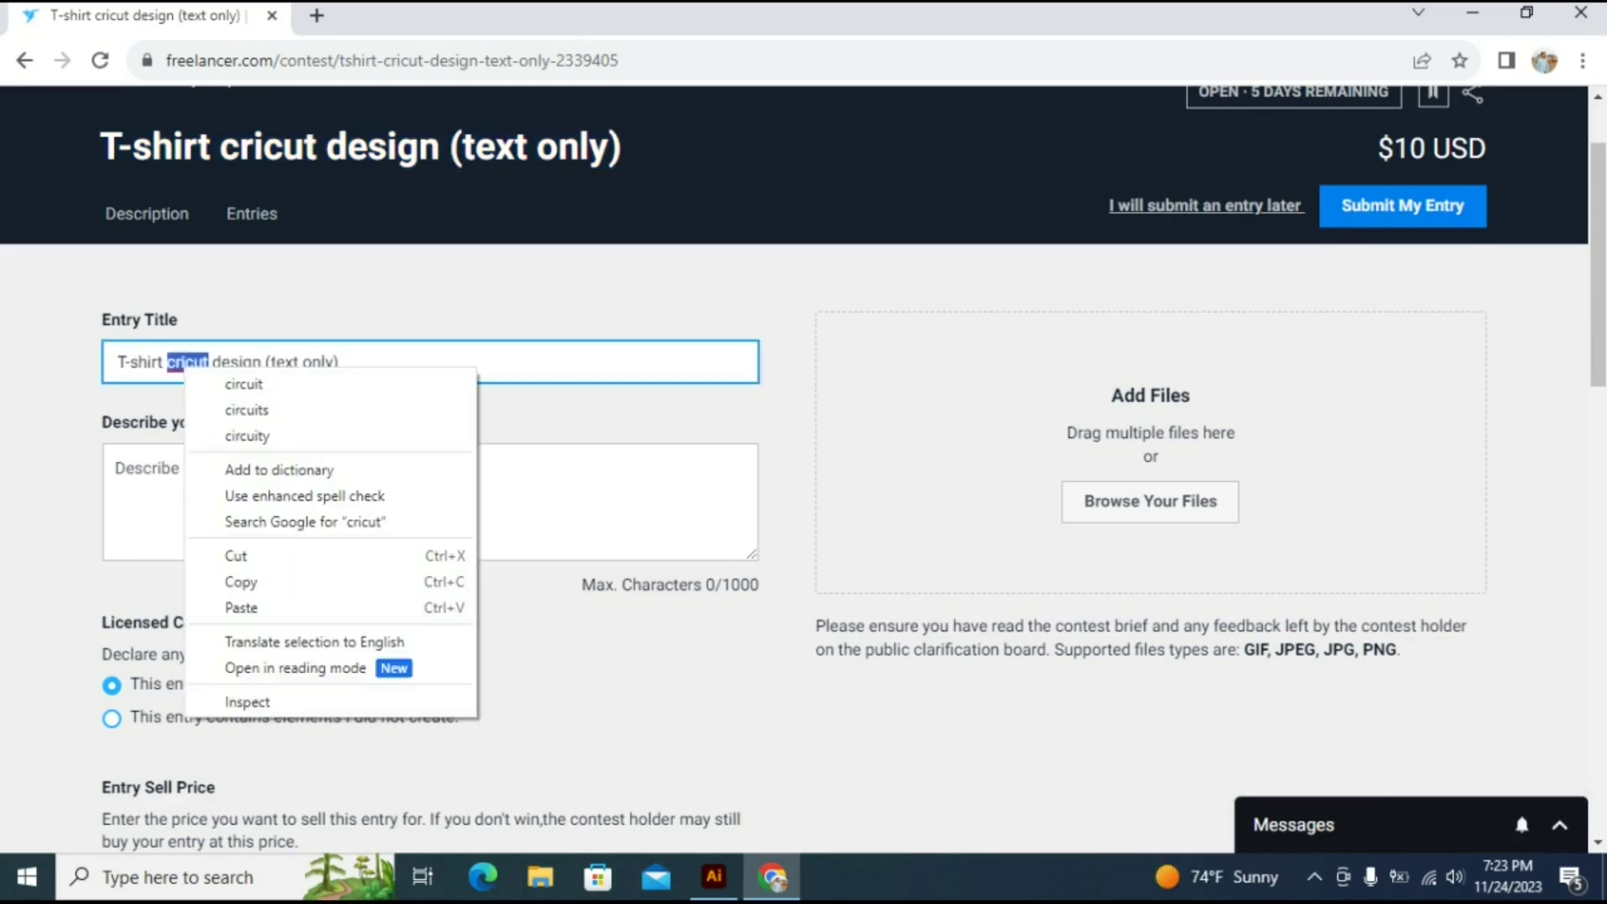
# Describe the entry as "Hello, Please check this. I Hope You Will Like This Design.".
pyautogui.click(536, 494)
pyautogui.write('Hello')
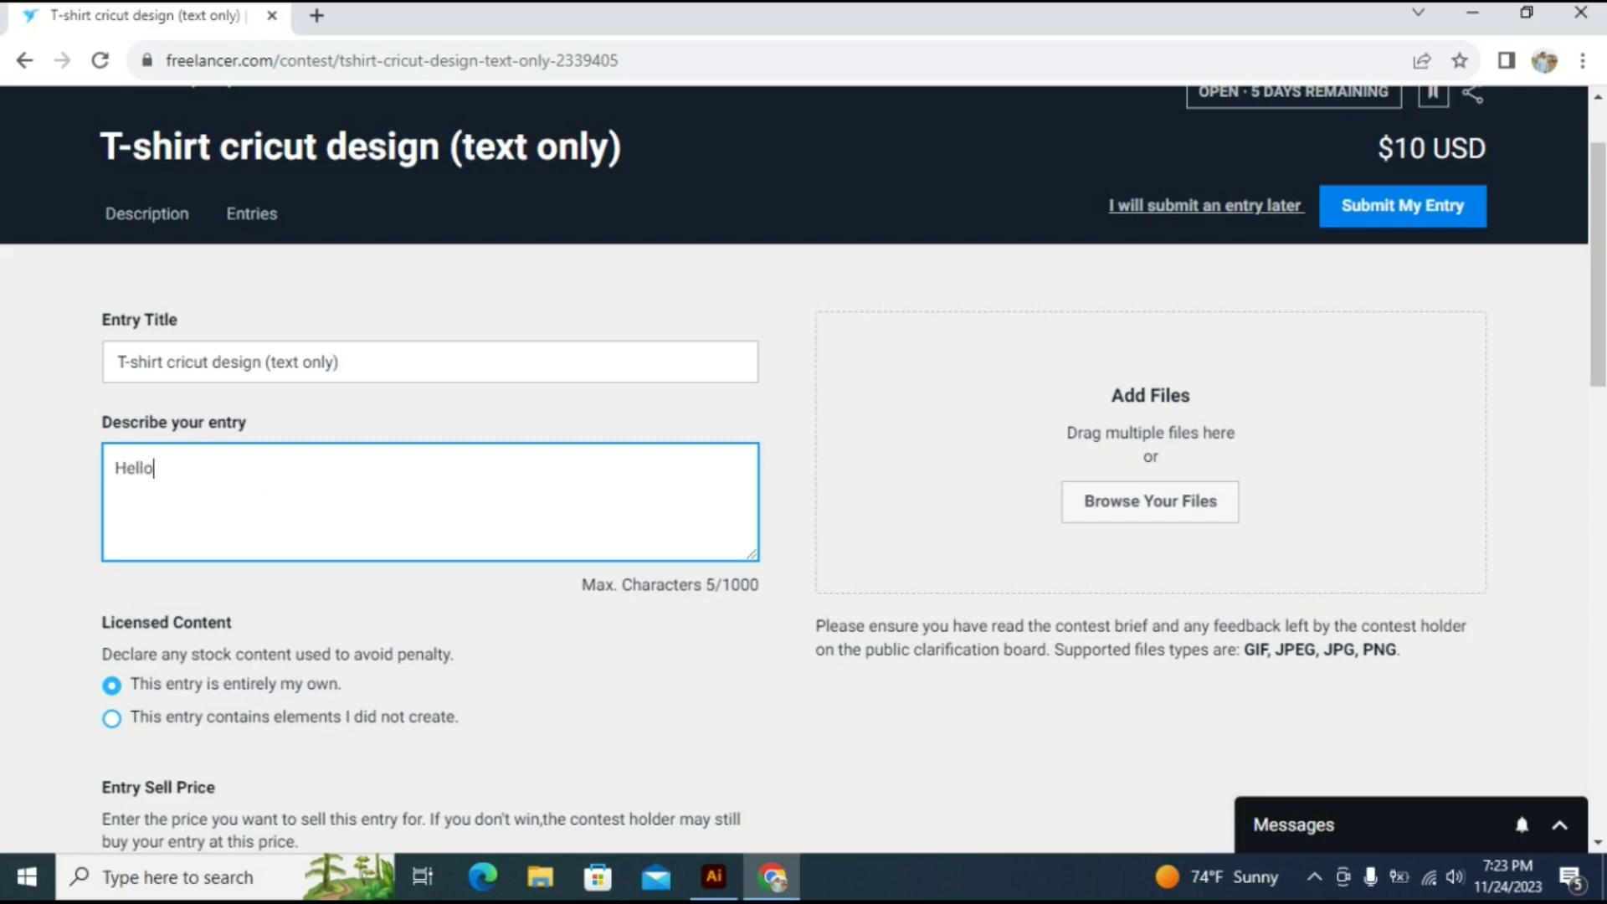
pyautogui.write(', Pusa')
pyautogui.press('BackSpace')
pyautogui.press('BackSpace')
pyautogui.press('BackSpace')
pyautogui.write('lease check this. I')
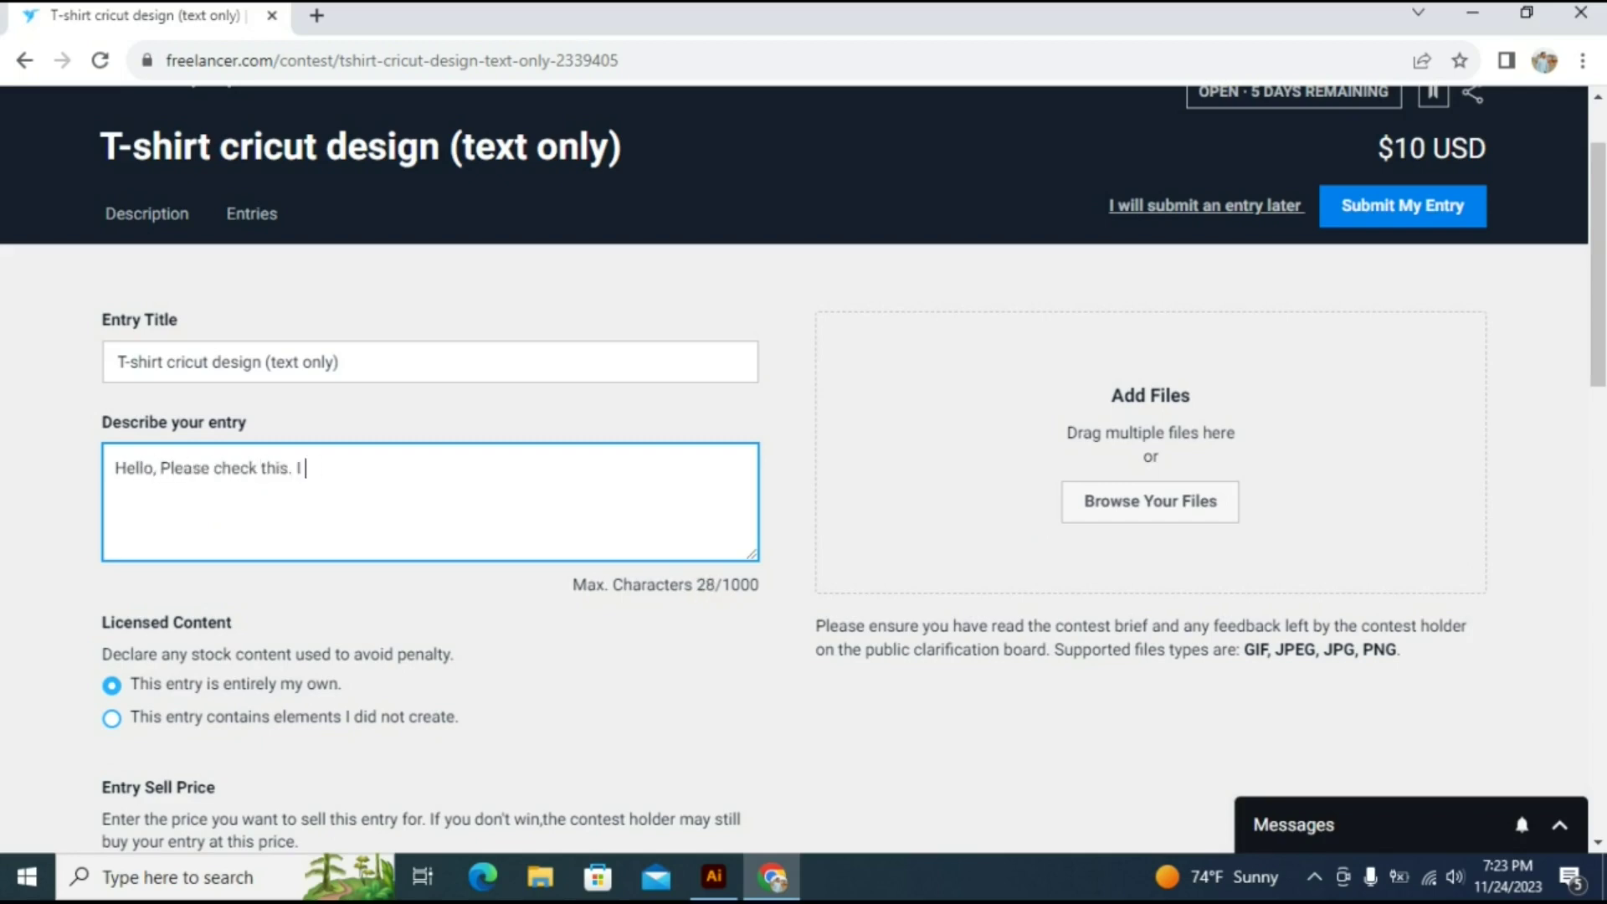
pyautogui.write(' Hope You Will Li')
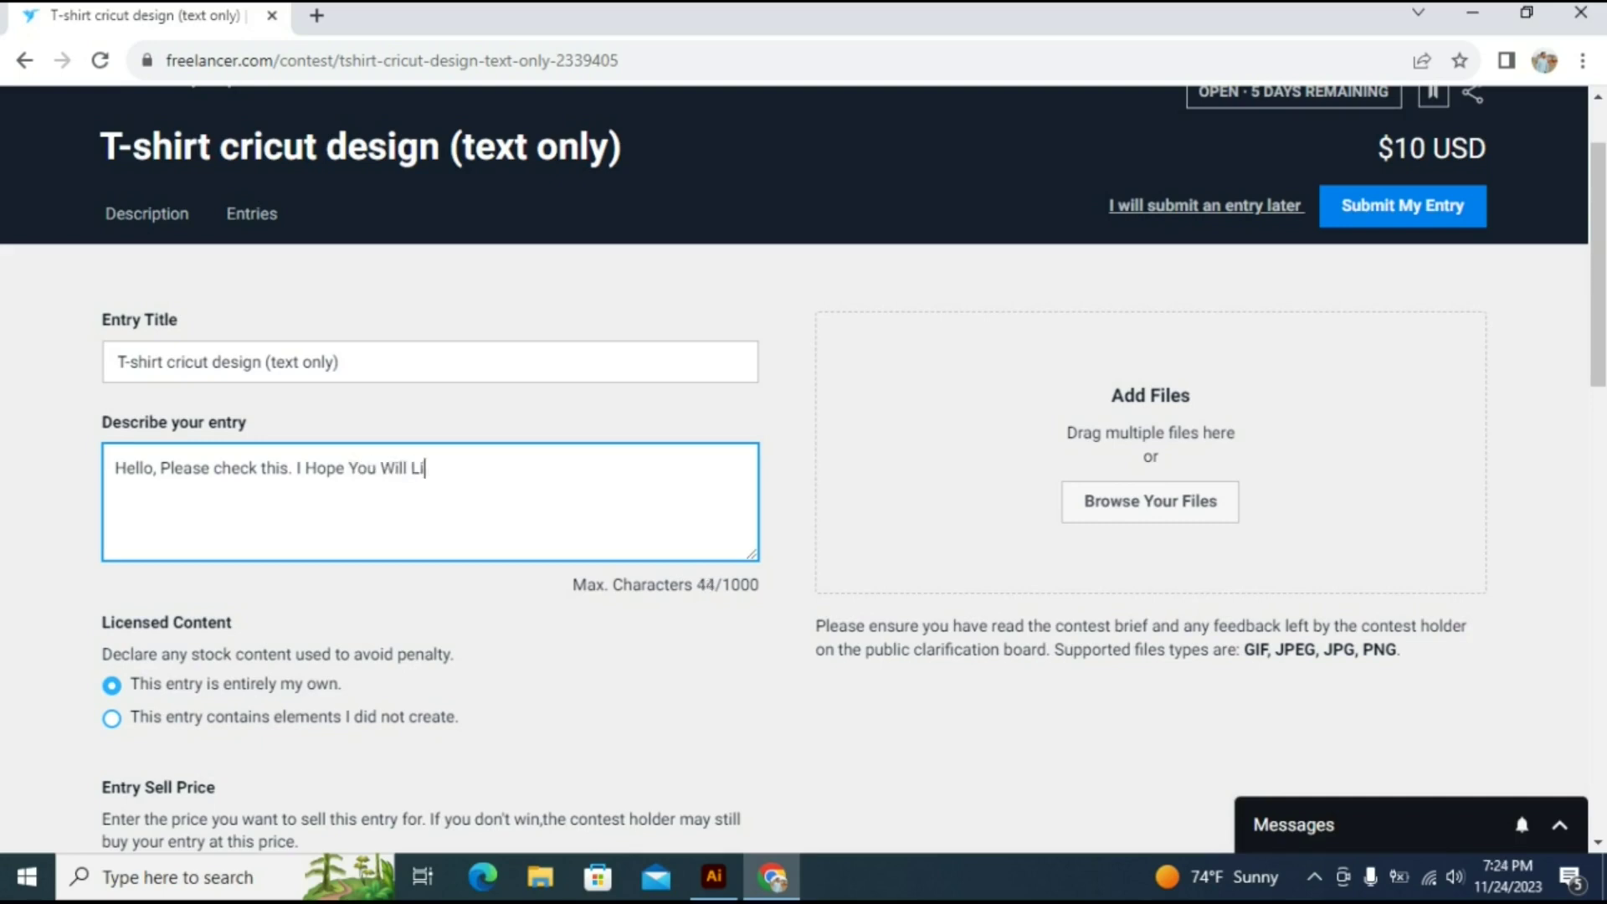
pyautogui.write('ke This Design.')
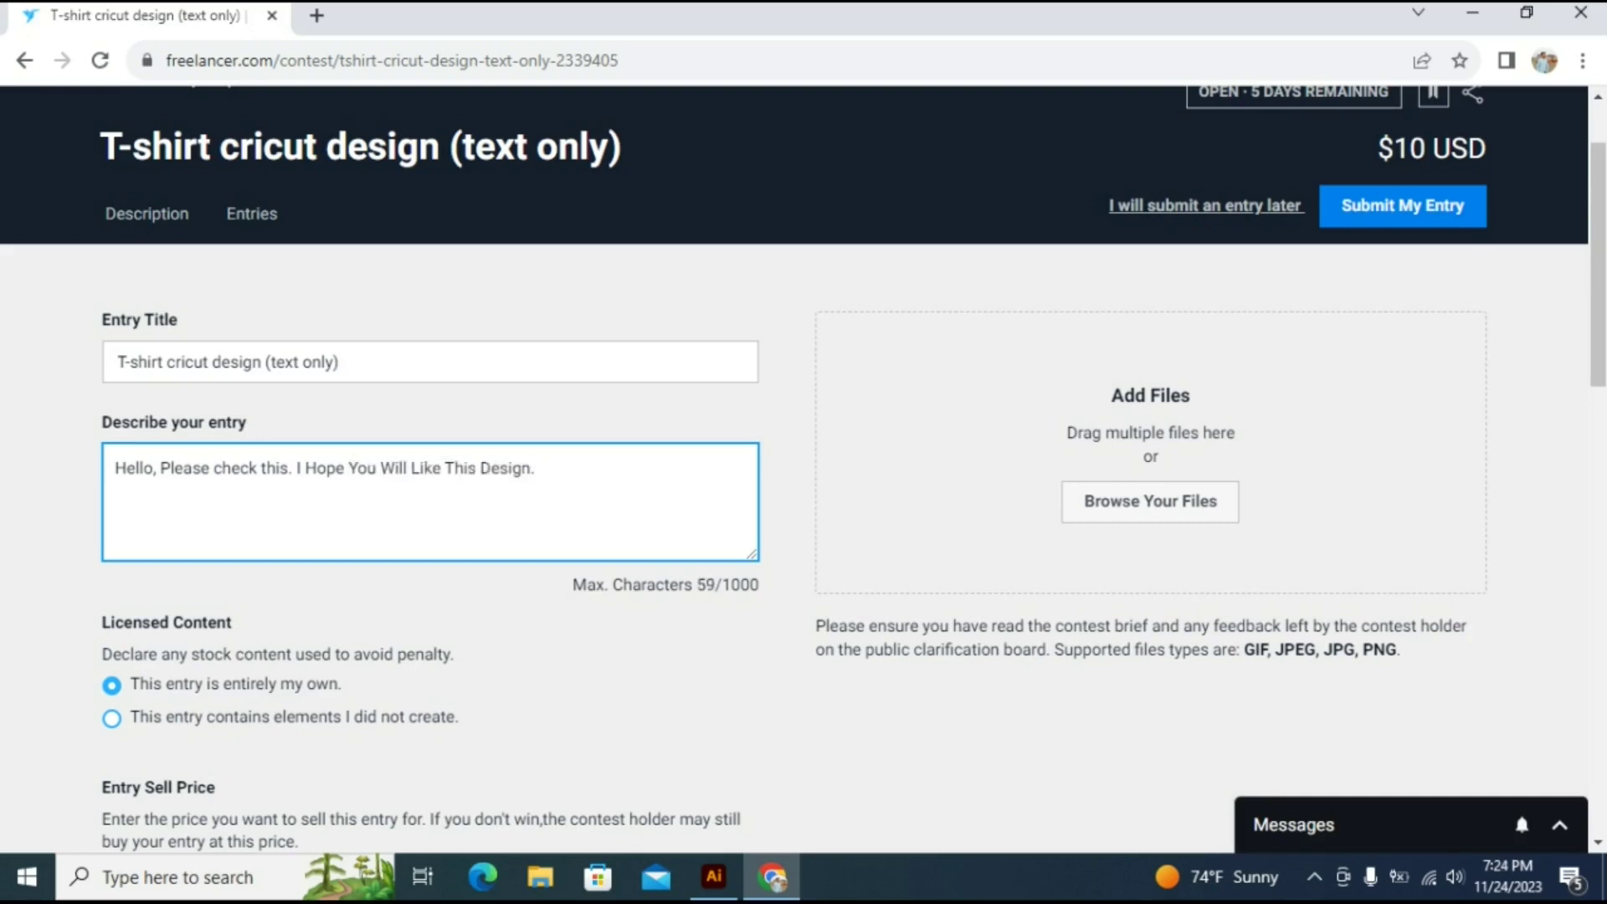
# Set the entry sell price to 10 USD.
pyautogui.scroll(-4, 794, 469)
pyautogui.click(189, 413)
pyautogui.write('10')
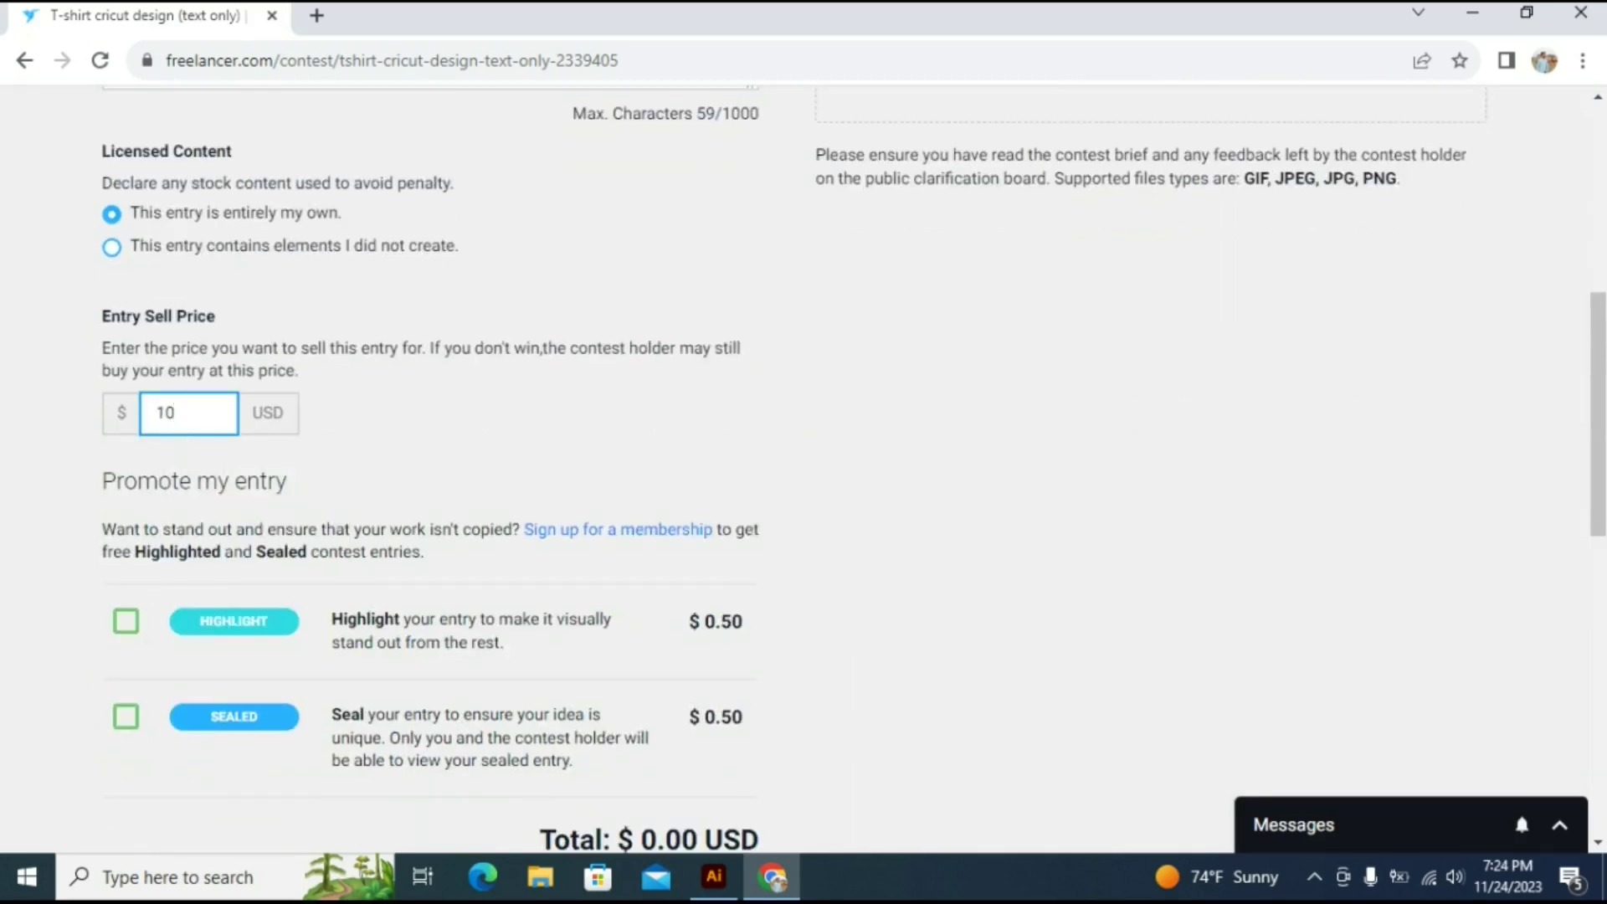
# Upload the T-shirt image 11 from the Contest 11 folder on the Desktop to the entry.
pyautogui.scroll(4, 803, 469)
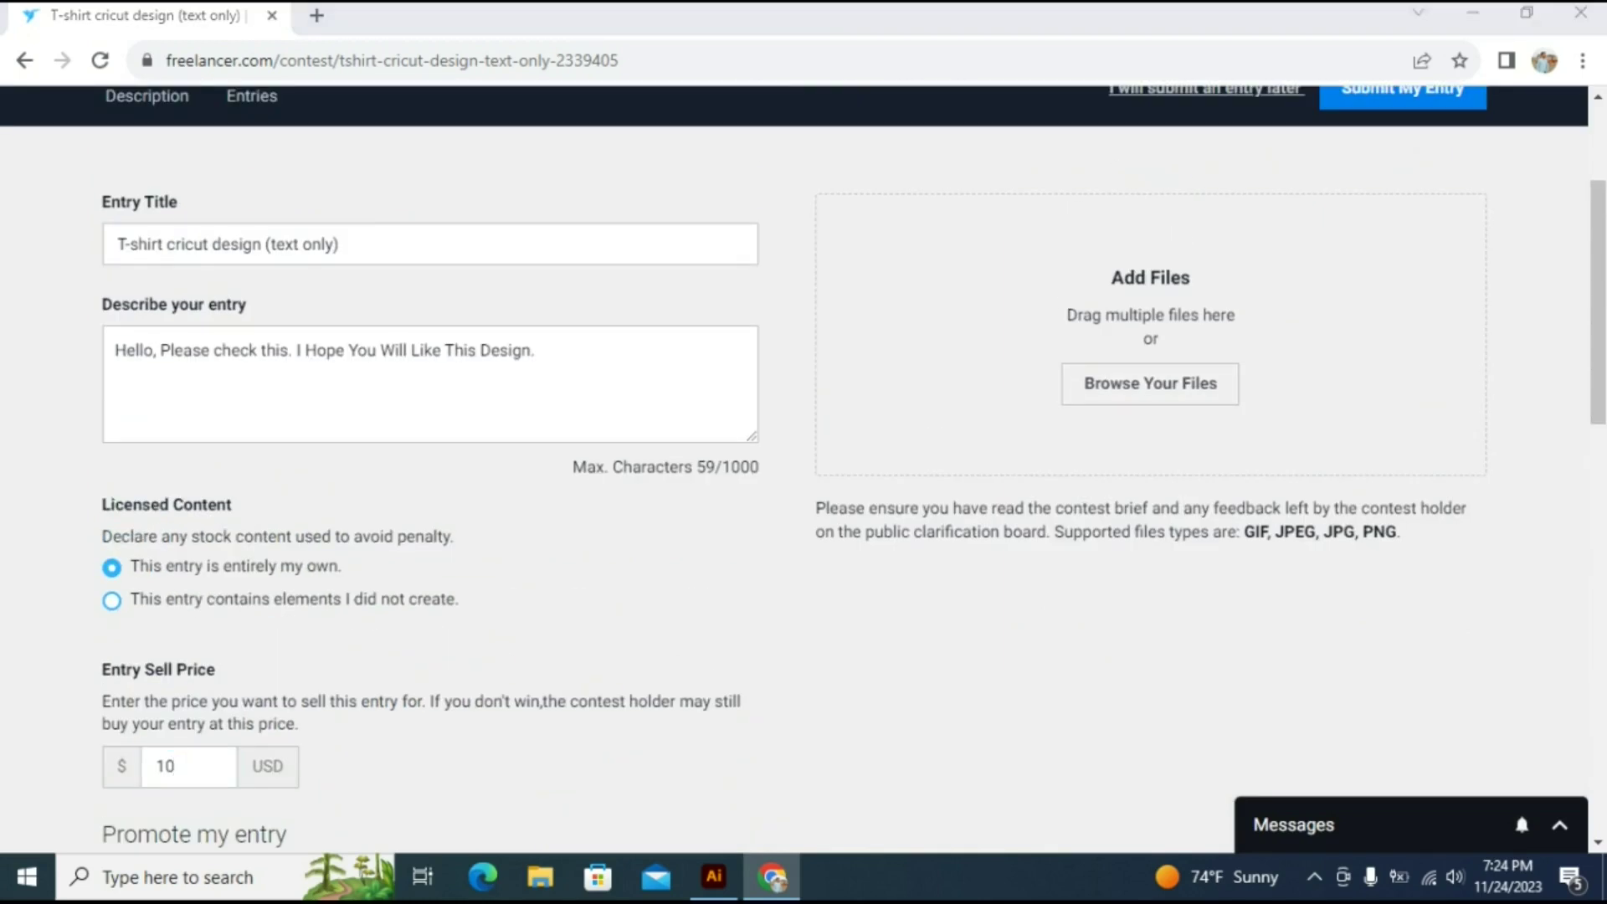
pyautogui.click(1151, 385)
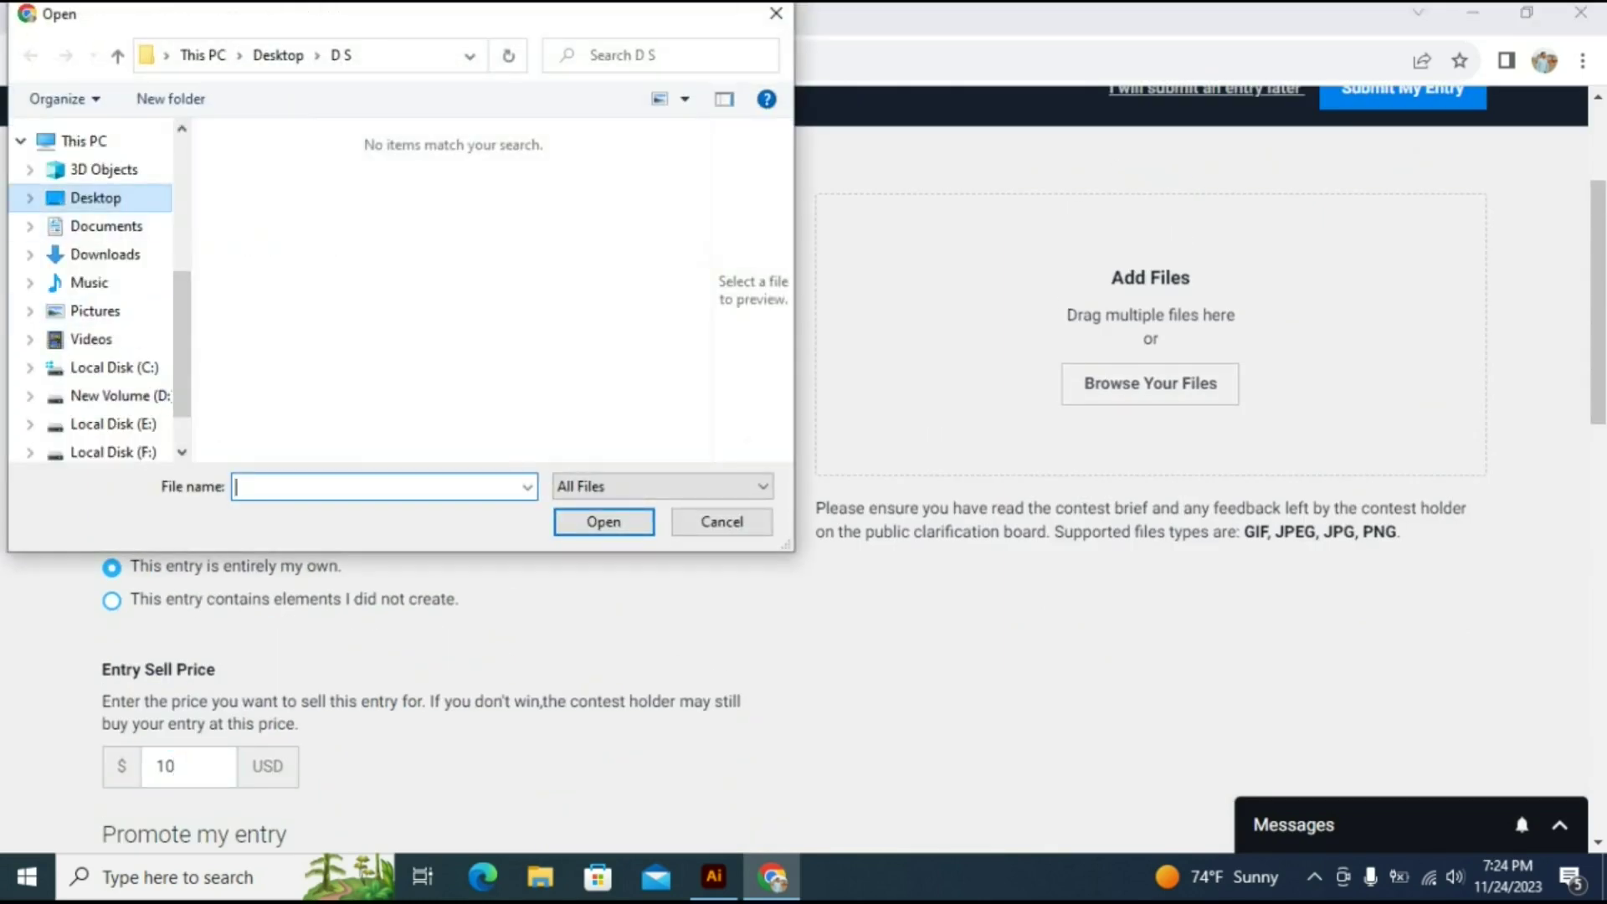
pyautogui.click(96, 199)
pyautogui.doubleClick(592, 255)
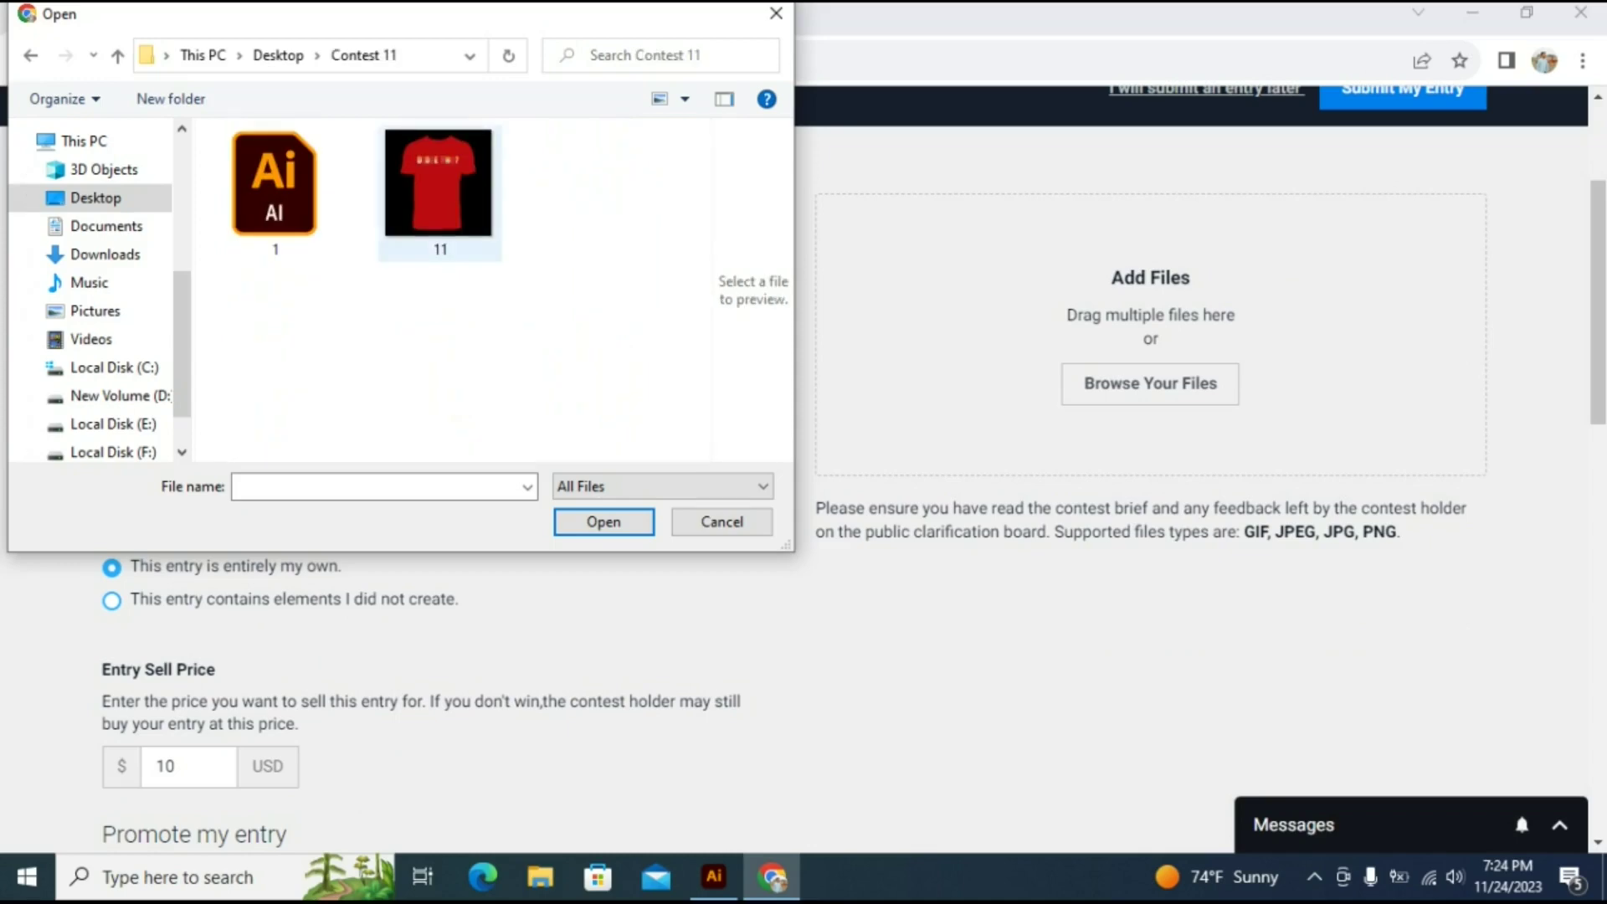
pyautogui.doubleClick(439, 188)
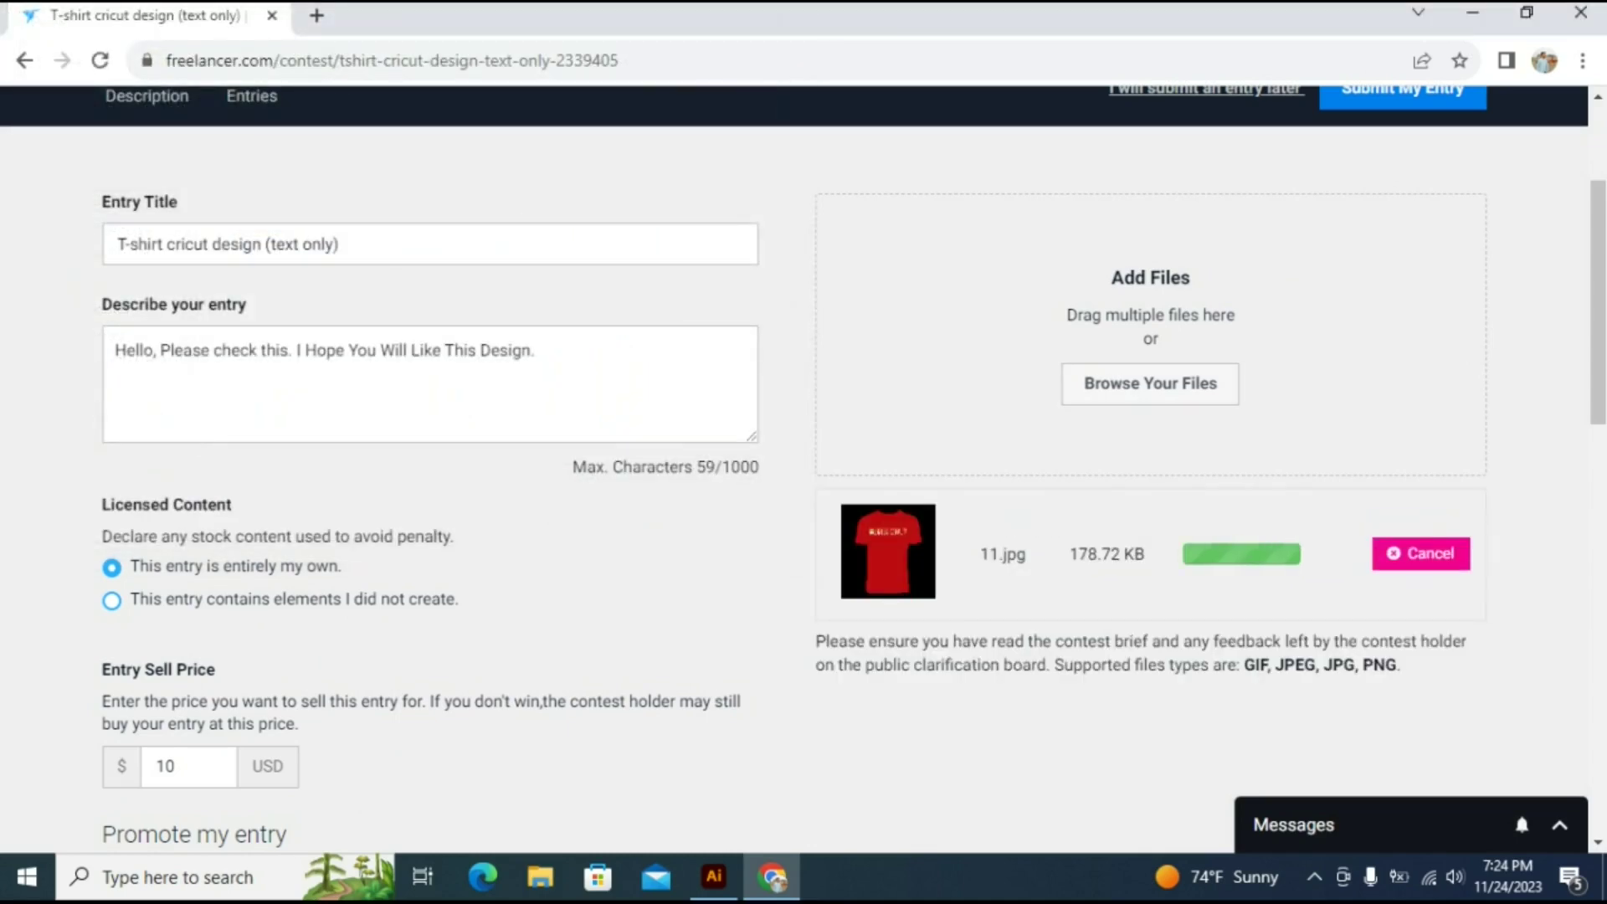
# Submit the completed contest entry without the Highlight or Sealed upgrades.
pyautogui.scroll(-1, 796, 469)
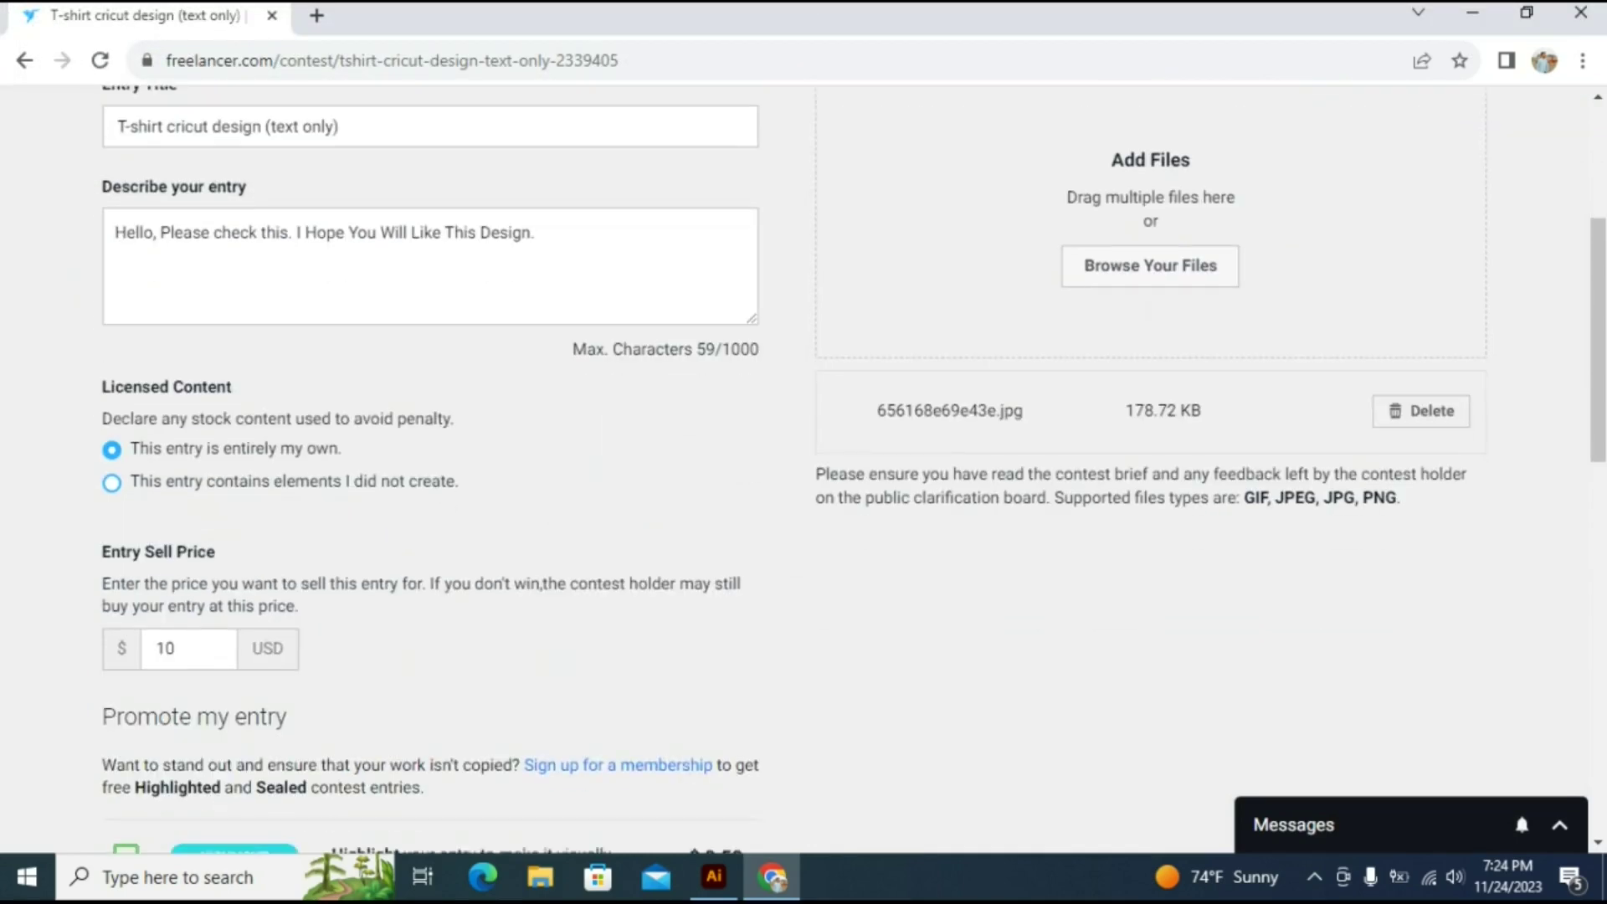
pyautogui.scroll(-5, 430, 502)
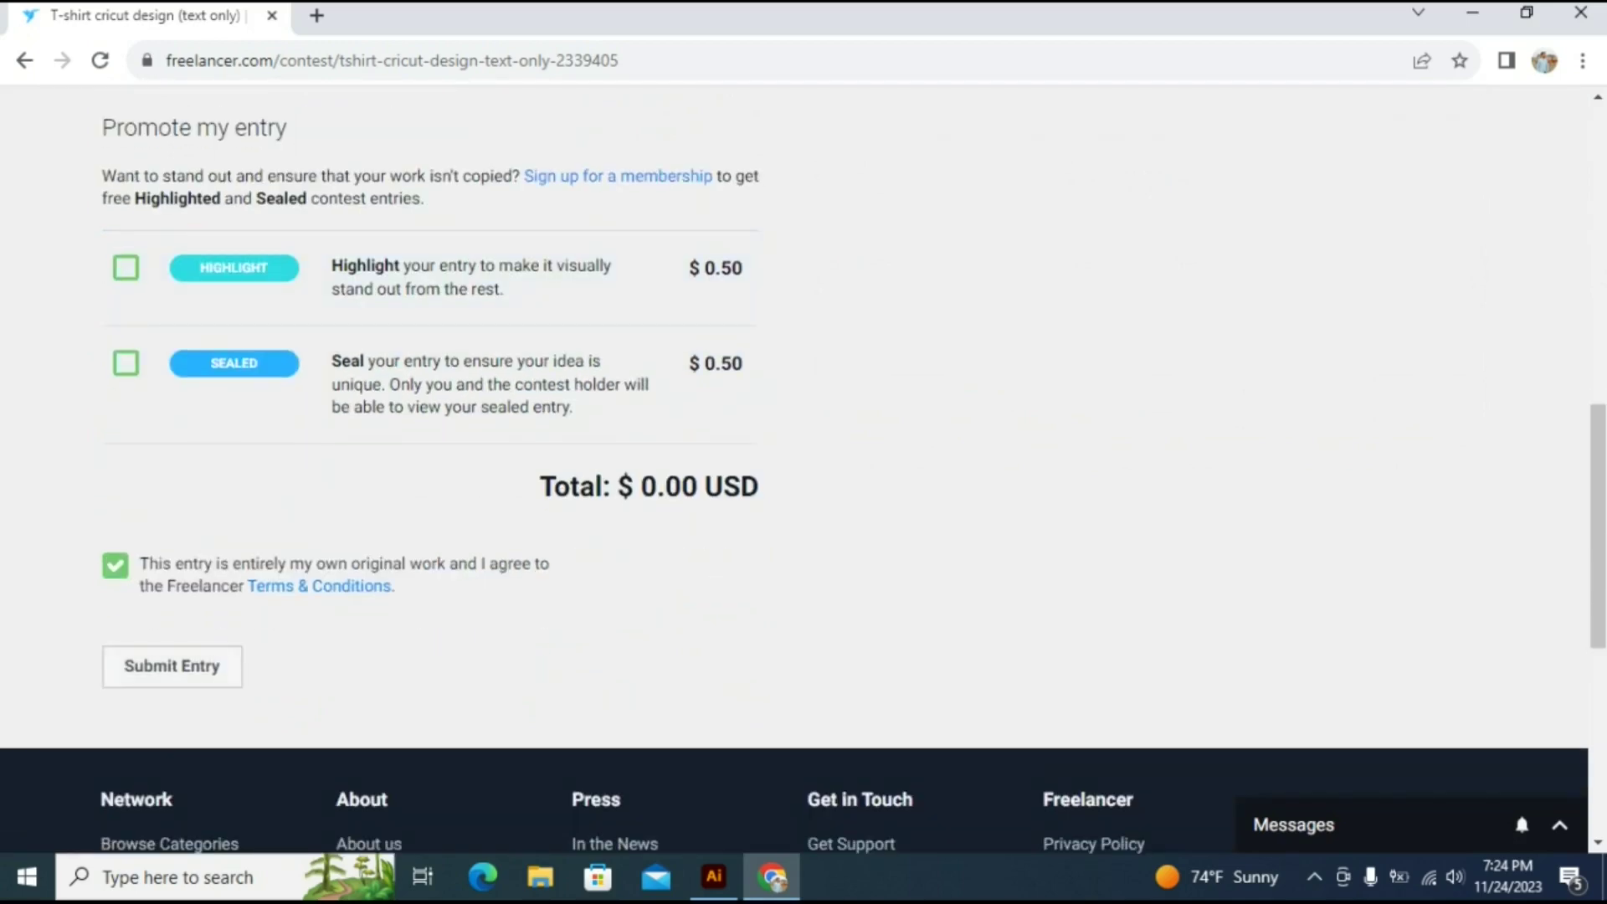
pyautogui.click(170, 665)
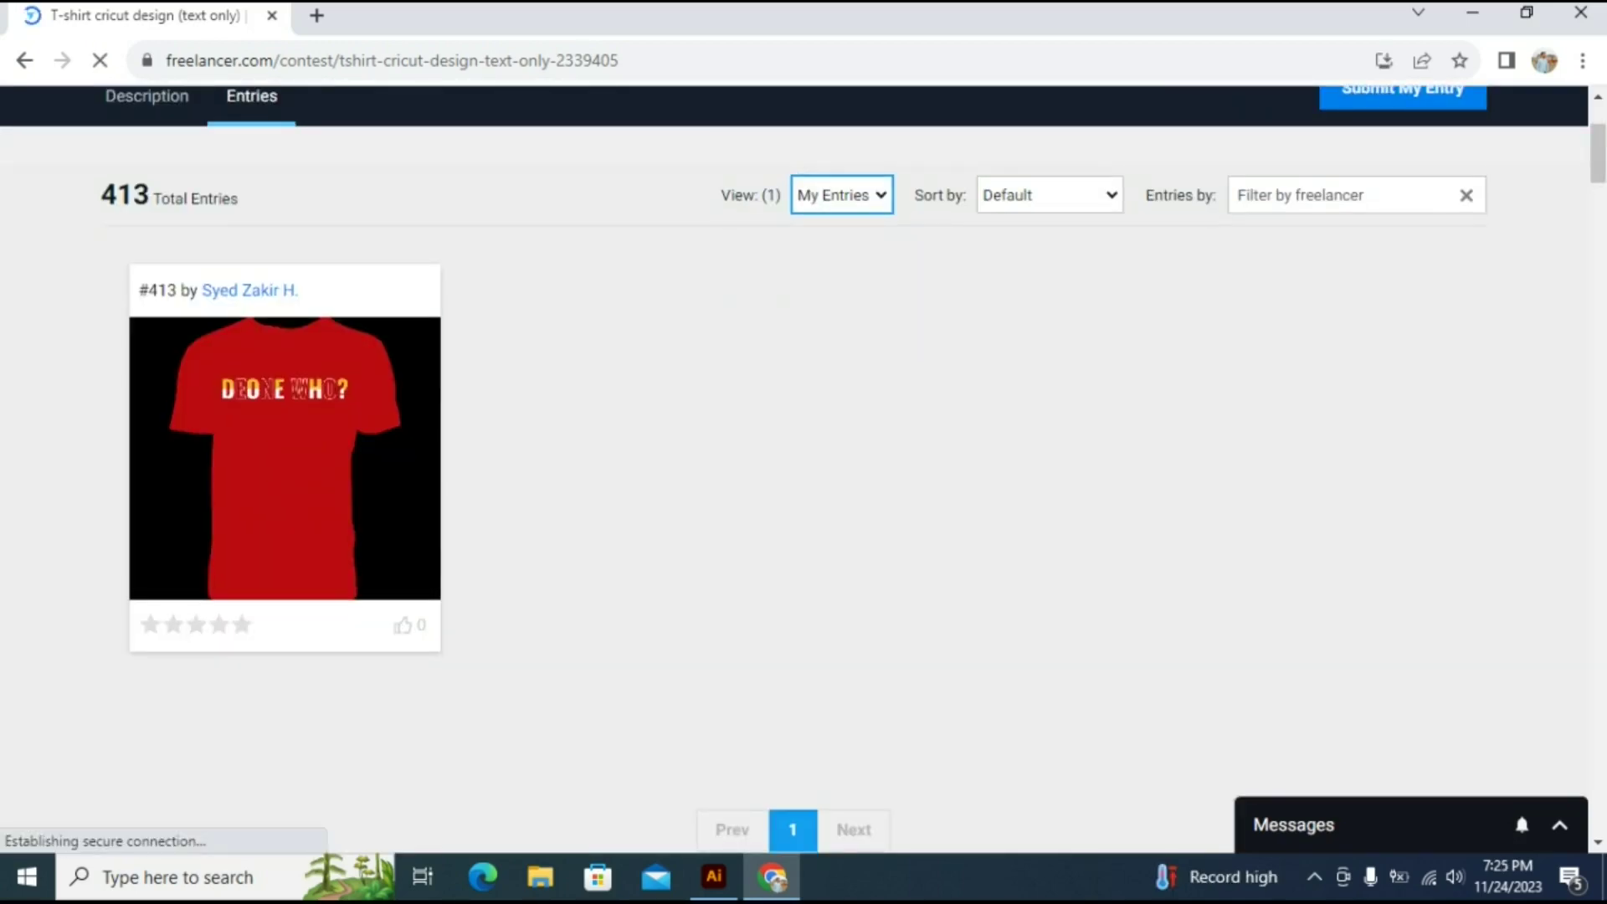
# Copy the entry number #413 and post "Please Check My Entry #413" on the Public Clarification Board.
pyautogui.moveTo(139, 290); pyautogui.dragTo(180, 292)
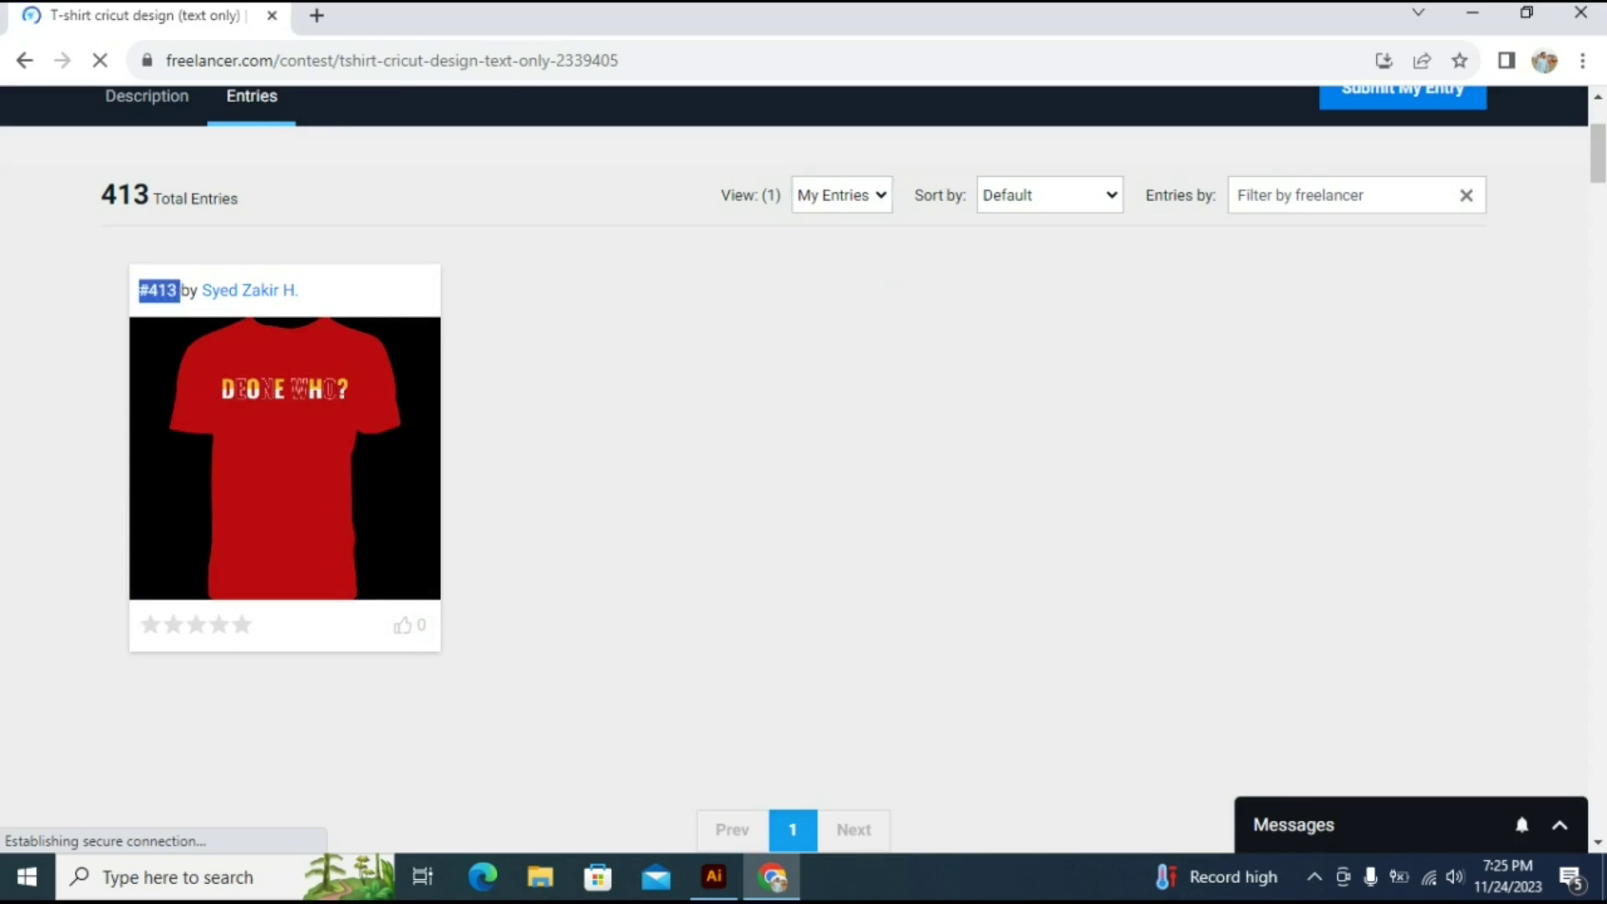
pyautogui.scroll(-5, 803, 469)
pyautogui.write('P')
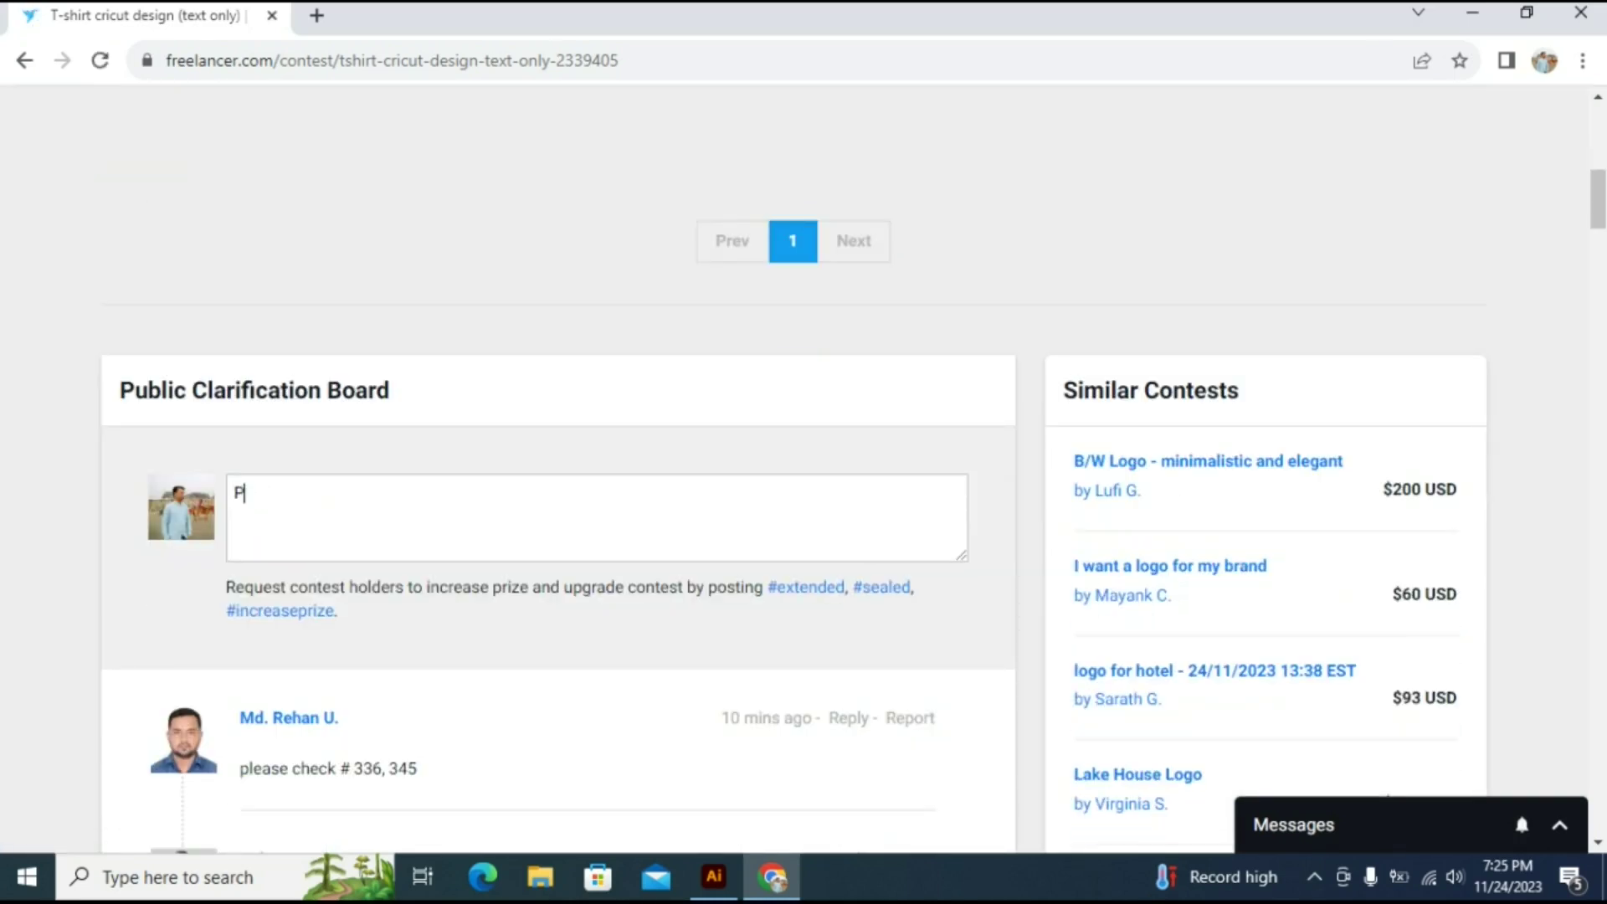
pyautogui.write('Lealease Chc')
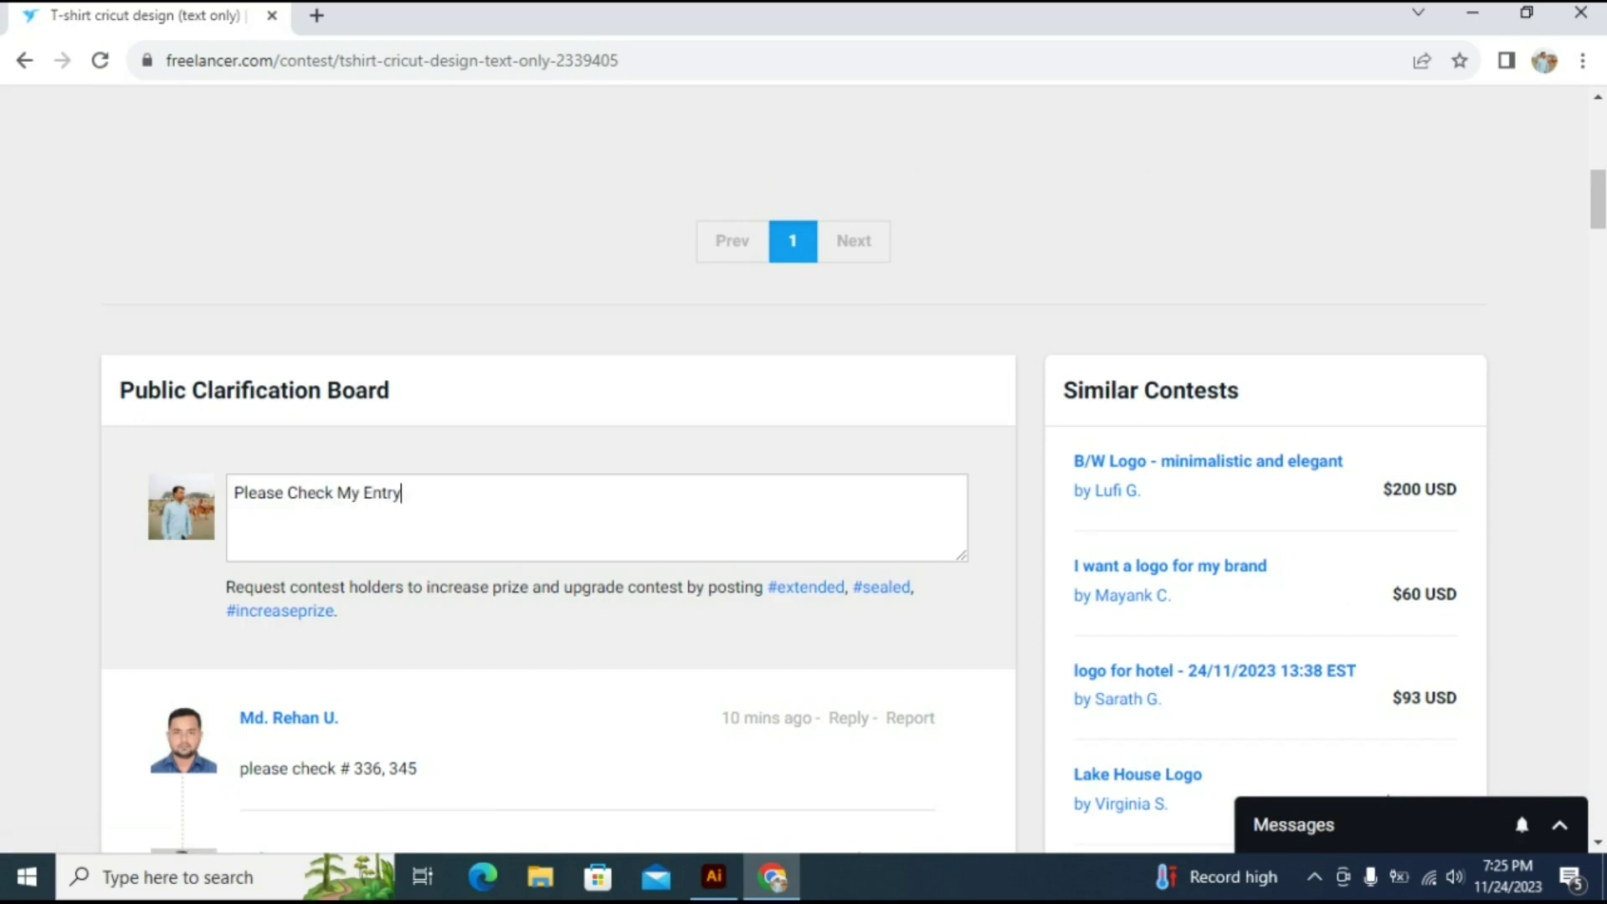
pyautogui.press('Return')
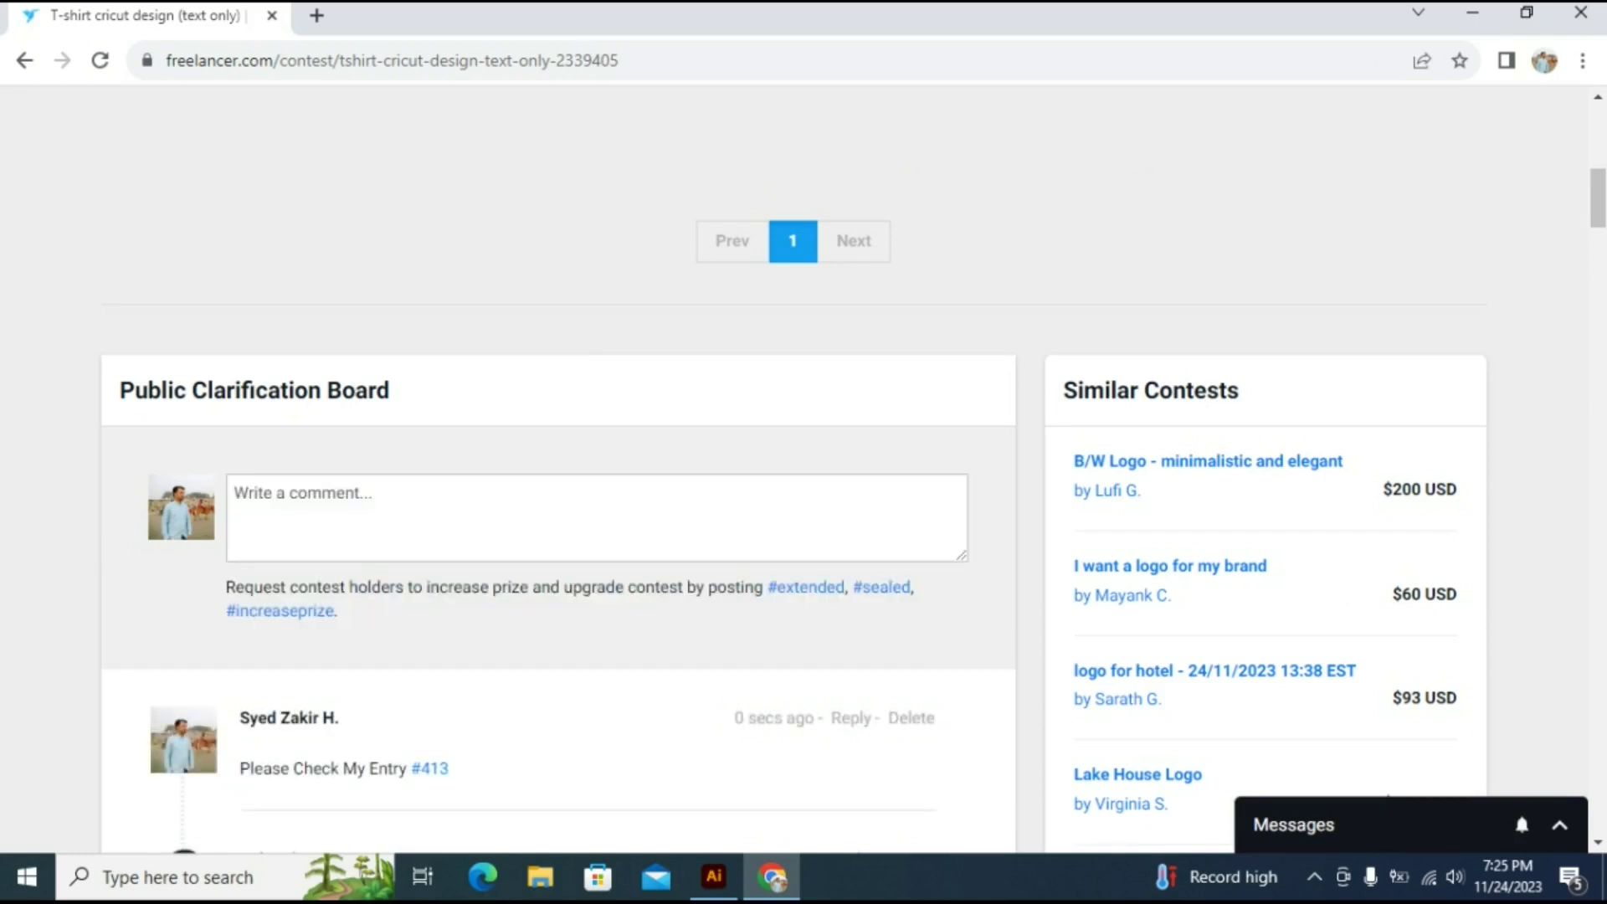
pyautogui.scroll(-1, 803, 503)
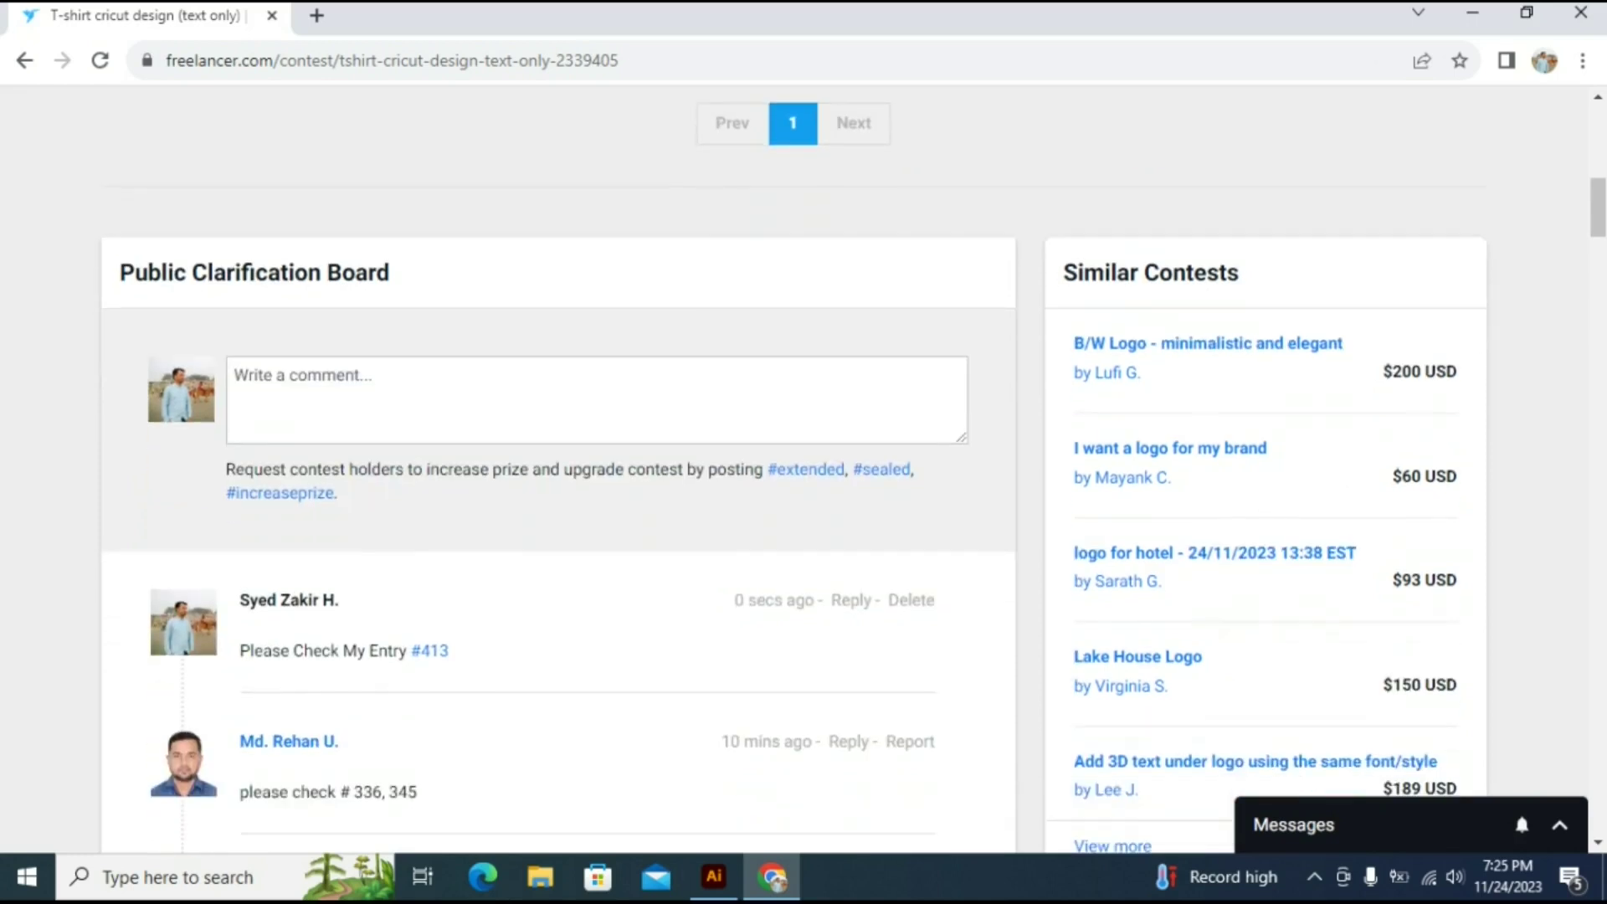